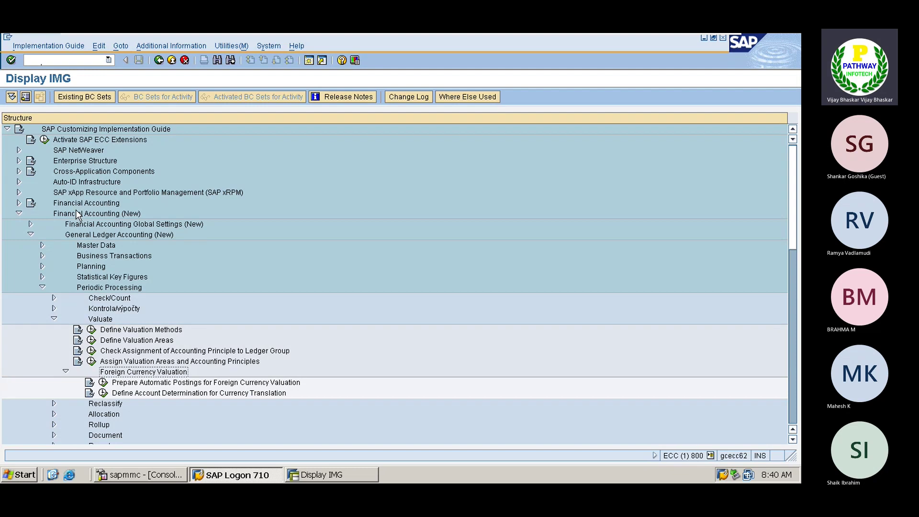
Open the automatic posting settings for foreign currency valuation, procedure Exchange Rate Dif.: Open Items/GL Acct (KDF), for chart of accounts 0001
{"action": "key", "text": "Down"}
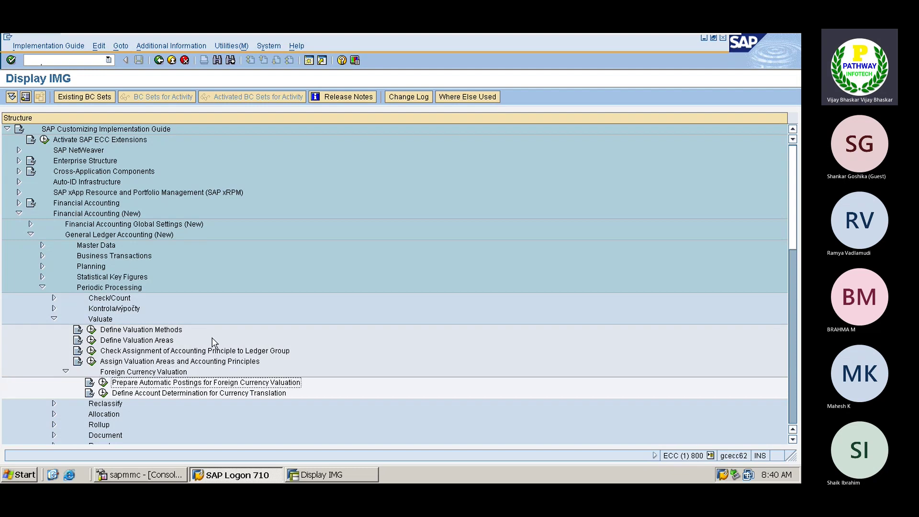
{"action": "left_click", "coordinate": [103, 384]}
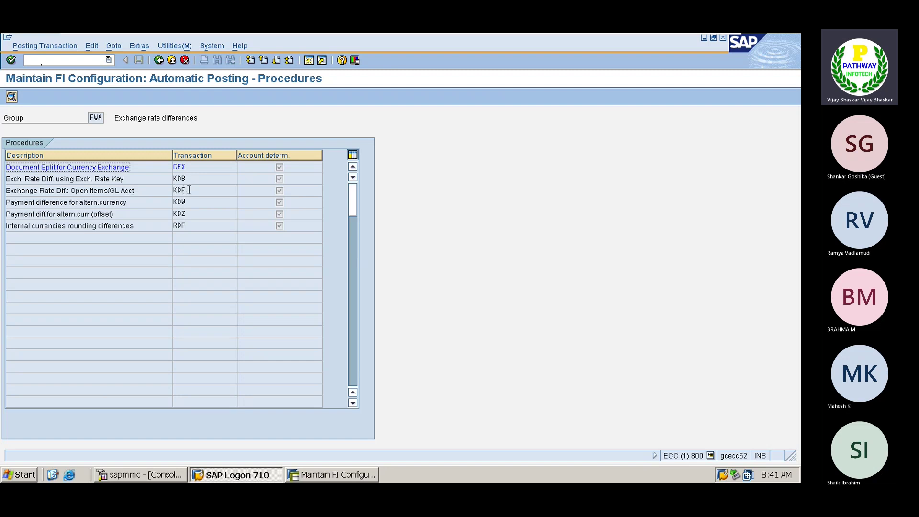
{"action": "double_click", "coordinate": [125, 190]}
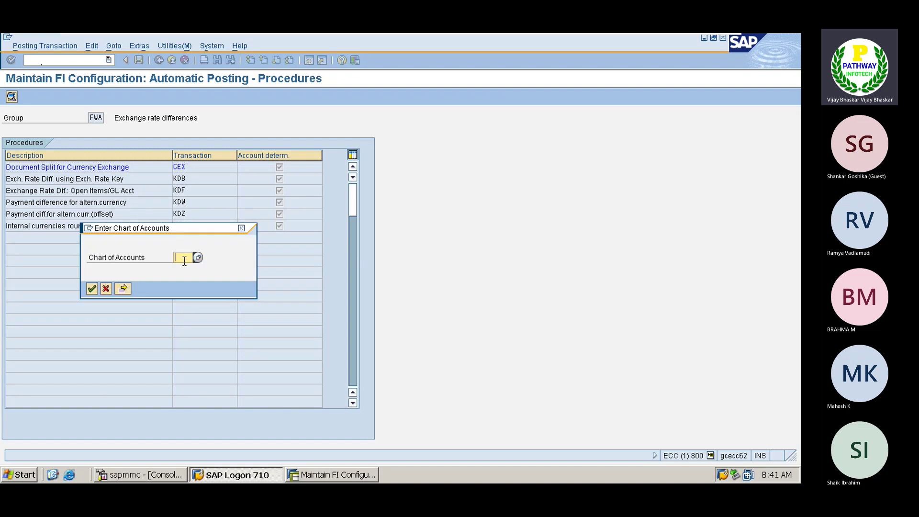
{"action": "left_click", "coordinate": [198, 258]}
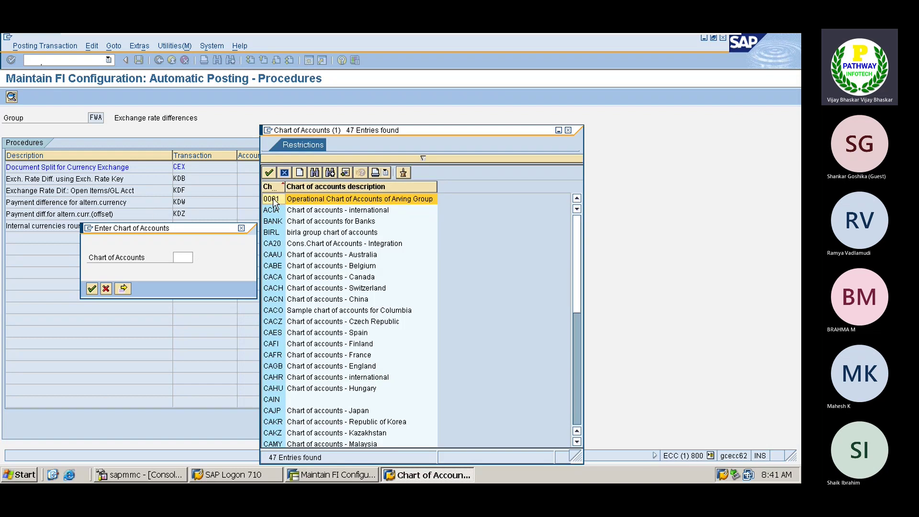
{"action": "left_click", "coordinate": [271, 199]}
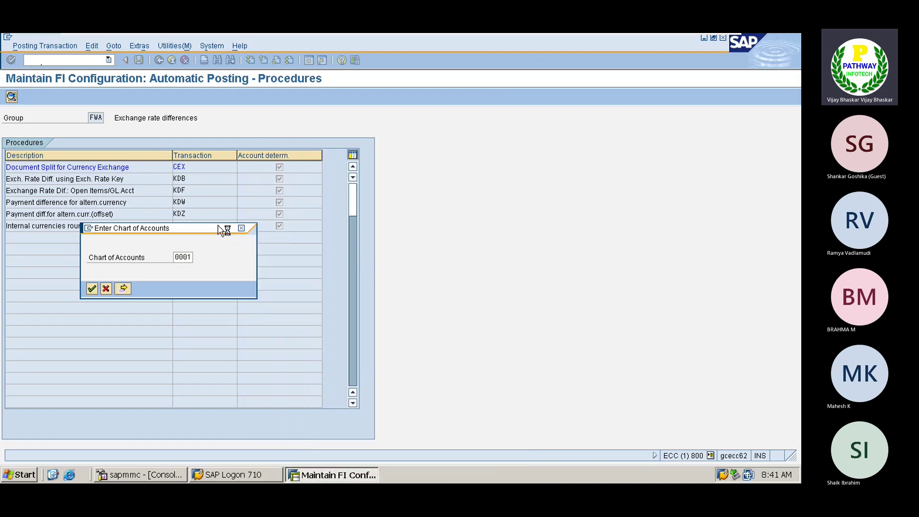
{"action": "key", "text": "Return"}
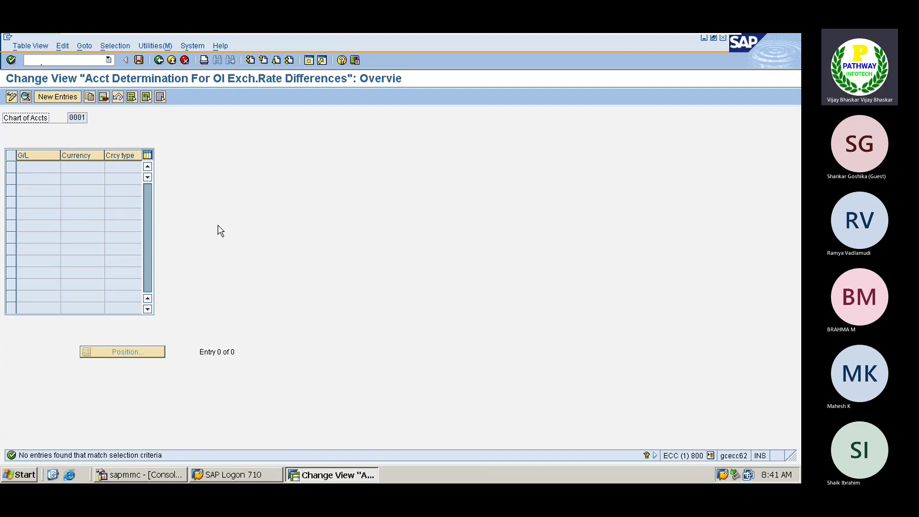
Open the ECC and S4HANA workbook in Excel and review the realized and unrealized gain/loss examples and the Foreign Currency Revaluation notes
{"action": "mouse_move", "coordinate": [586, 34]}
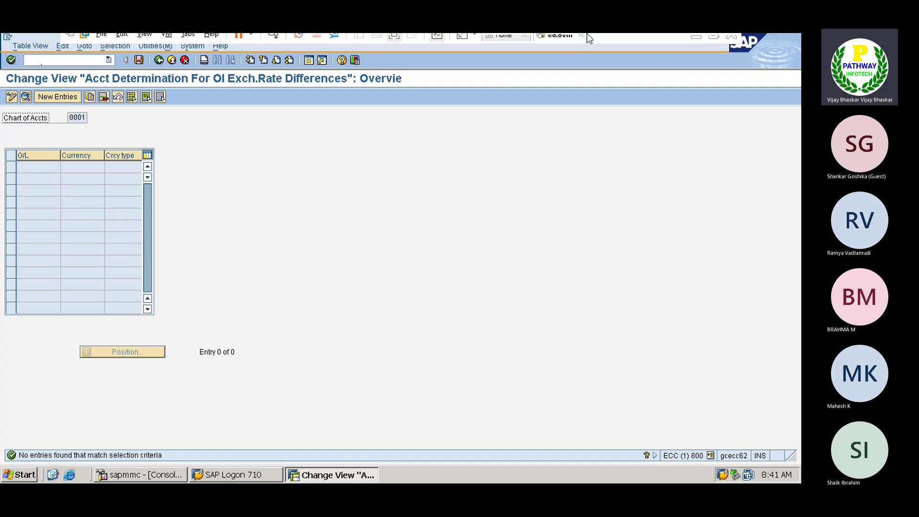
{"action": "left_click", "coordinate": [694, 44]}
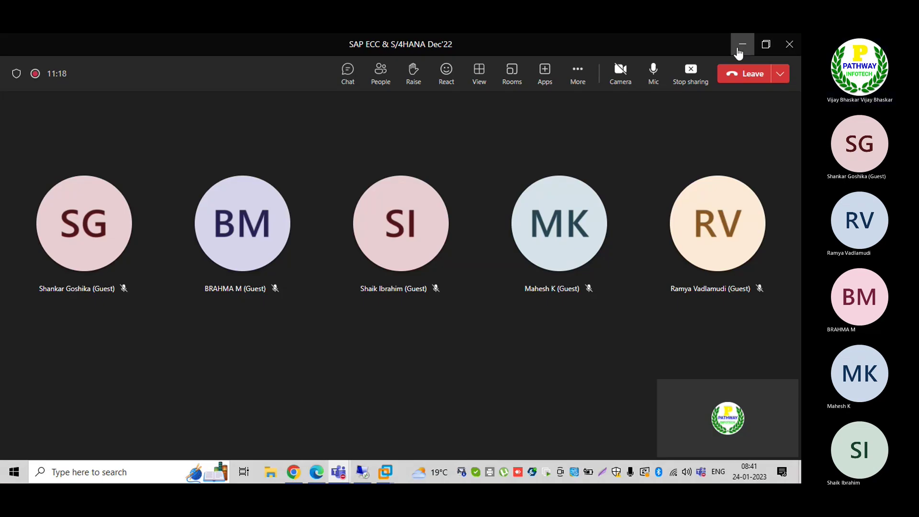
{"action": "left_click", "coordinate": [738, 50]}
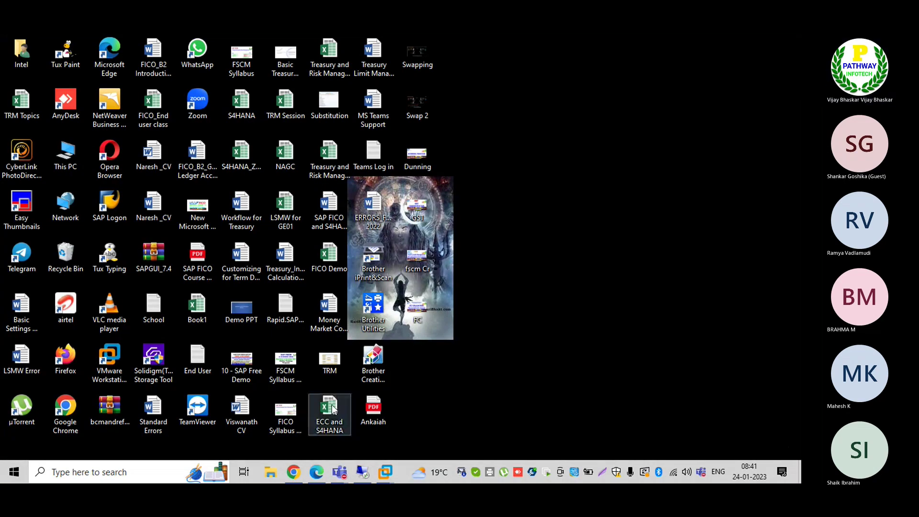
{"action": "double_click", "coordinate": [333, 408]}
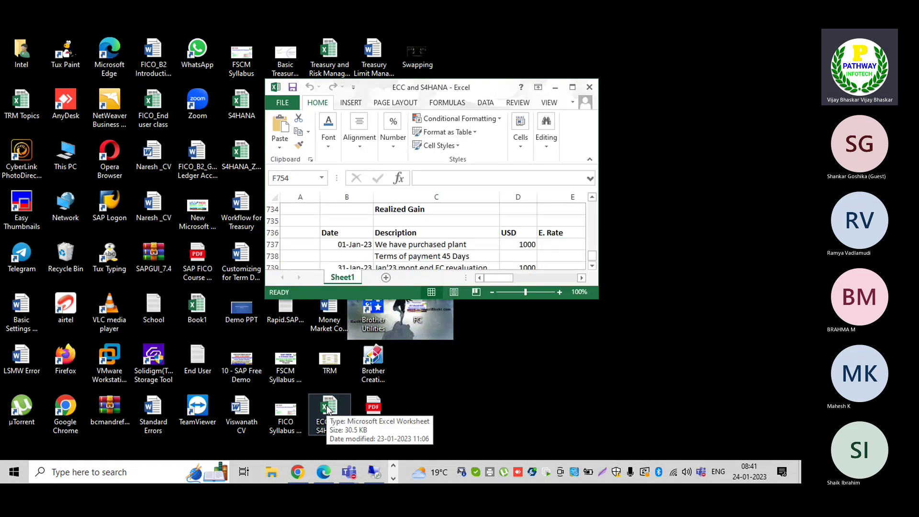
{"action": "left_click", "coordinate": [571, 86]}
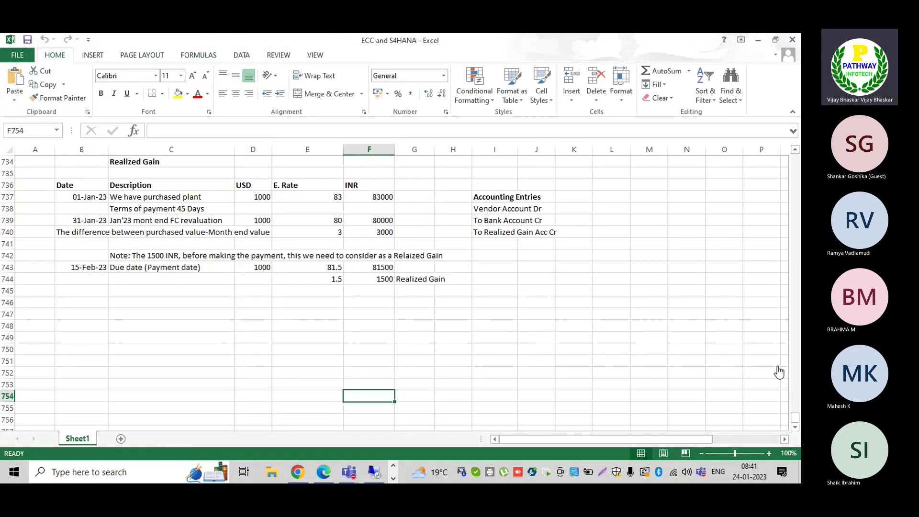
{"action": "left_click", "coordinate": [796, 165]}
{"action": "left_click", "coordinate": [795, 165]}
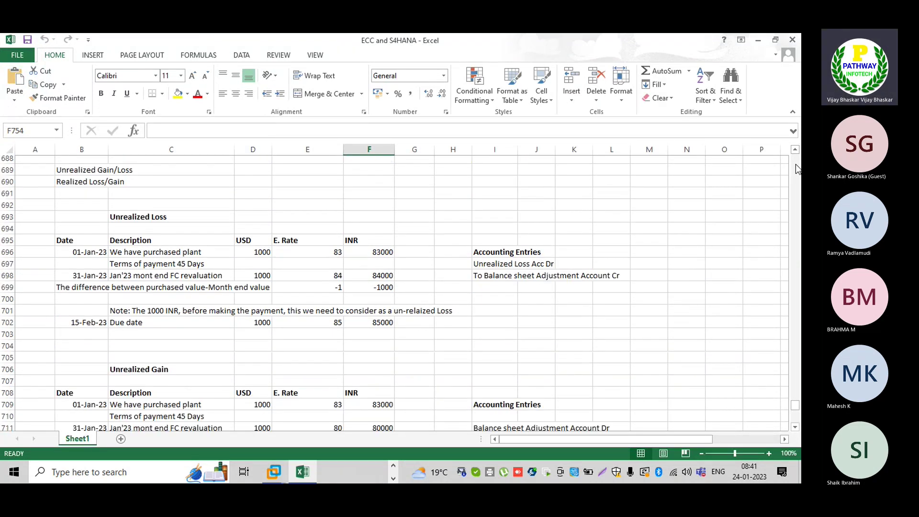
{"action": "left_click", "coordinate": [795, 169]}
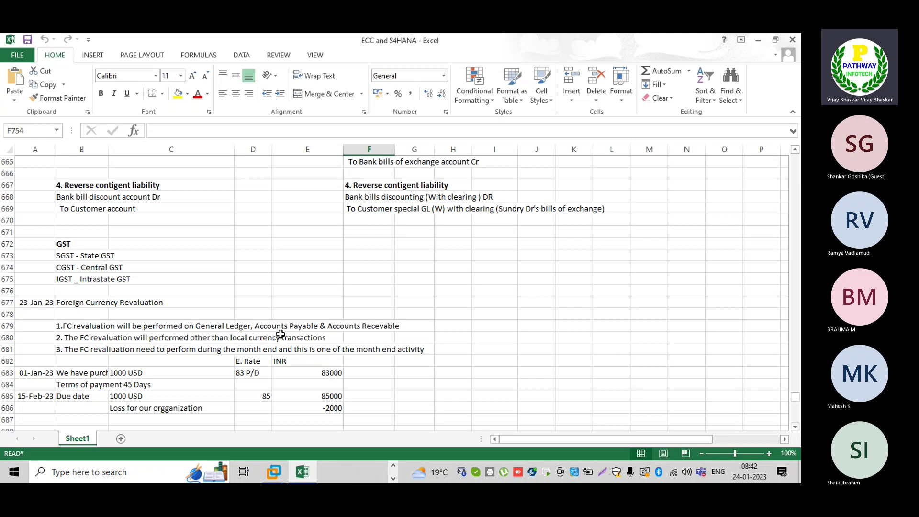
Switch back to SAP and create a new entry with company code A001's Sundry Creditors for Local RM Suppliers as the G/L account
{"action": "left_click", "coordinate": [272, 473]}
{"action": "left_click", "coordinate": [324, 396]}
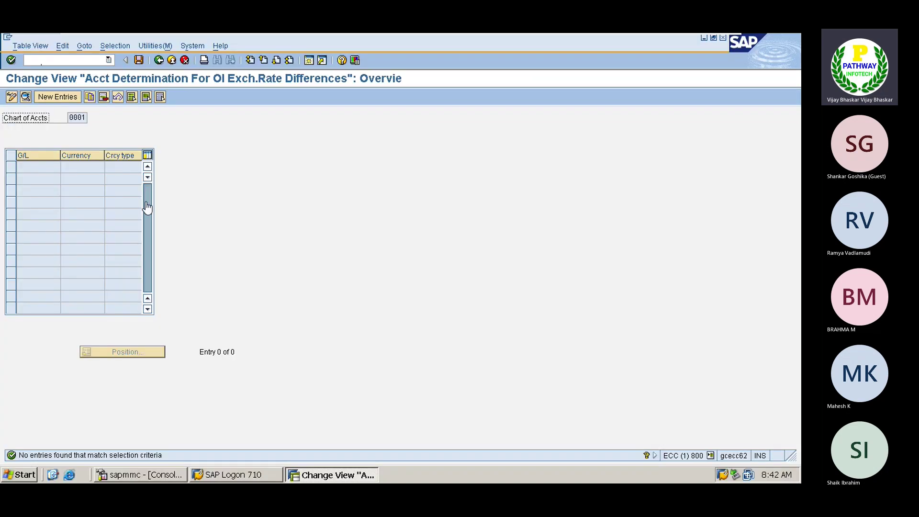
{"action": "left_click", "coordinate": [49, 96]}
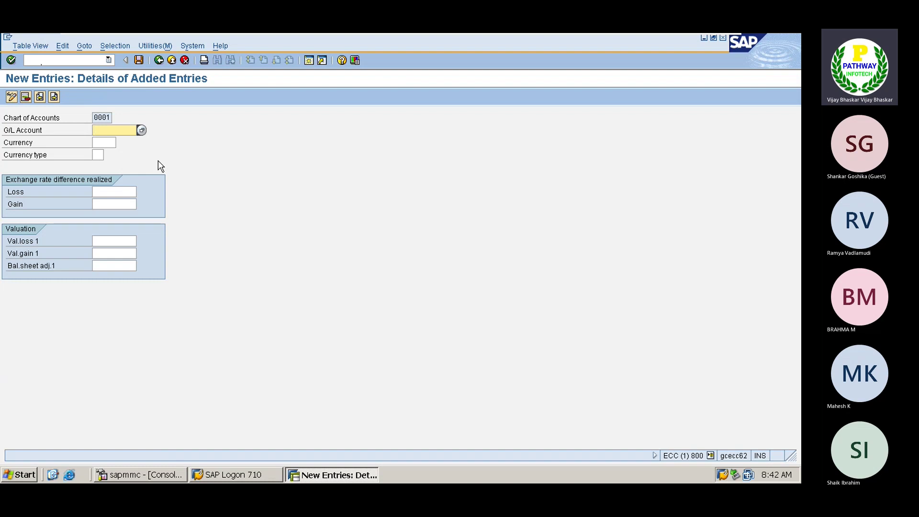
{"action": "left_click", "coordinate": [141, 131]}
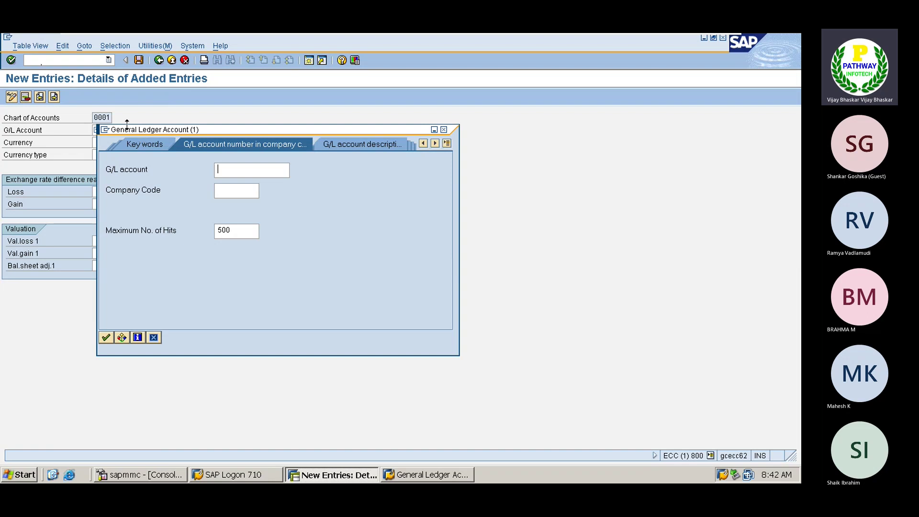
{"action": "left_click", "coordinate": [217, 191]}
{"action": "type", "text": "A001"}
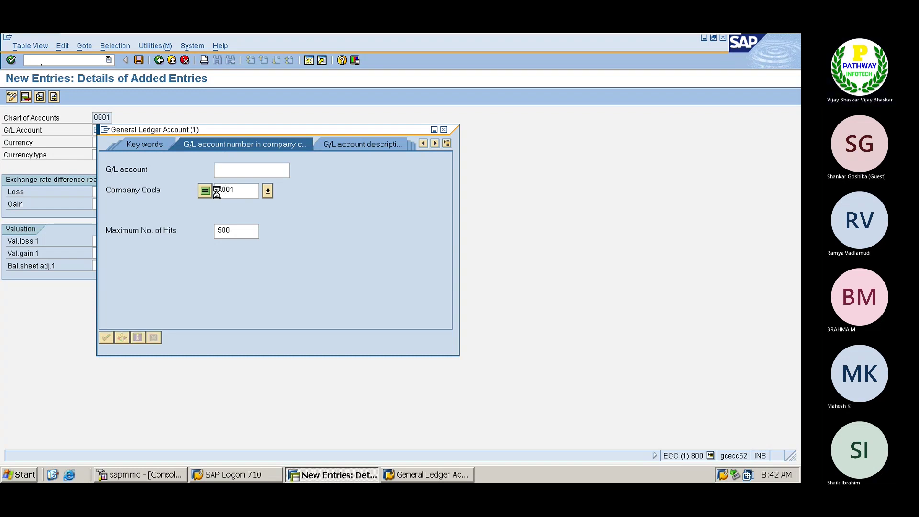
{"action": "key", "text": "Return"}
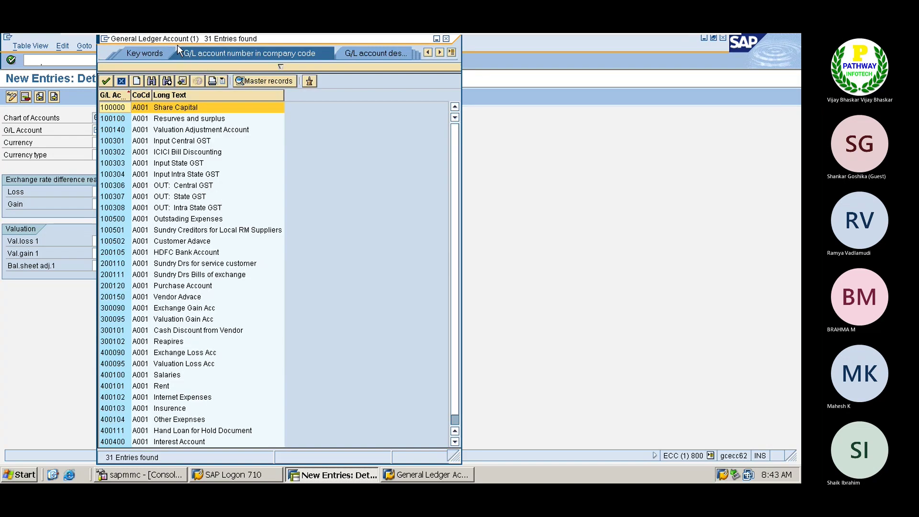
{"action": "left_click_drag", "start_coordinate": [177, 45], "coordinate": [327, 42]}
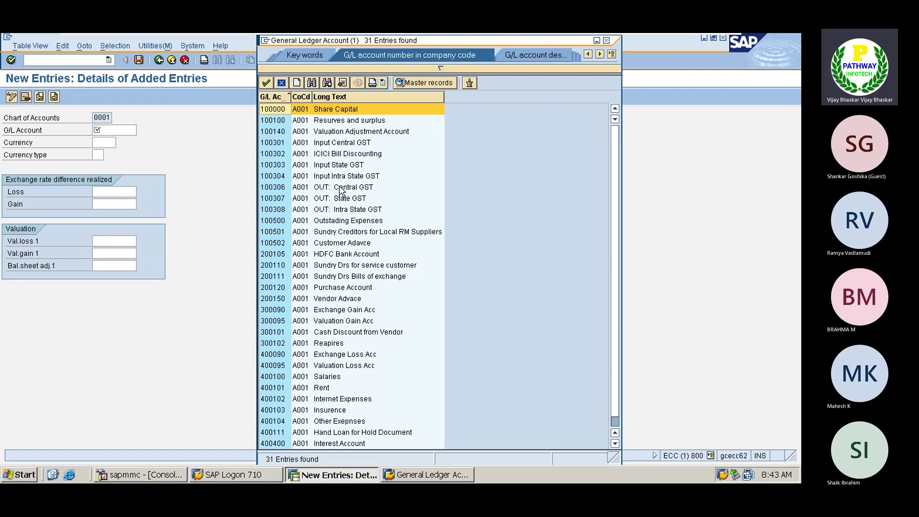
{"action": "double_click", "coordinate": [277, 232]}
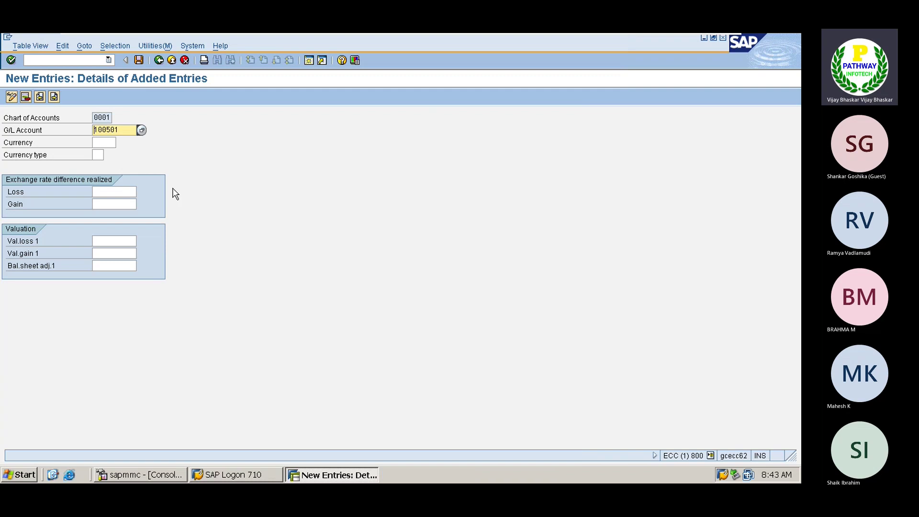
Assign company code A001's Exchange Loss Acc as the Loss account for the realized exchange rate difference
{"action": "left_click", "coordinate": [98, 156]}
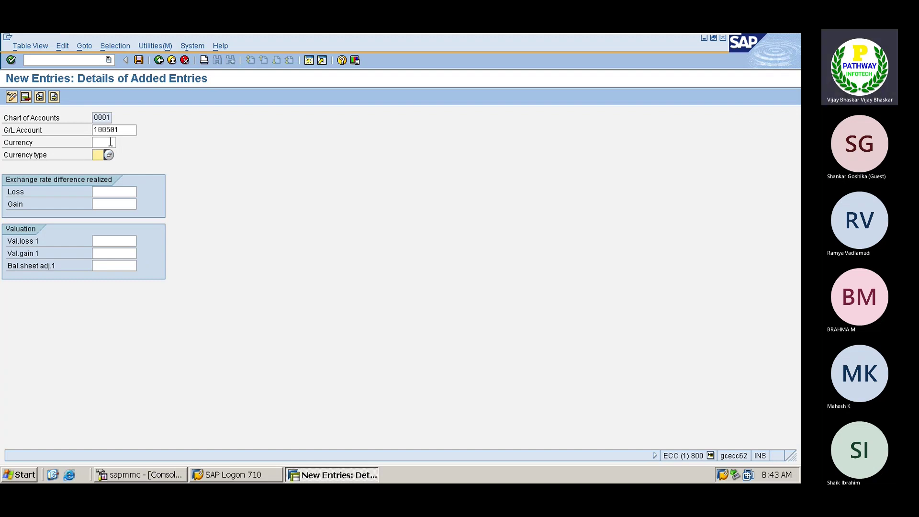
{"action": "left_click", "coordinate": [113, 192]}
{"action": "left_click", "coordinate": [142, 192]}
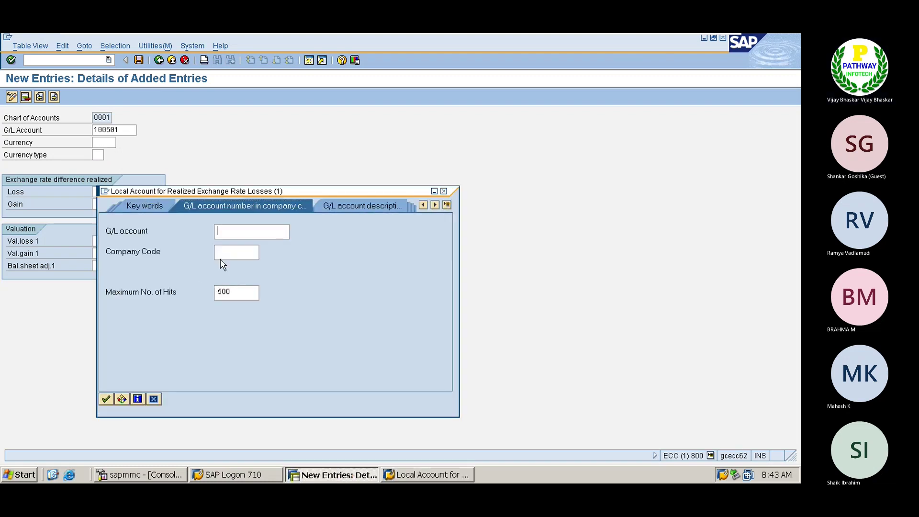
{"action": "left_click", "coordinate": [225, 254]}
{"action": "type", "text": "a001"}
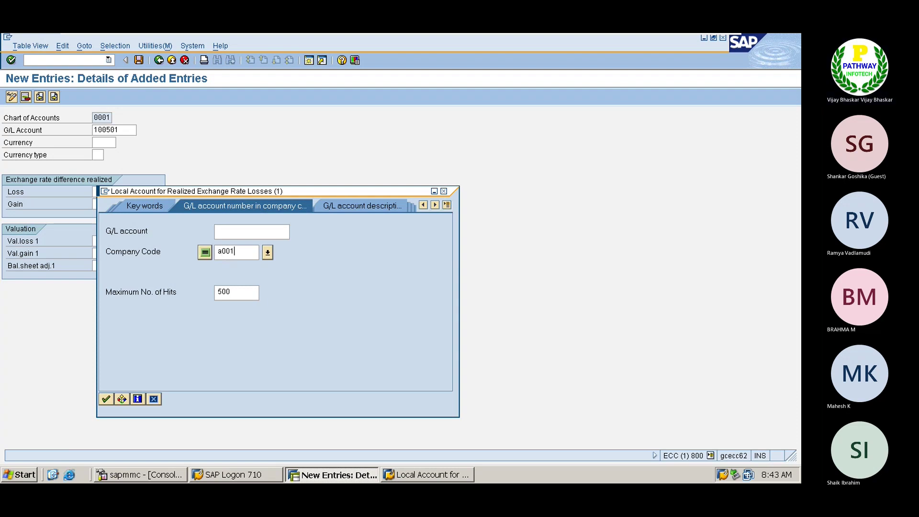
{"action": "key", "text": "Return"}
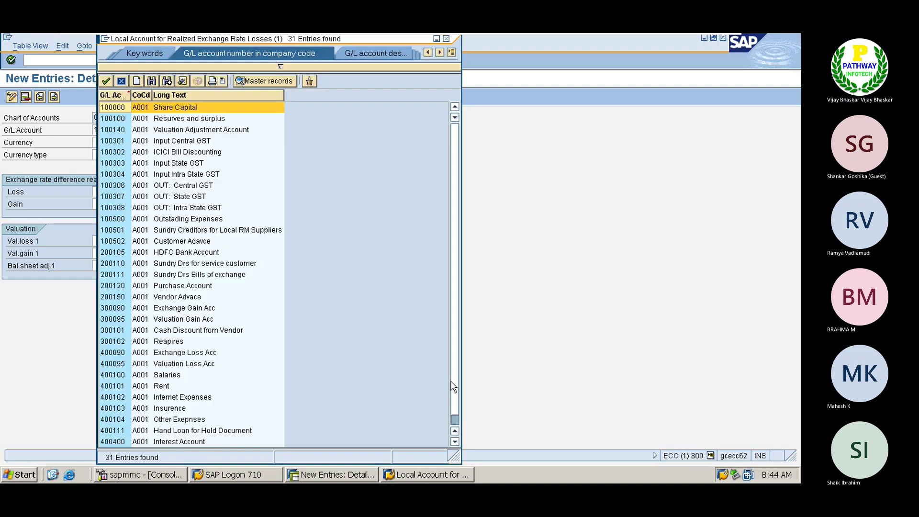
{"action": "left_click", "coordinate": [455, 441]}
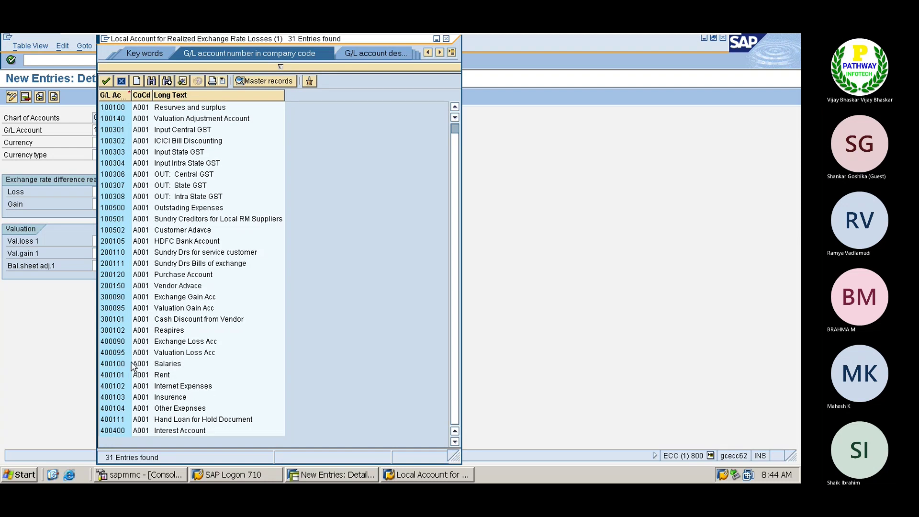
{"action": "left_click", "coordinate": [121, 343]}
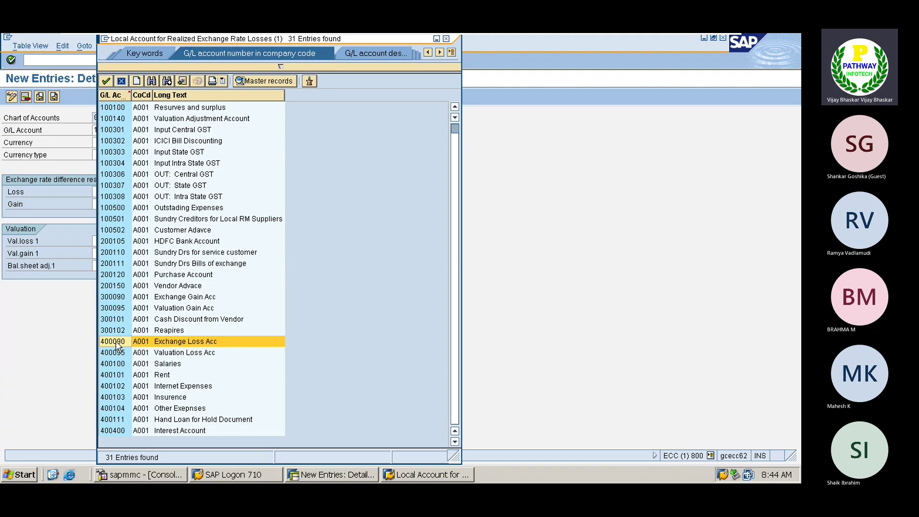
{"action": "double_click", "coordinate": [118, 342]}
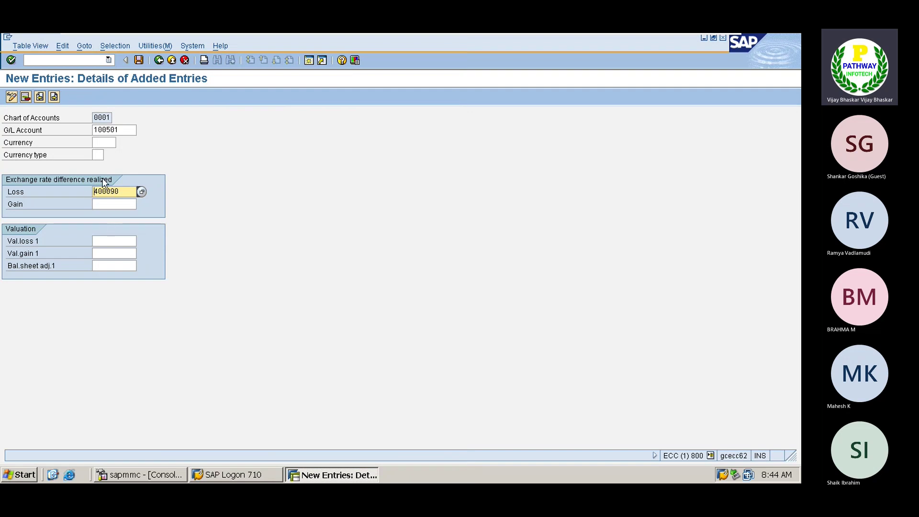
Assign company code A001's Exchange Gain Acc as the Gain account for the realized exchange rate difference
{"action": "left_click", "coordinate": [109, 205]}
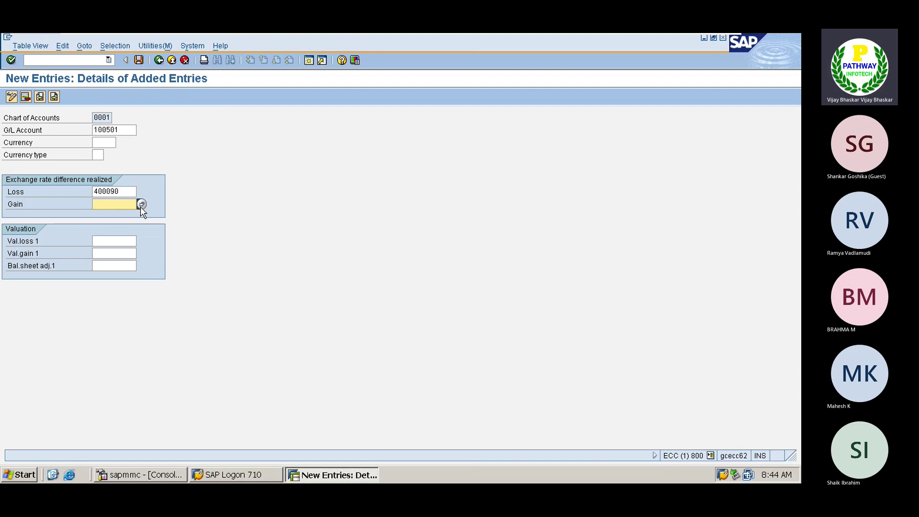
{"action": "left_click", "coordinate": [141, 206]}
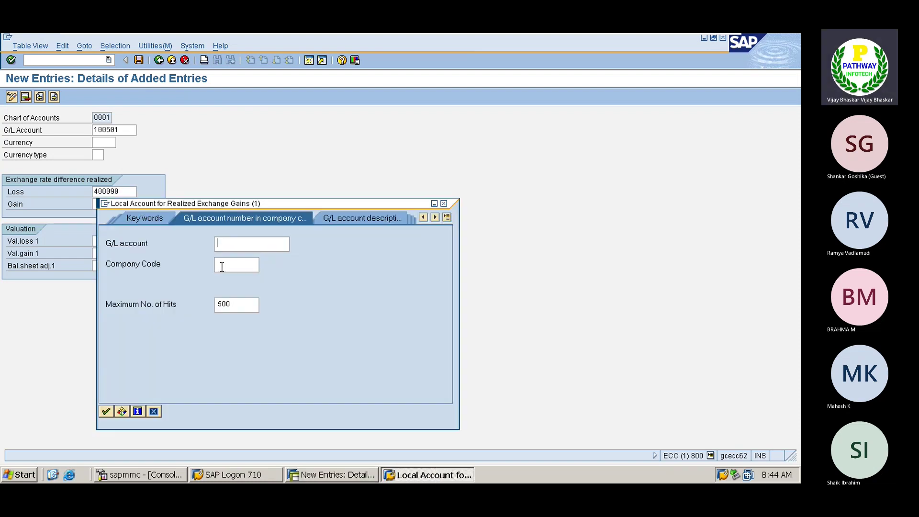
{"action": "left_click", "coordinate": [222, 267]}
{"action": "type", "text": "a"}
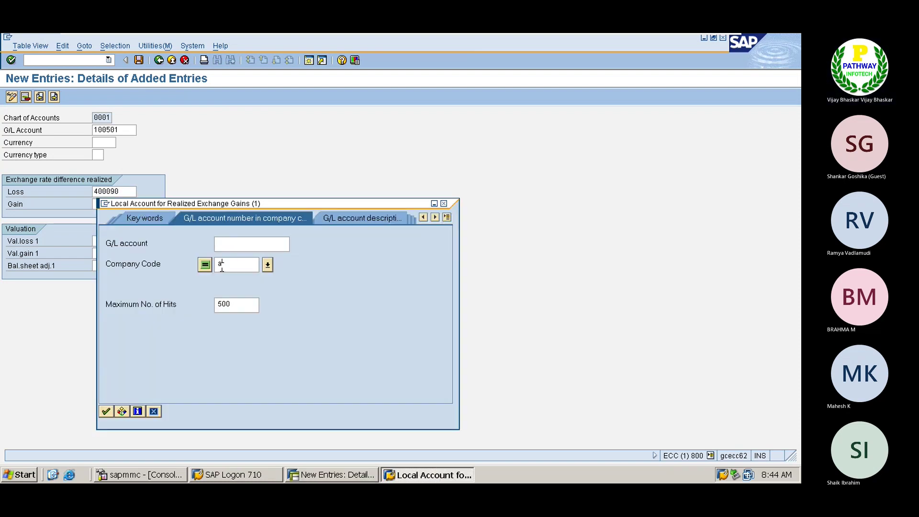
{"action": "type", "text": "001"}
{"action": "key", "text": "Return"}
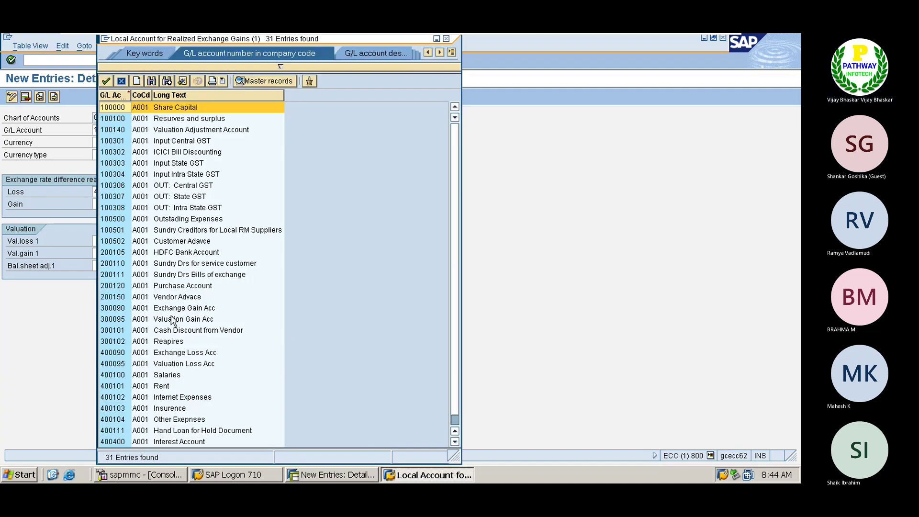
{"action": "left_click", "coordinate": [119, 309]}
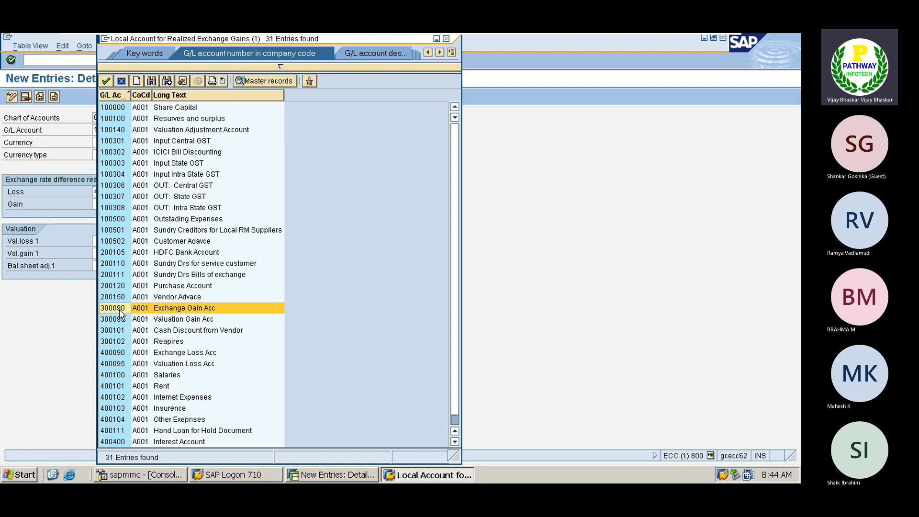
{"action": "double_click", "coordinate": [119, 309]}
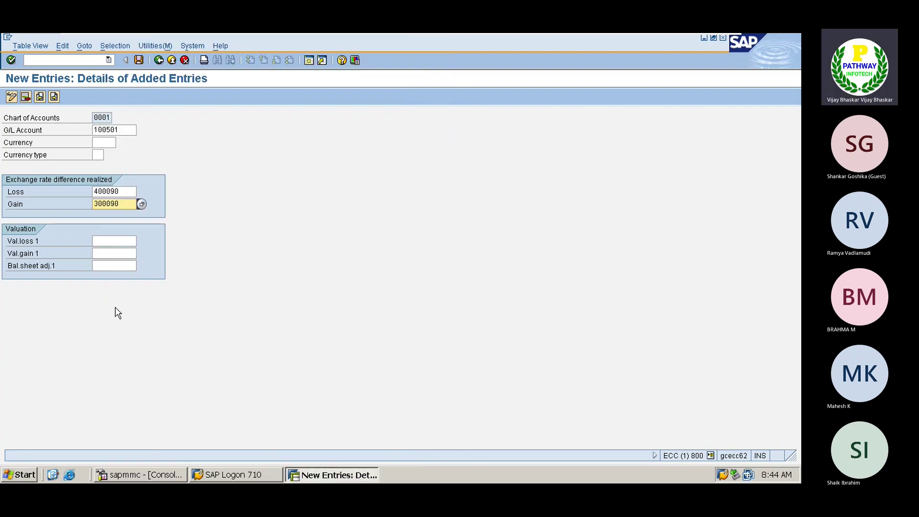
Assign company code A001's Valuation Loss Acc as the Val.loss 1 account for the valuation
{"action": "left_click", "coordinate": [108, 242]}
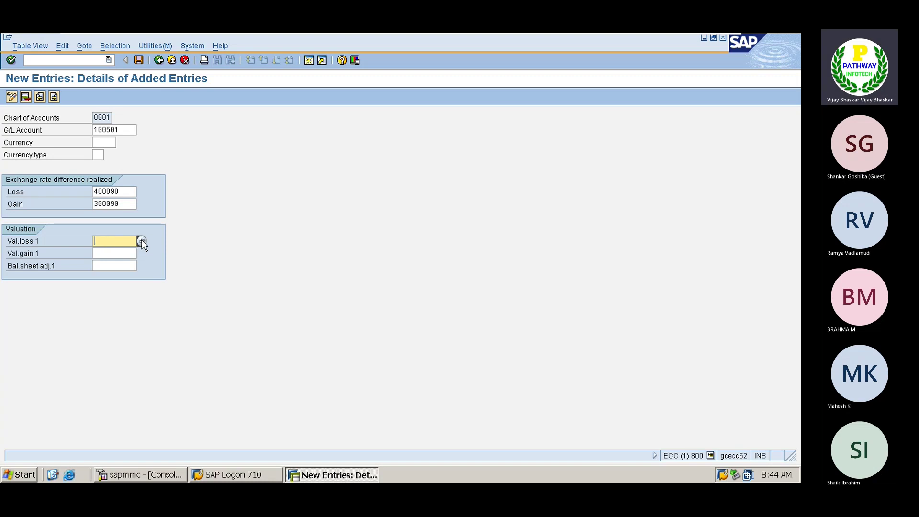
{"action": "left_click", "coordinate": [141, 242]}
{"action": "left_click", "coordinate": [229, 299]}
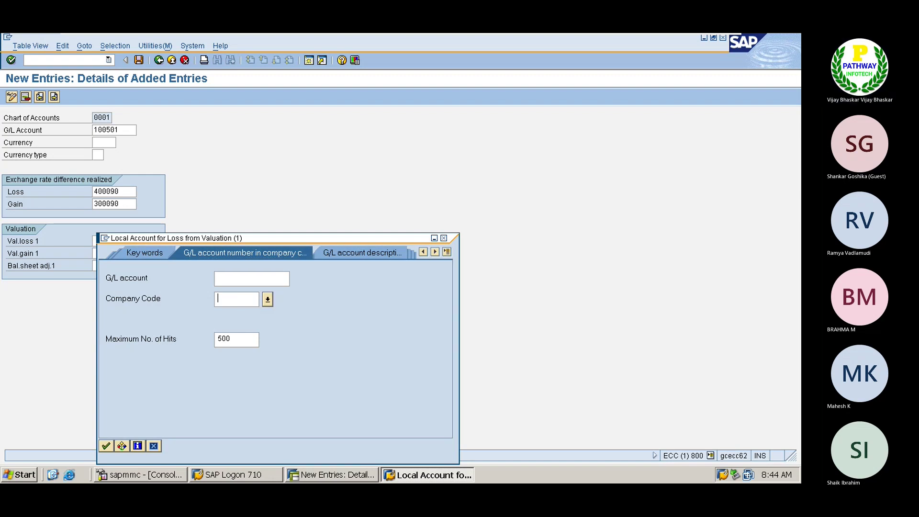
{"action": "type", "text": "a001"}
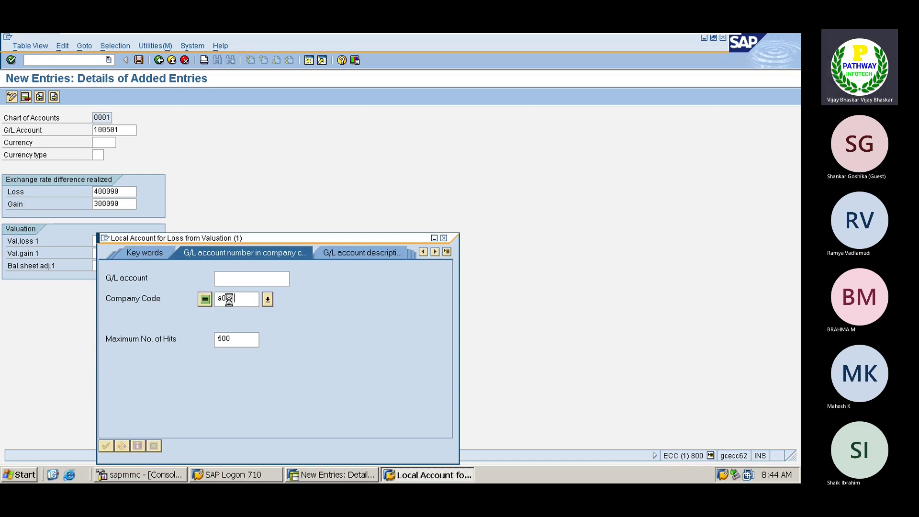
{"action": "key", "text": "Return"}
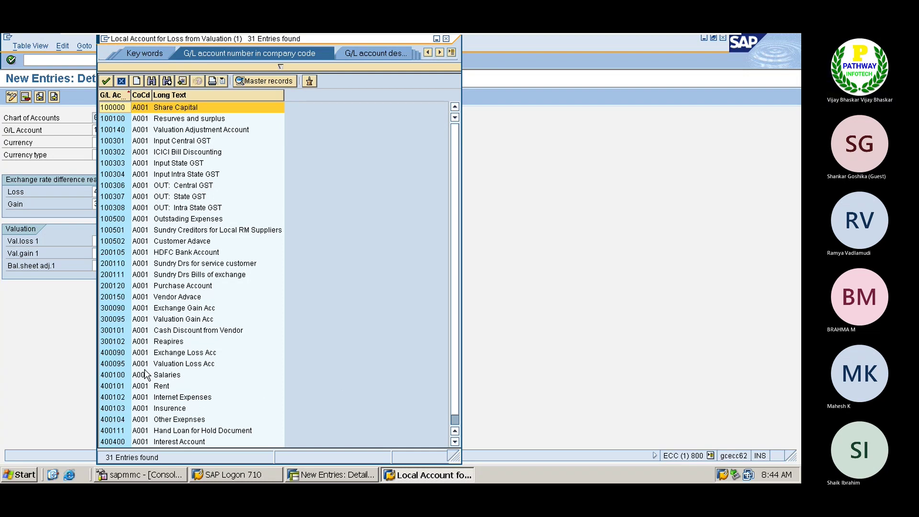
{"action": "left_click", "coordinate": [117, 363]}
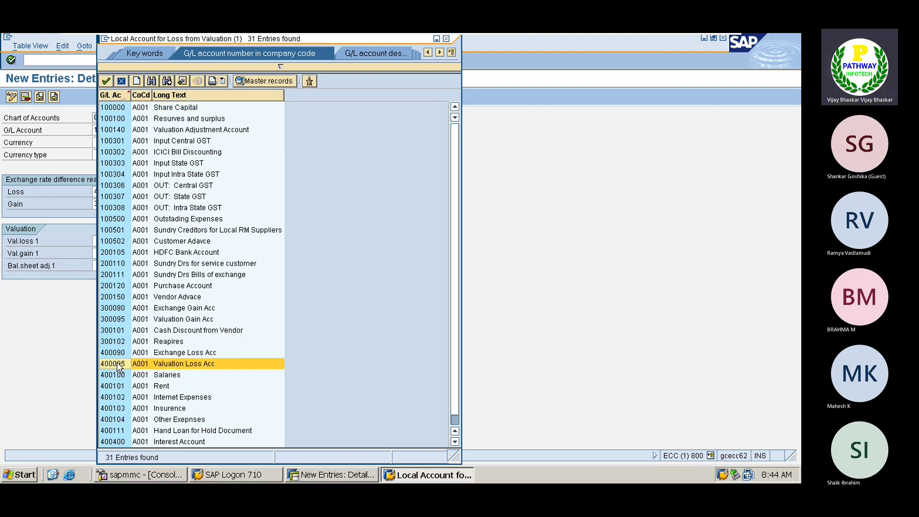
{"action": "double_click", "coordinate": [116, 363]}
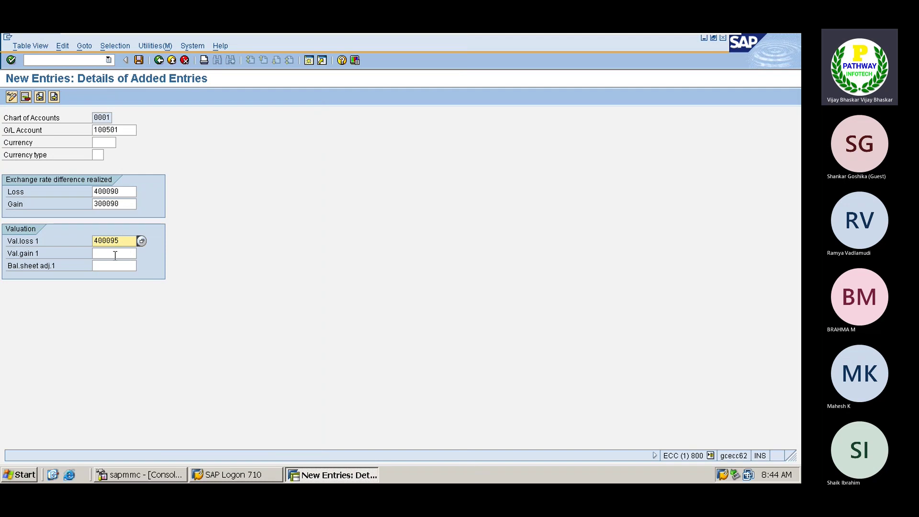
Assign company code A001's Valuation Gain Acc as the Val.gain 1 account for the valuation
{"action": "left_click", "coordinate": [114, 254]}
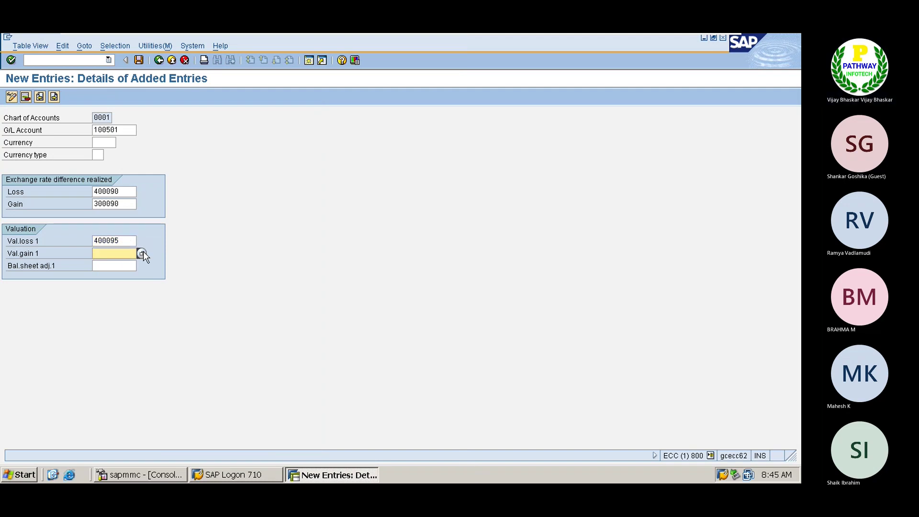
{"action": "left_click", "coordinate": [142, 253]}
{"action": "left_click", "coordinate": [234, 298]}
{"action": "type", "text": "a"}
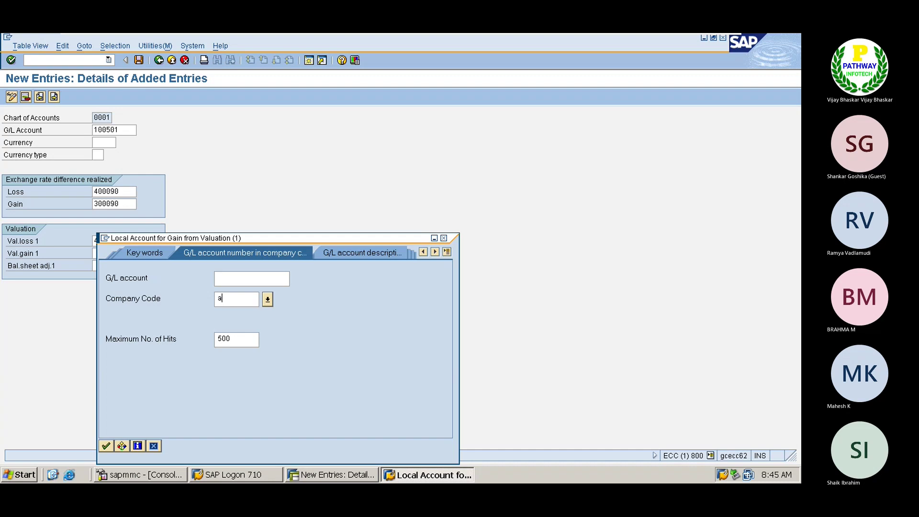
{"action": "type", "text": "00"}
{"action": "key", "text": "Return"}
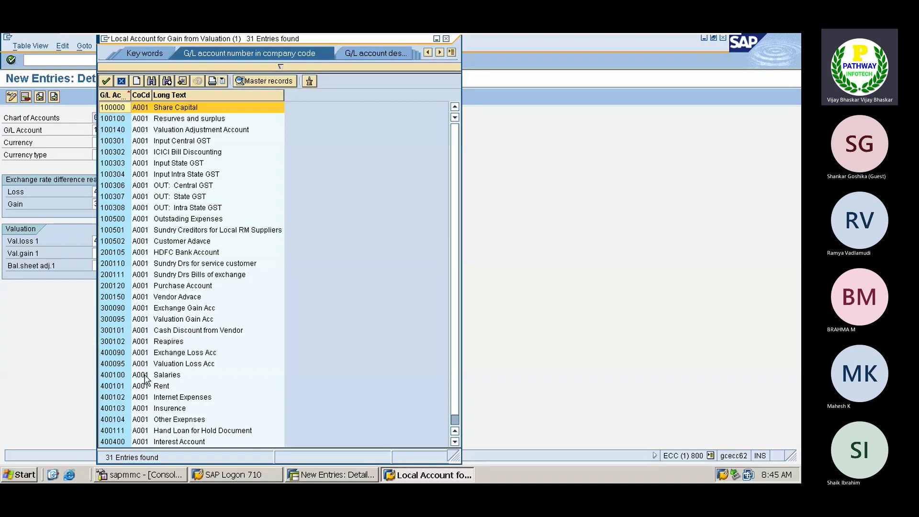
{"action": "left_click", "coordinate": [113, 320]}
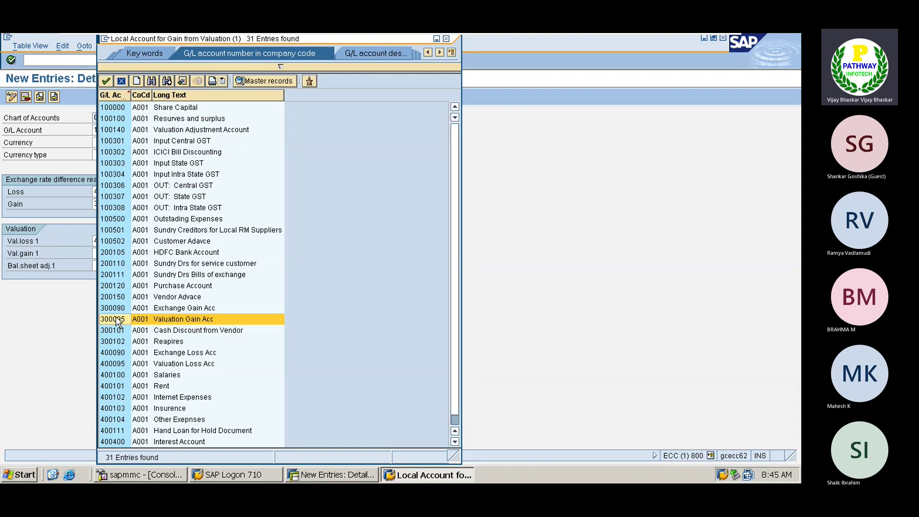
{"action": "double_click", "coordinate": [116, 320]}
Assign company code A001's Valuation Adjustment Account as the Bal.sheet adj.1 account
{"action": "left_click", "coordinate": [114, 267]}
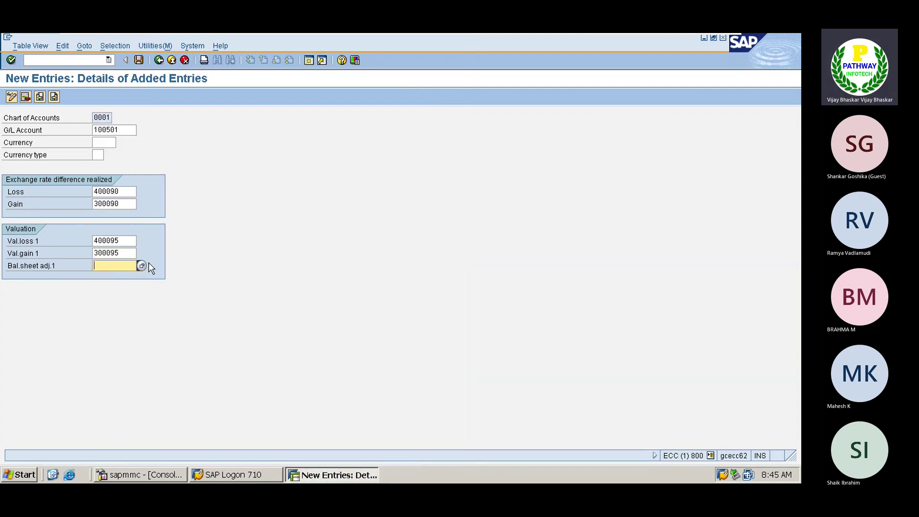
{"action": "left_click", "coordinate": [141, 265]}
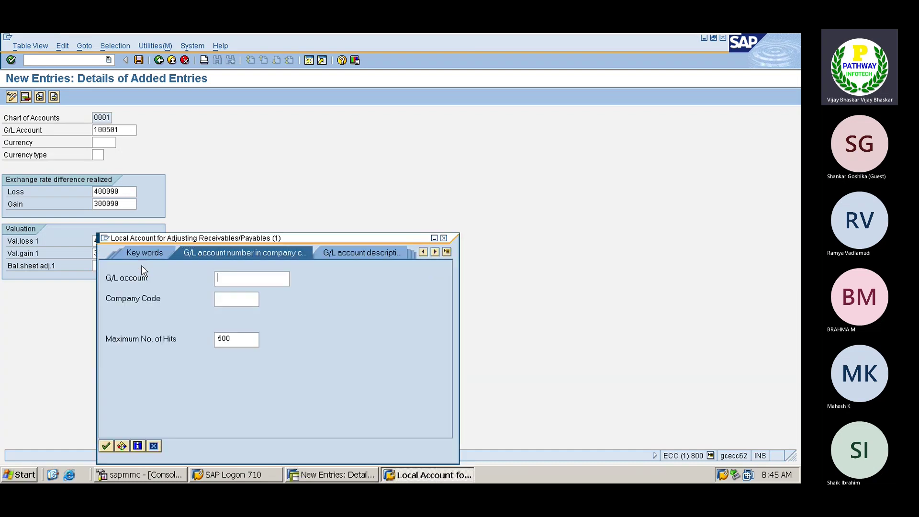
{"action": "left_click", "coordinate": [241, 300]}
{"action": "type", "text": "a001"}
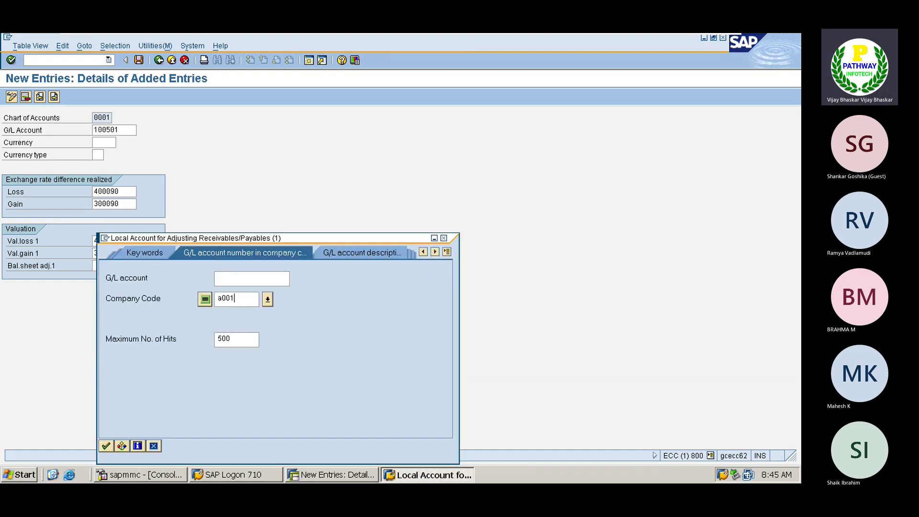
{"action": "key", "text": "Return"}
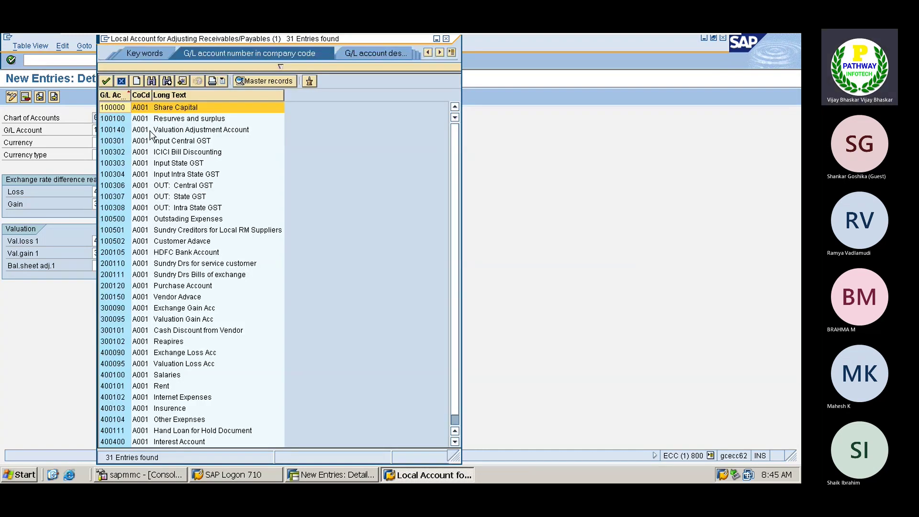
{"action": "double_click", "coordinate": [167, 133]}
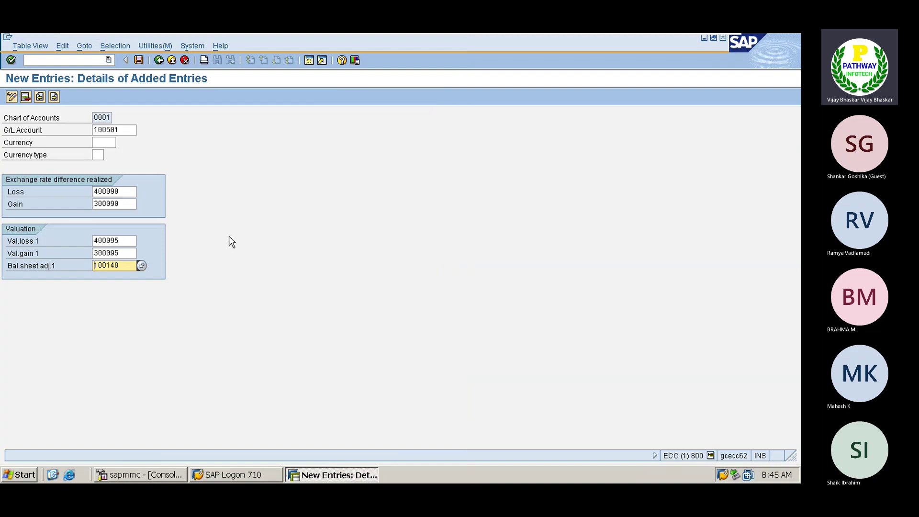
{"action": "left_click", "coordinate": [128, 130]}
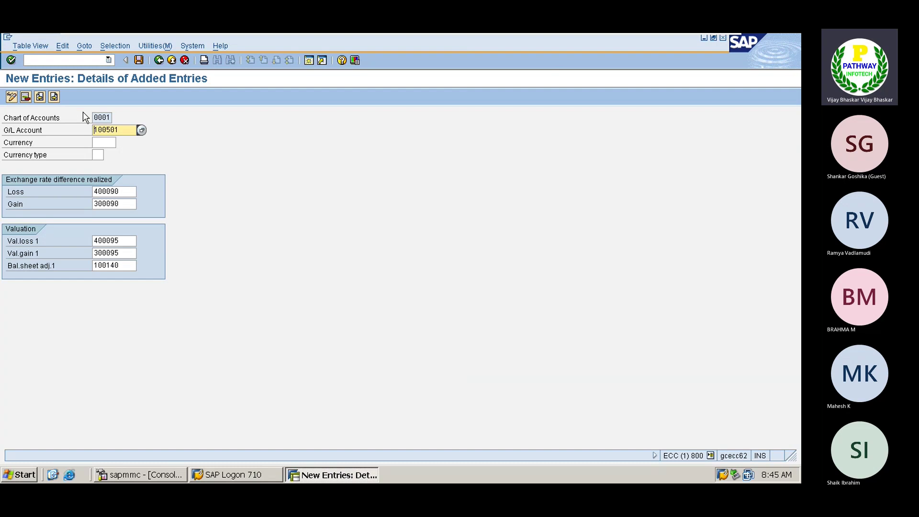
Move on to another blank entry and choose company code A001's Sundry Drs for service customer as its G/L account
{"action": "left_click", "coordinate": [54, 97]}
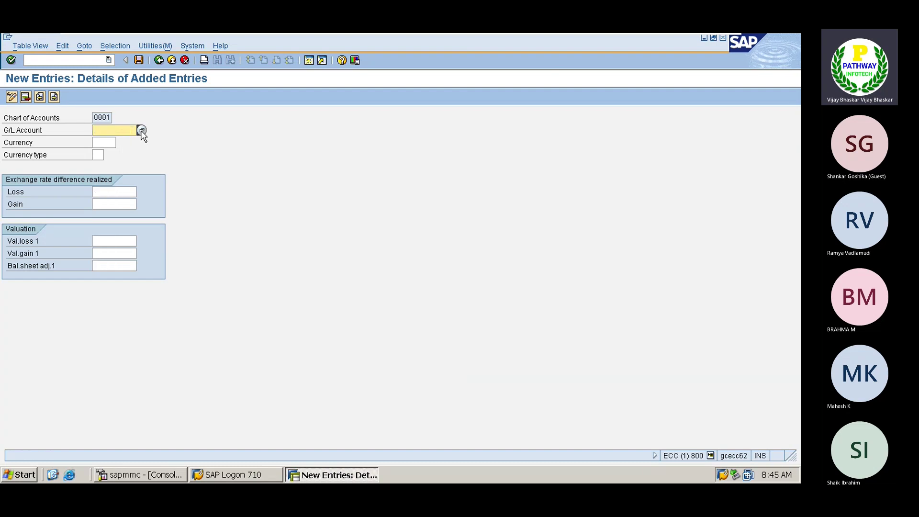
{"action": "left_click", "coordinate": [142, 131]}
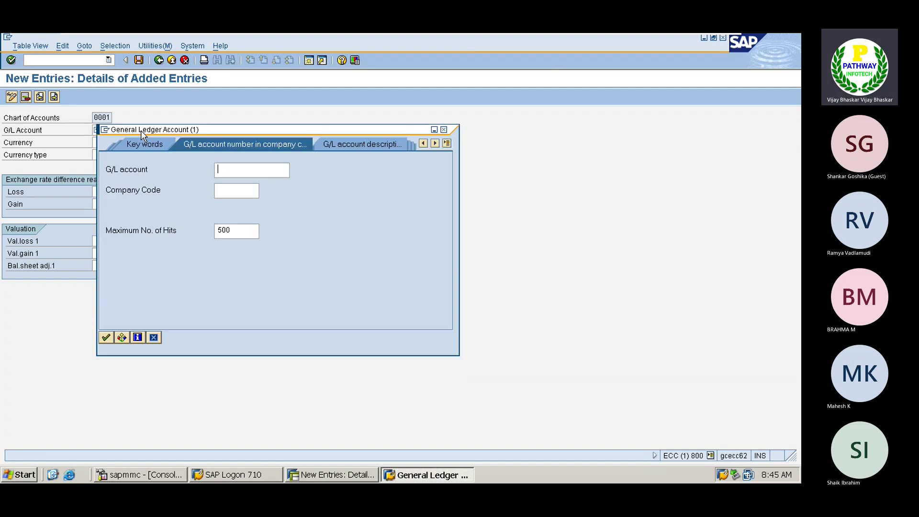
{"action": "left_click", "coordinate": [230, 191]}
{"action": "type", "text": "A001"}
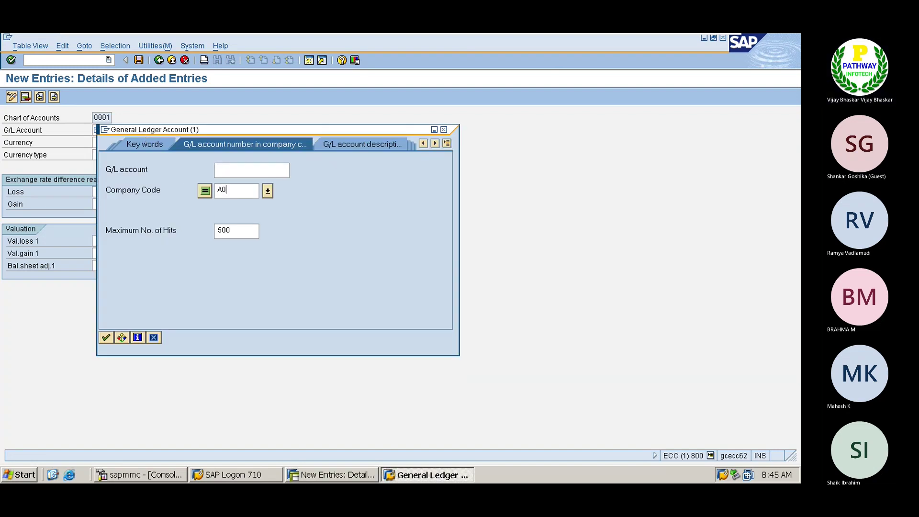
{"action": "key", "text": "Return"}
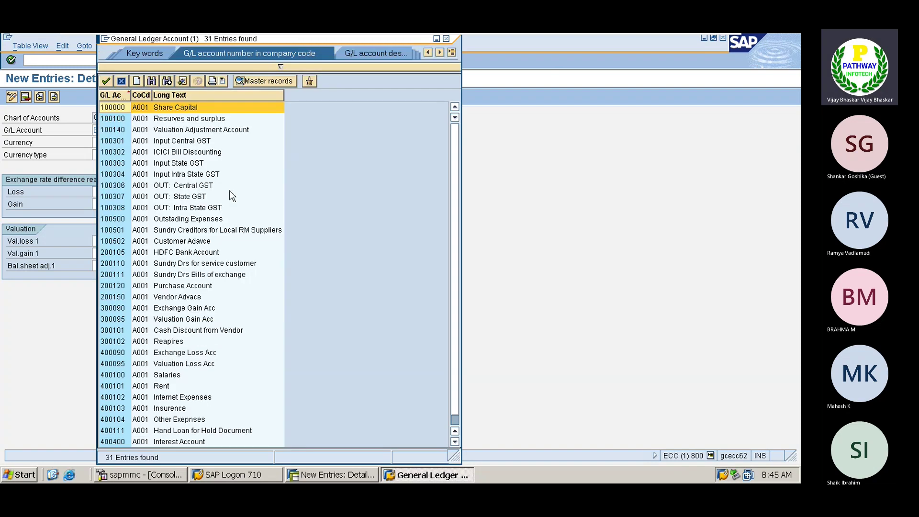
{"action": "double_click", "coordinate": [117, 260]}
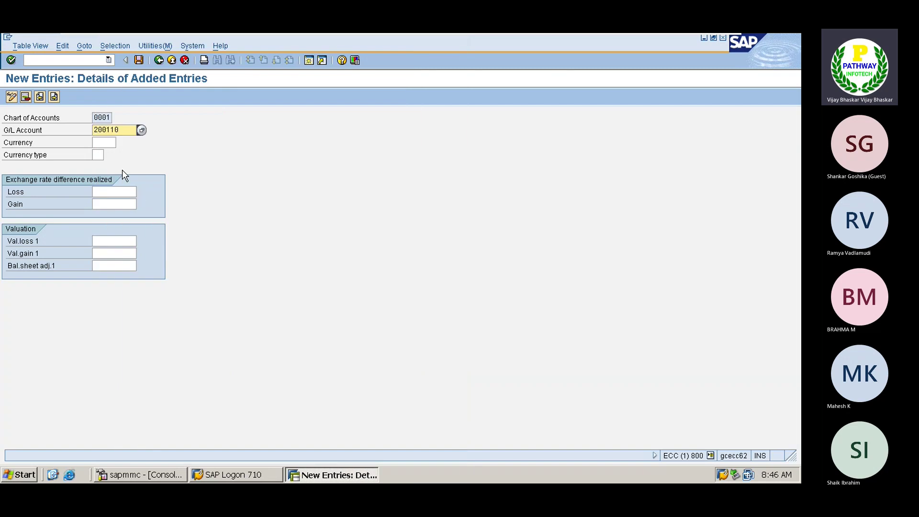
Reuse the Exchange Loss Acc and Exchange Gain Acc as the realized Loss and Gain accounts for the service customer entry
{"action": "left_click", "coordinate": [106, 192]}
{"action": "key", "text": "Down"}
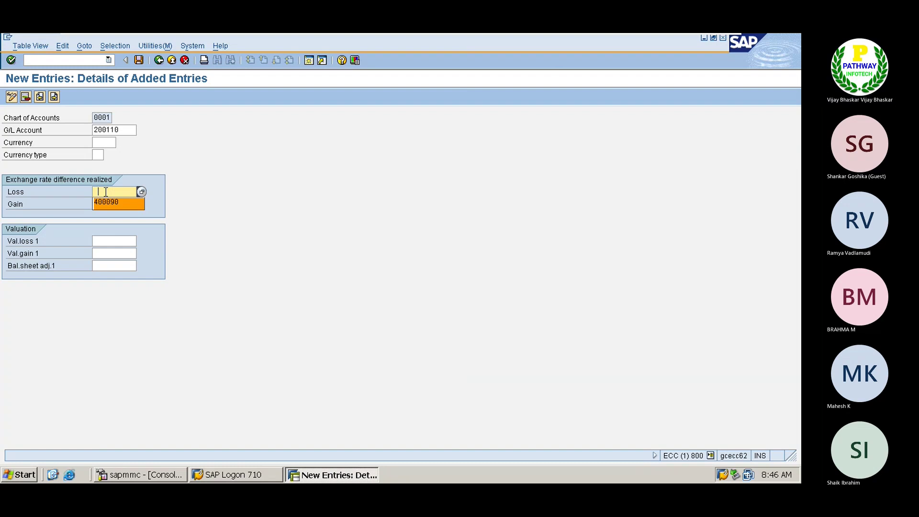
{"action": "key", "text": "Tab"}
{"action": "key", "text": "Down"}
{"action": "key", "text": "Tab"}
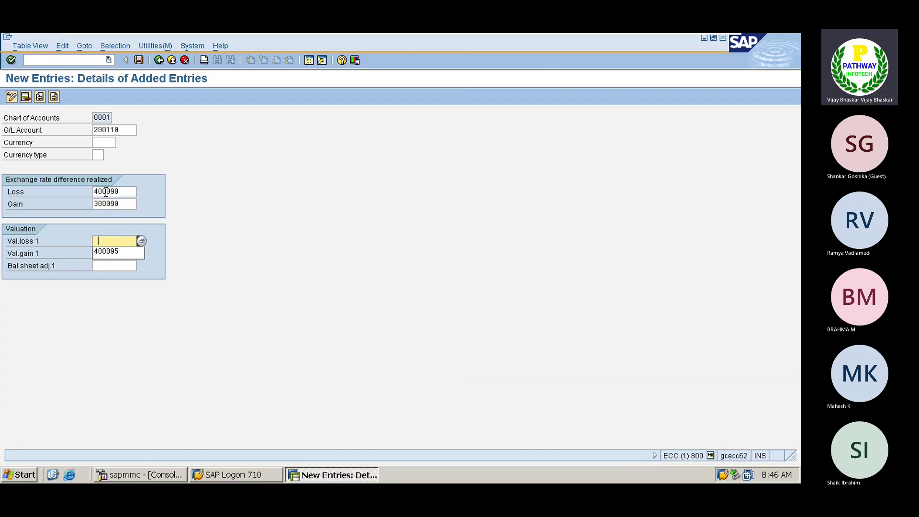
Fill the service customer entry's valuation loss, gain and balance sheet adjustment with the same accounts as the sundry creditors entry
{"action": "key", "text": "Down"}
{"action": "key", "text": "Tab"}
{"action": "key", "text": "Down"}
{"action": "key", "text": "Tab"}
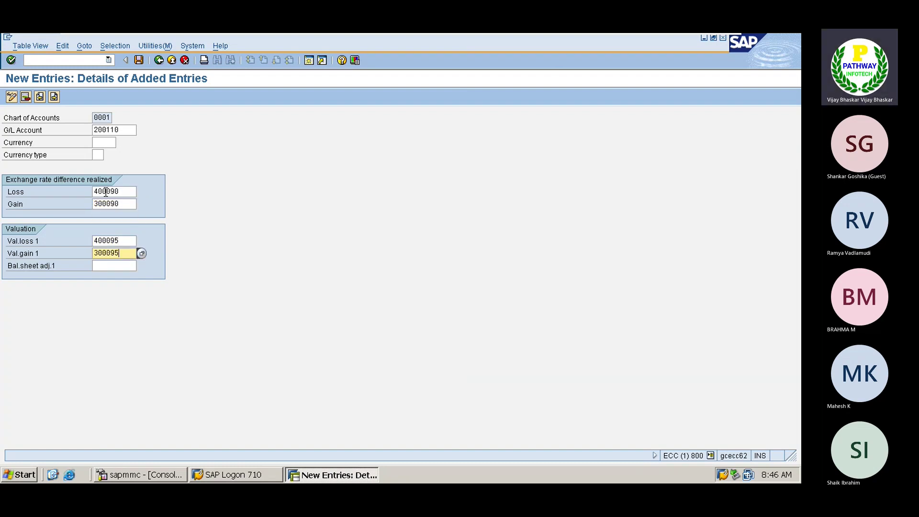
{"action": "key", "text": "Down"}
{"action": "key", "text": "Return"}
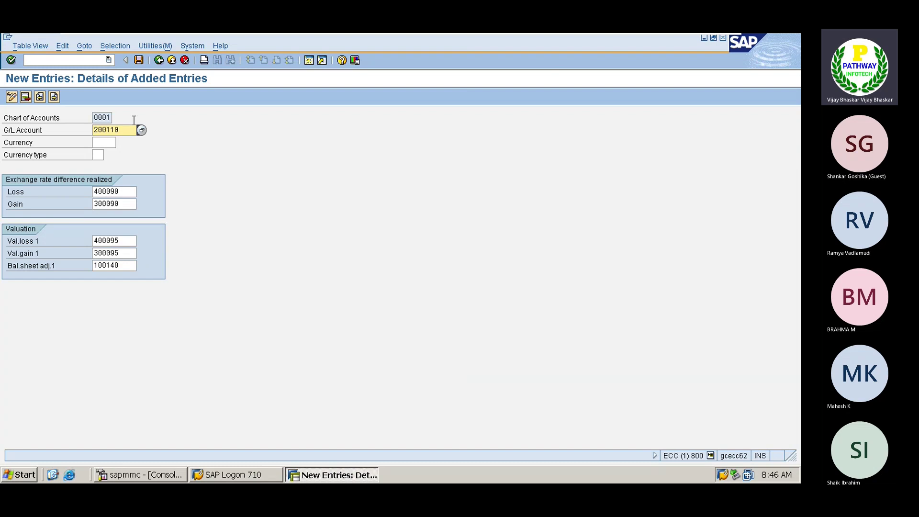
Save both new entries and return to the overview of account determination for open item exchange rate differences
{"action": "left_click", "coordinate": [139, 60]}
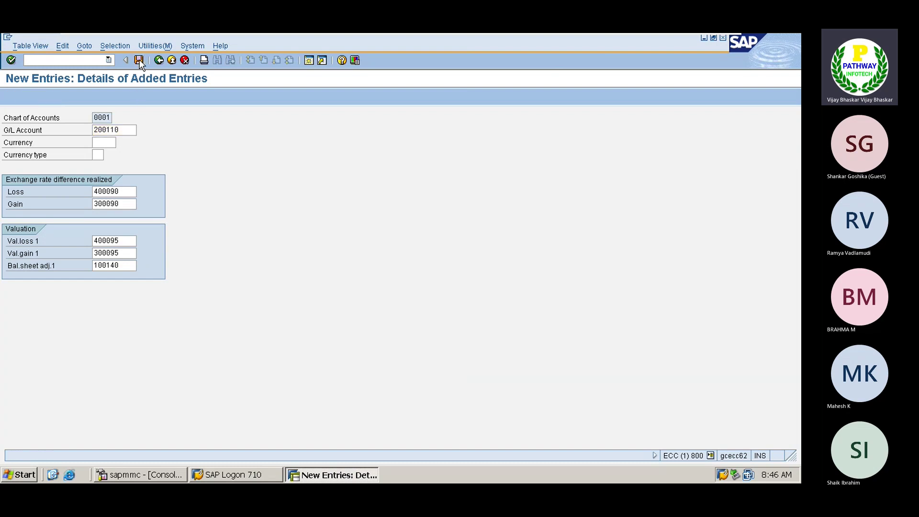
{"action": "left_click", "coordinate": [30, 215]}
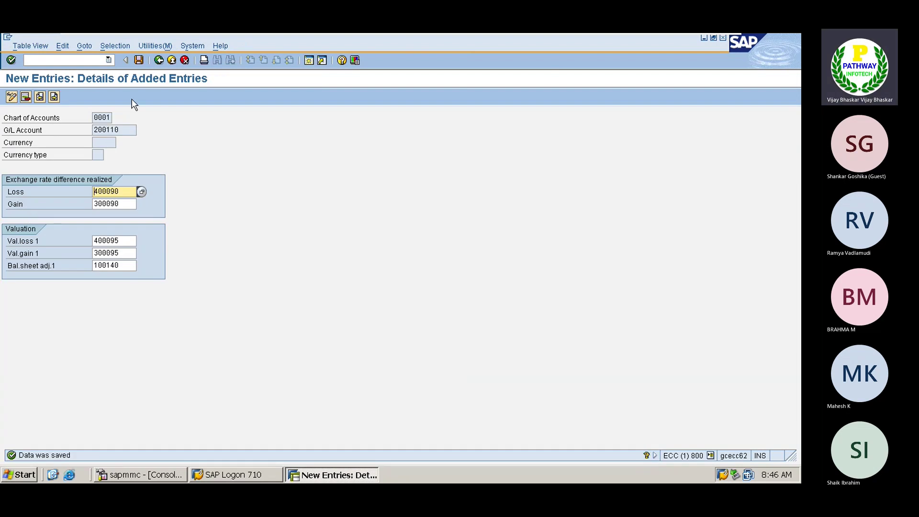
{"action": "left_click", "coordinate": [159, 61]}
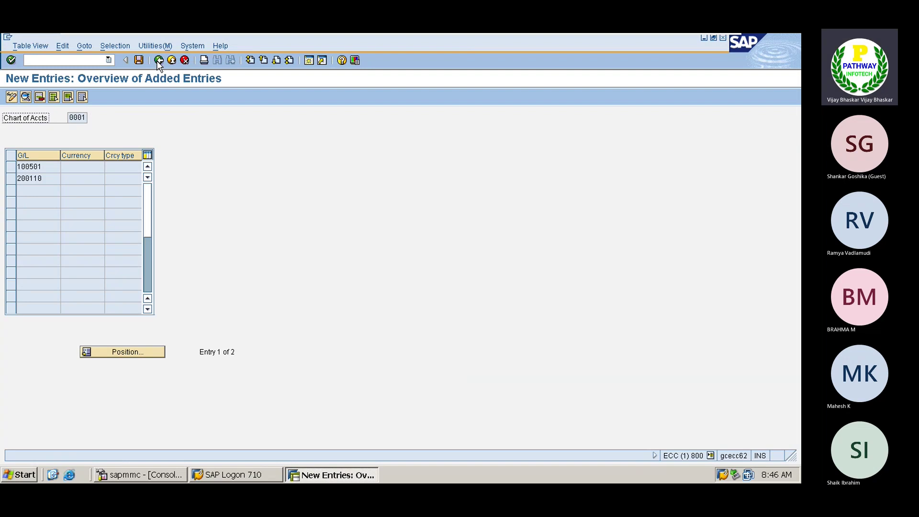
{"action": "left_click", "coordinate": [159, 61]}
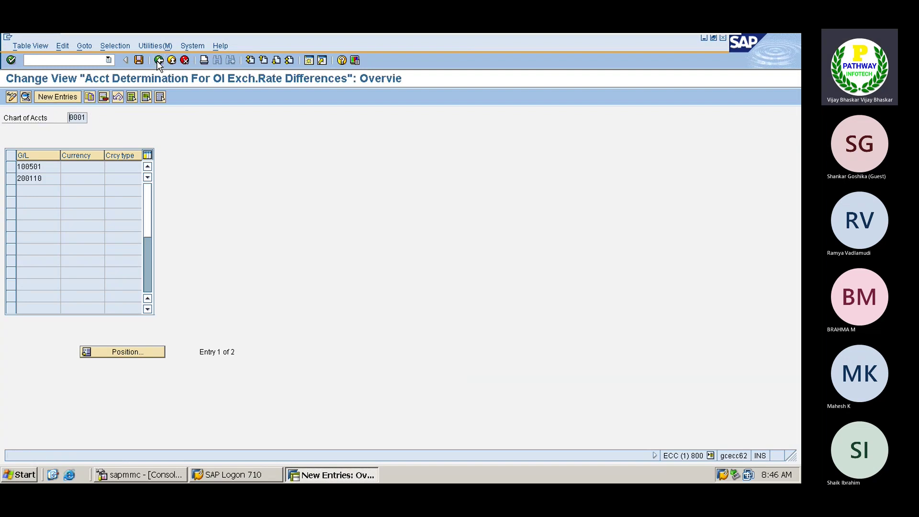
Reopen the exchange rate difference account determination from the procedures list and review the sundry creditors entry's assigned accounts
{"action": "left_click", "coordinate": [157, 61]}
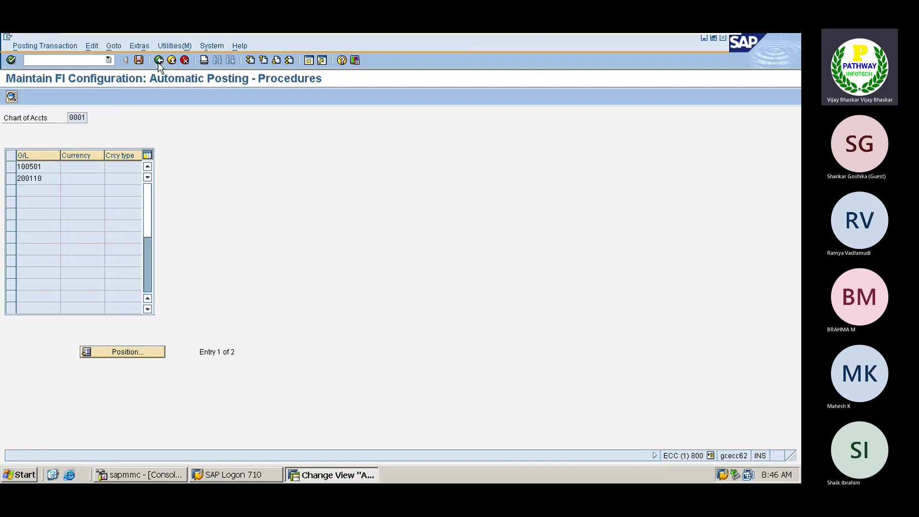
{"action": "double_click", "coordinate": [125, 191]}
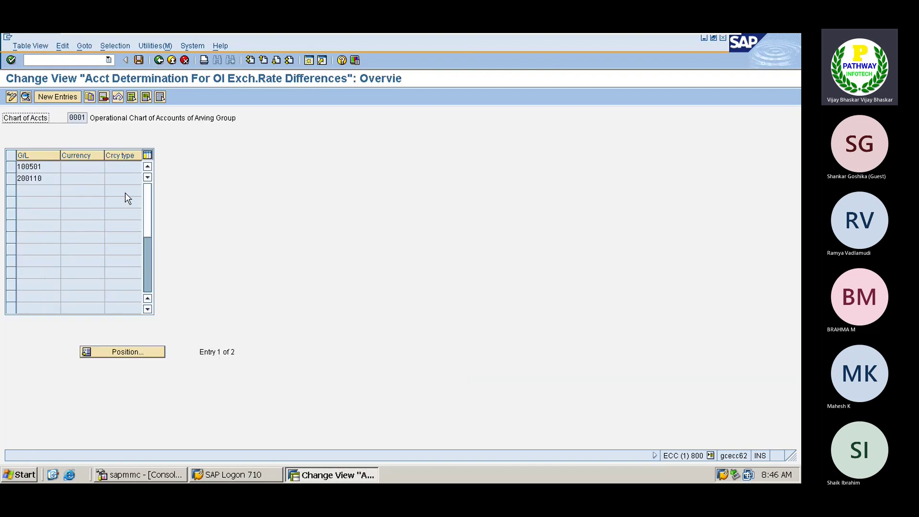
{"action": "double_click", "coordinate": [42, 166]}
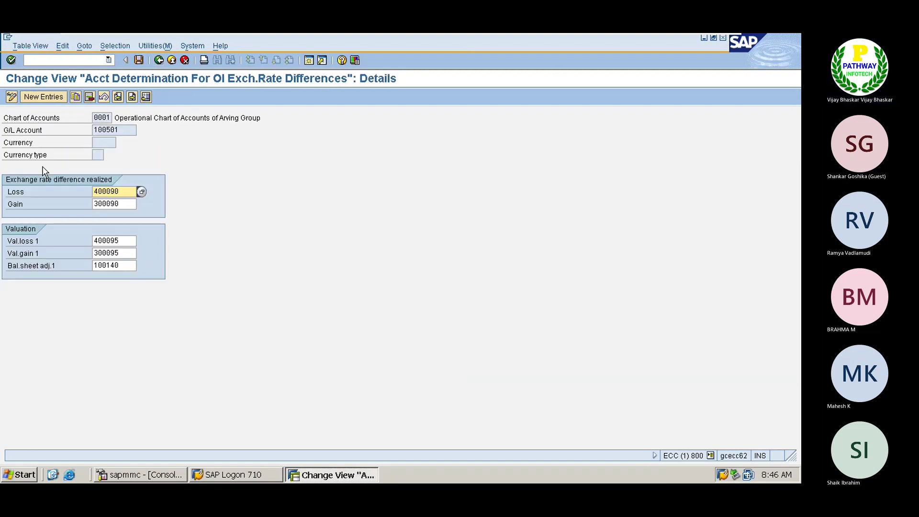
{"action": "left_click", "coordinate": [159, 60]}
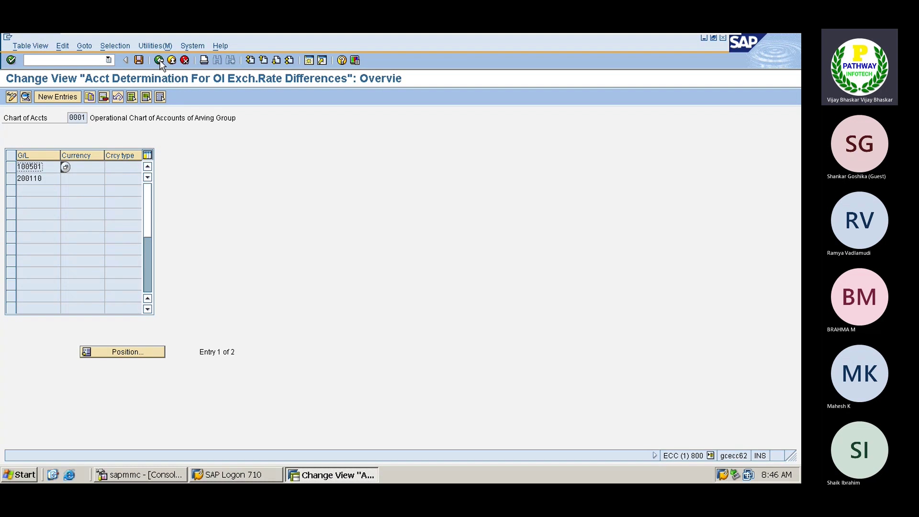
Open a second SAP session and launch the currency exchange rates table with transaction OB08
{"action": "left_click", "coordinate": [308, 61]}
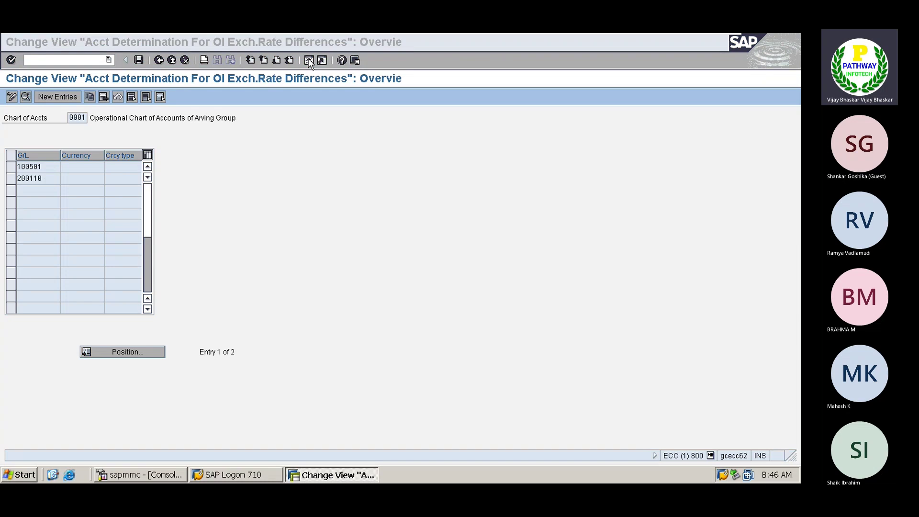
{"action": "left_click", "coordinate": [62, 60]}
{"action": "type", "text": "0b0"}
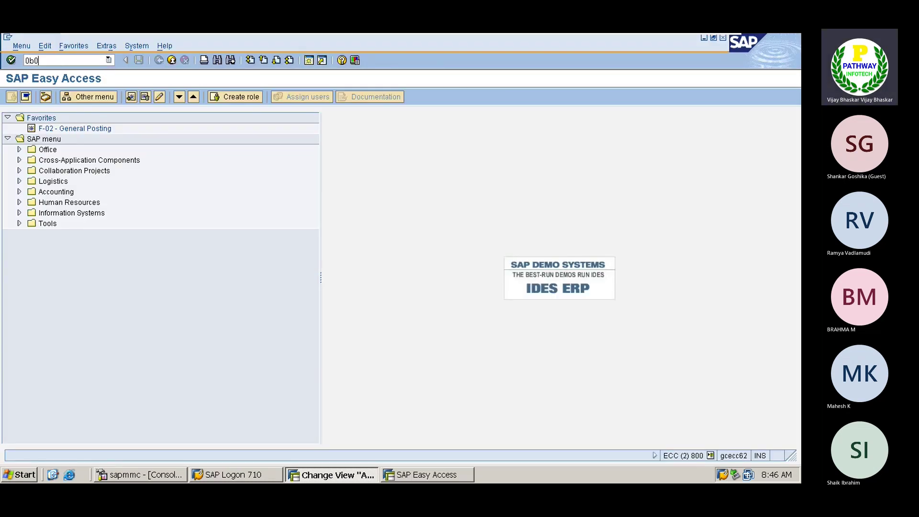
{"action": "type", "text": "8"}
{"action": "key", "text": "Return"}
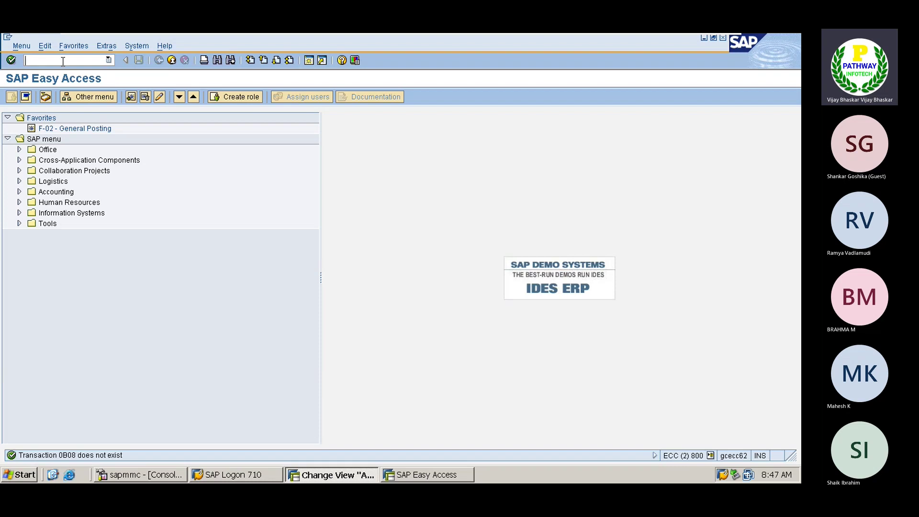
{"action": "type", "text": "ob08"}
{"action": "key", "text": "Return"}
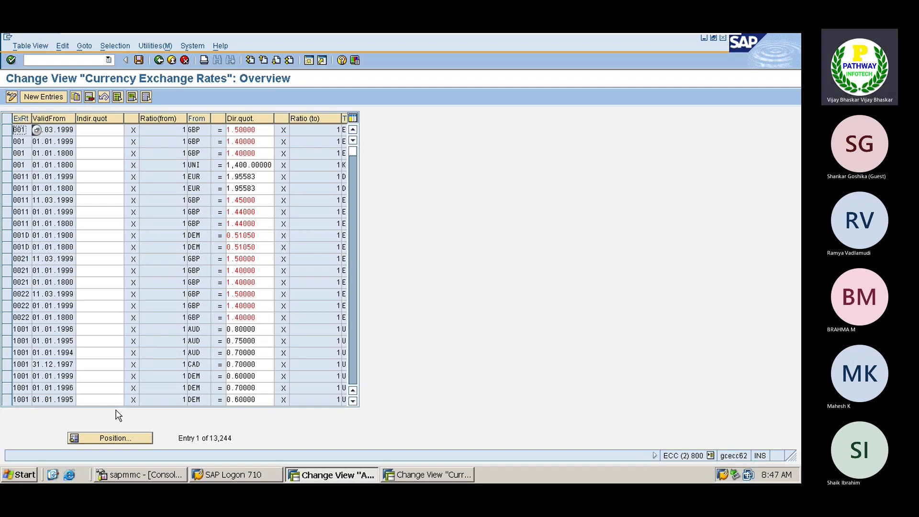
Position the exchange rates list at rate type M from USD to INR
{"action": "left_click", "coordinate": [113, 439]}
{"action": "type", "text": "usd"}
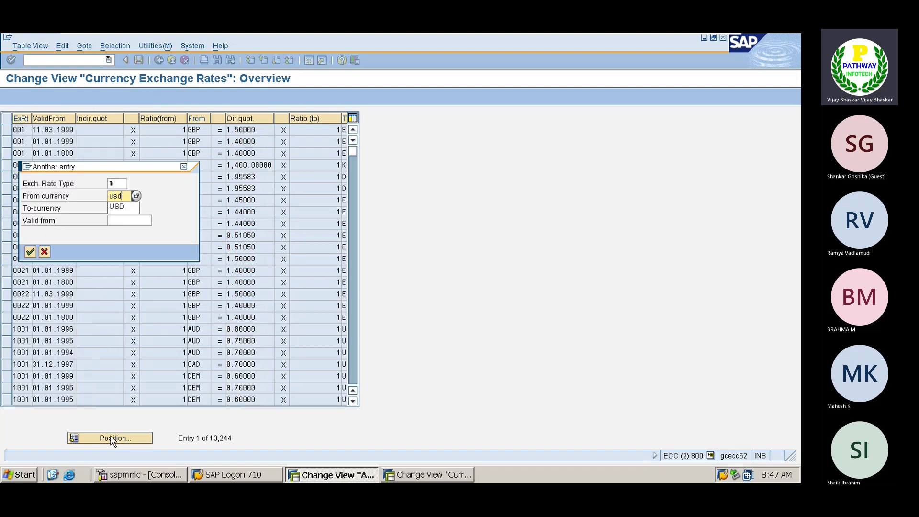
{"action": "key", "text": "Tab"}
{"action": "type", "text": "inr"}
{"action": "key", "text": "Return"}
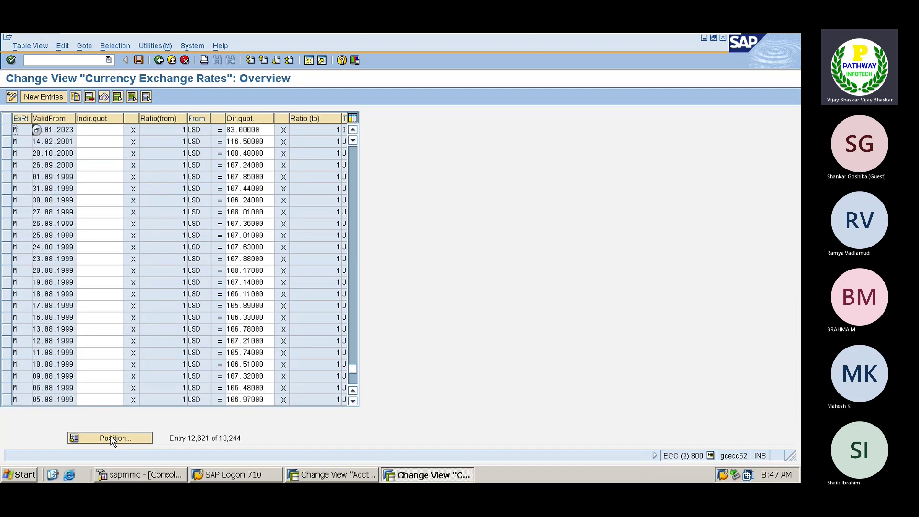
Switch to the Teams meeting, admit the guest waiting in the lobby, and return to the SAP exchange rates list in the e6.0vm virtual machine
{"action": "left_click", "coordinate": [697, 44]}
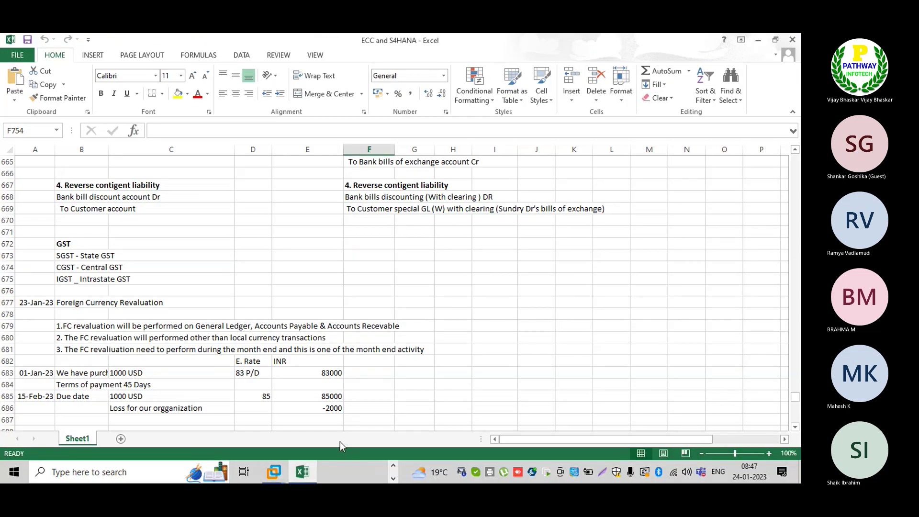
{"action": "mouse_move", "coordinate": [353, 477]}
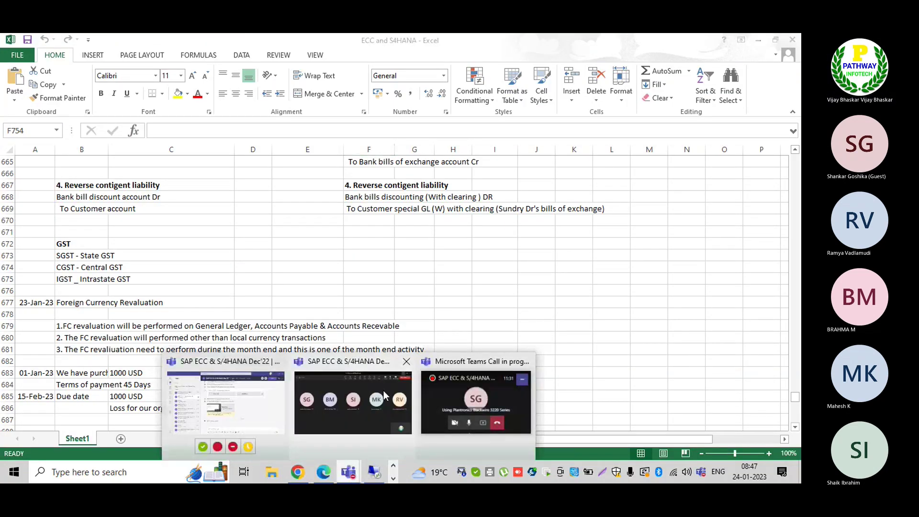
{"action": "left_click", "coordinate": [383, 391]}
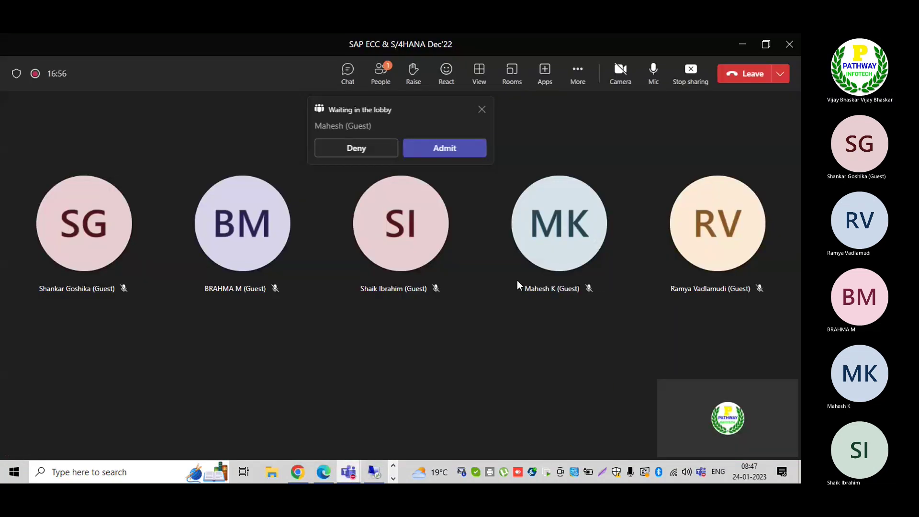
{"action": "left_click", "coordinate": [446, 149]}
{"action": "left_click", "coordinate": [393, 478]}
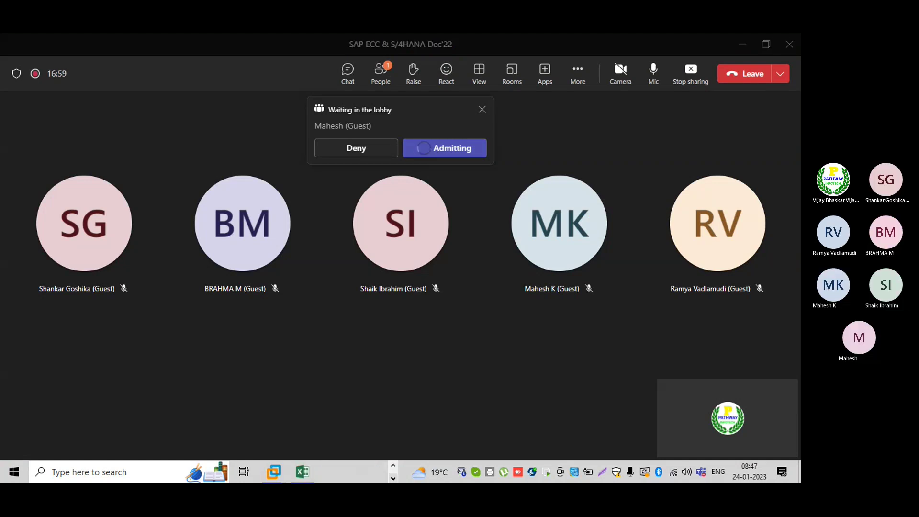
{"action": "mouse_move", "coordinate": [276, 471]}
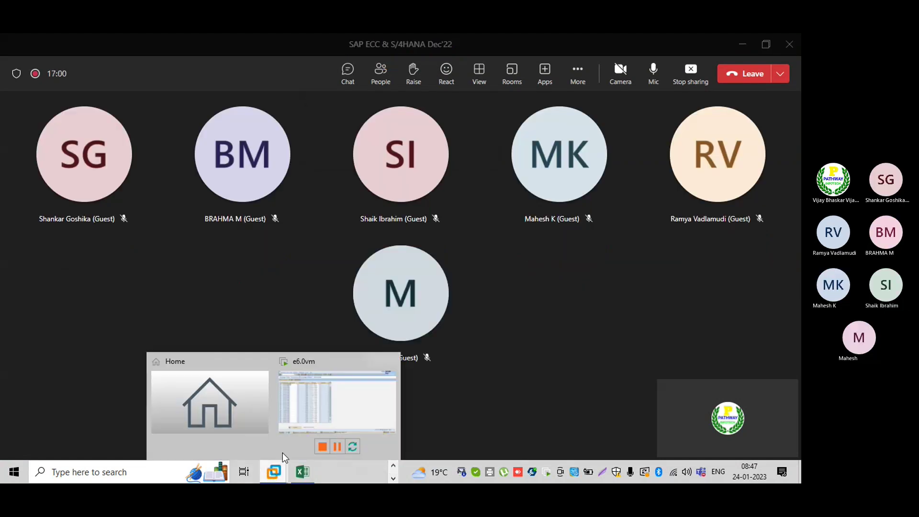
{"action": "left_click", "coordinate": [322, 403]}
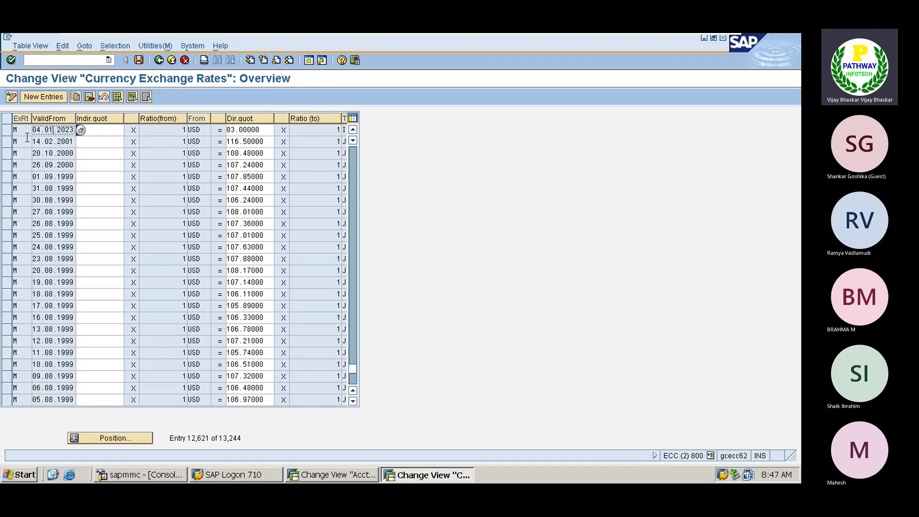
{"action": "left_click", "coordinate": [10, 131]}
{"action": "left_click", "coordinate": [9, 130]}
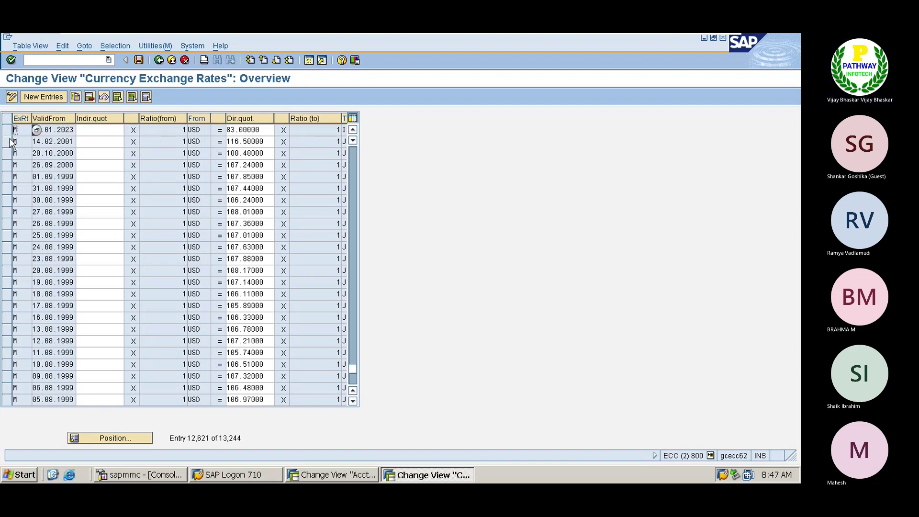
{"action": "left_click", "coordinate": [9, 143]}
{"action": "left_click", "coordinate": [75, 96]}
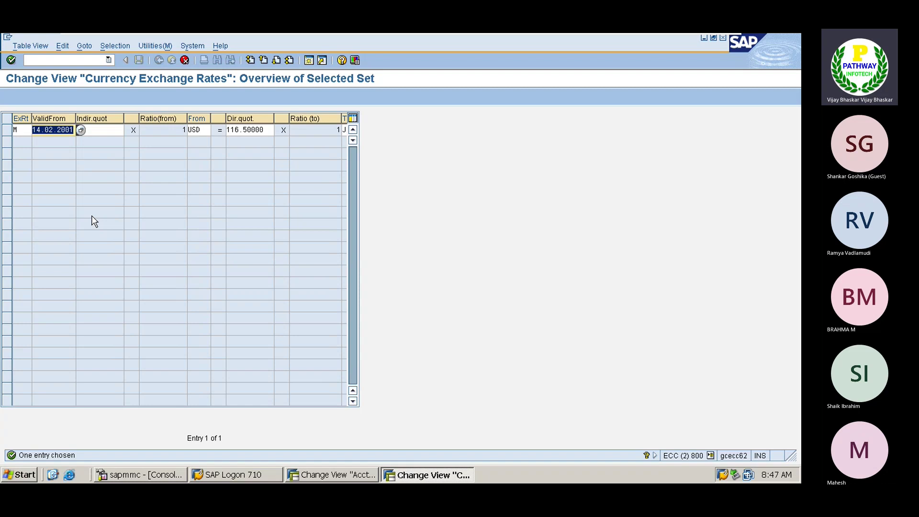
{"action": "type", "text": "01012023"}
{"action": "key", "text": "Tab"}
{"action": "key", "text": "Tab"}
{"action": "key", "text": "Tab"}
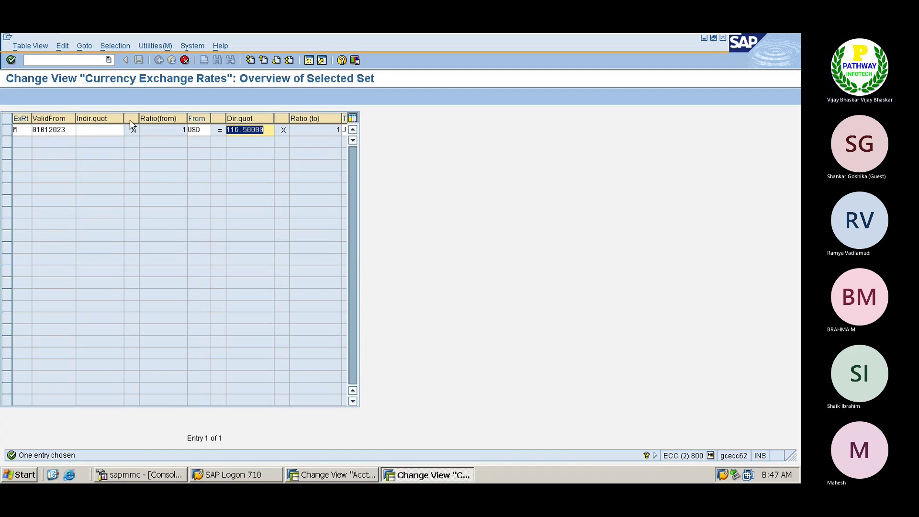
{"action": "left_click_drag", "start_coordinate": [123, 119], "coordinate": [94, 120]}
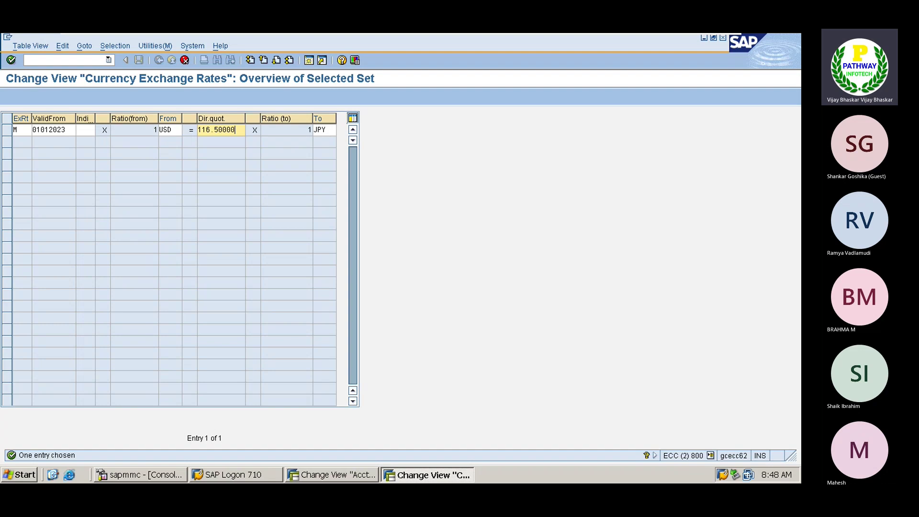
{"action": "key", "text": "F12"}
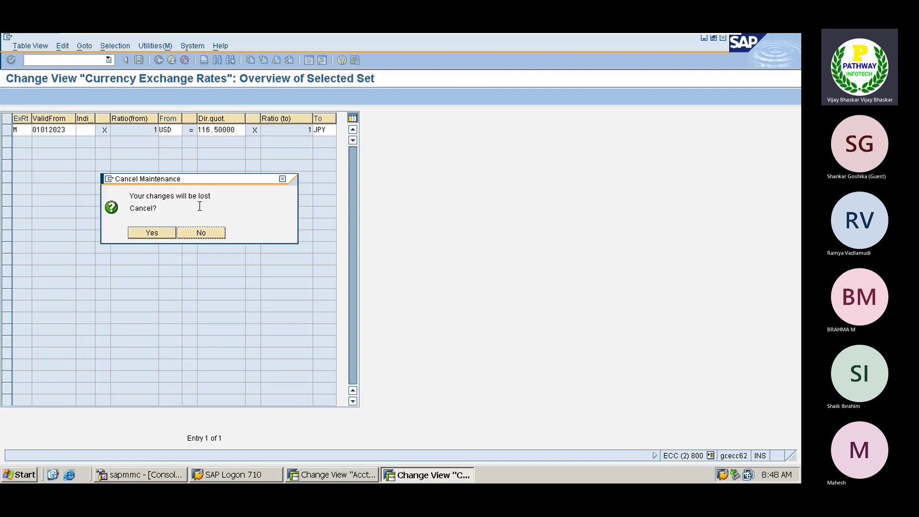
{"action": "left_click", "coordinate": [148, 232]}
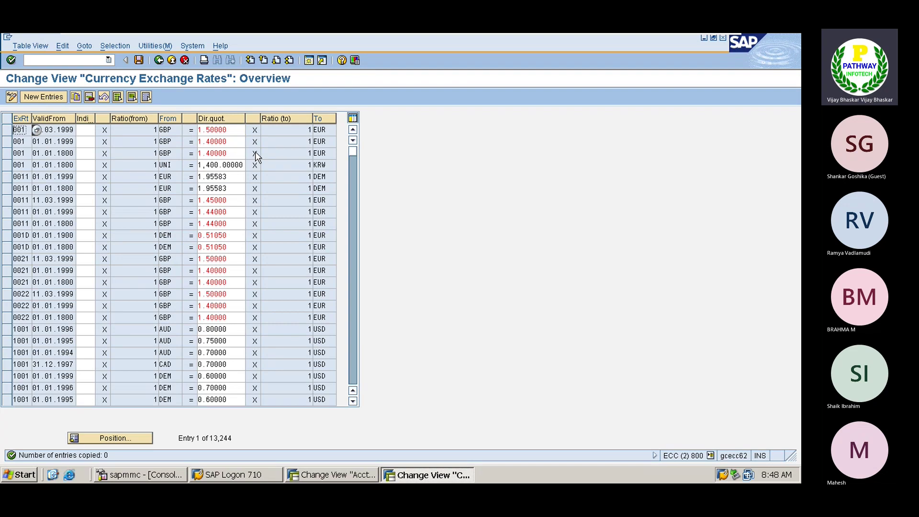
Reposition the exchange rates overview to the type M entries converting USD to INR
{"action": "left_click", "coordinate": [111, 438]}
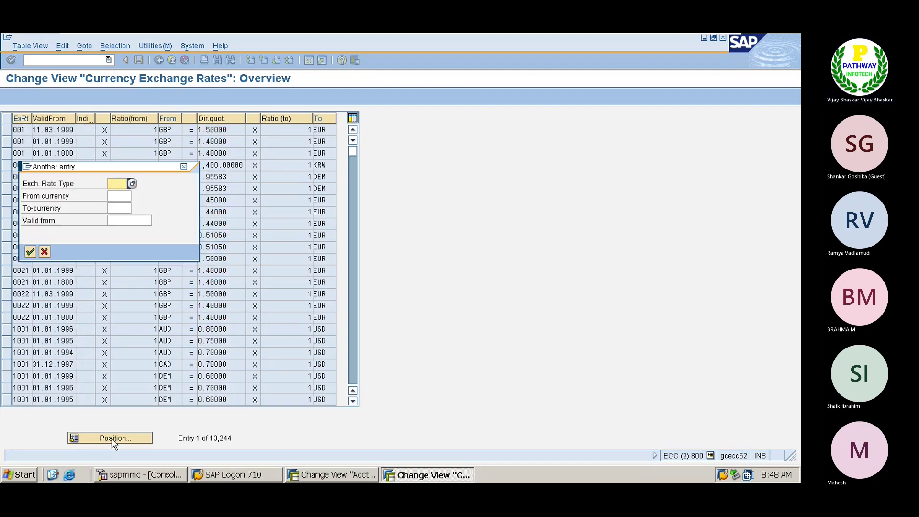
{"action": "type", "text": "m"}
{"action": "key", "text": "Tab"}
{"action": "type", "text": "usd"}
{"action": "key", "text": "Tab"}
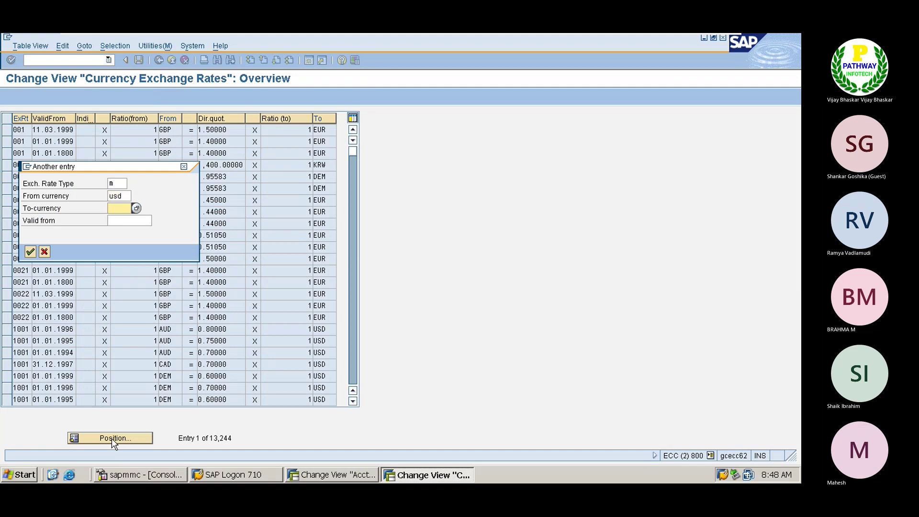
{"action": "type", "text": "inr"}
{"action": "key", "text": "Return"}
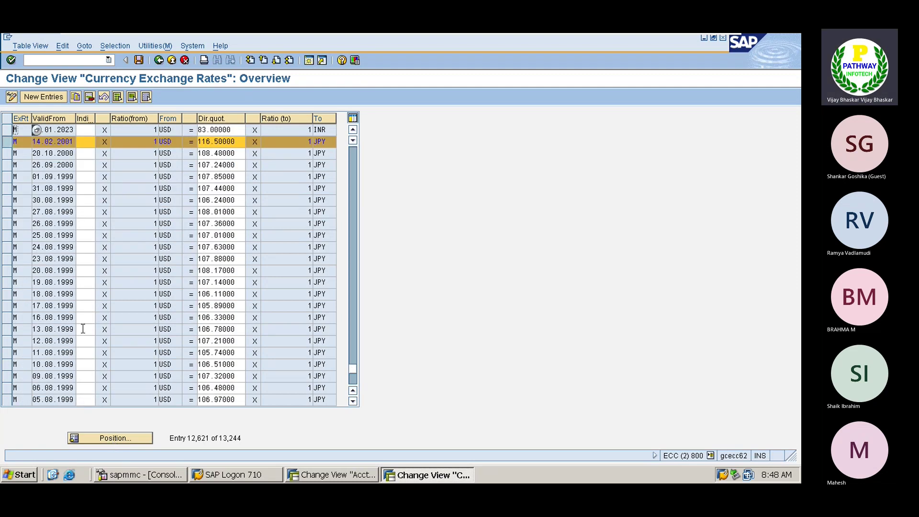
Copy only the USD to INR entry dated 04.01.2023, with the JPY row deselected, and set the copy's valid-from date to 01.01.2023
{"action": "left_click", "coordinate": [9, 143]}
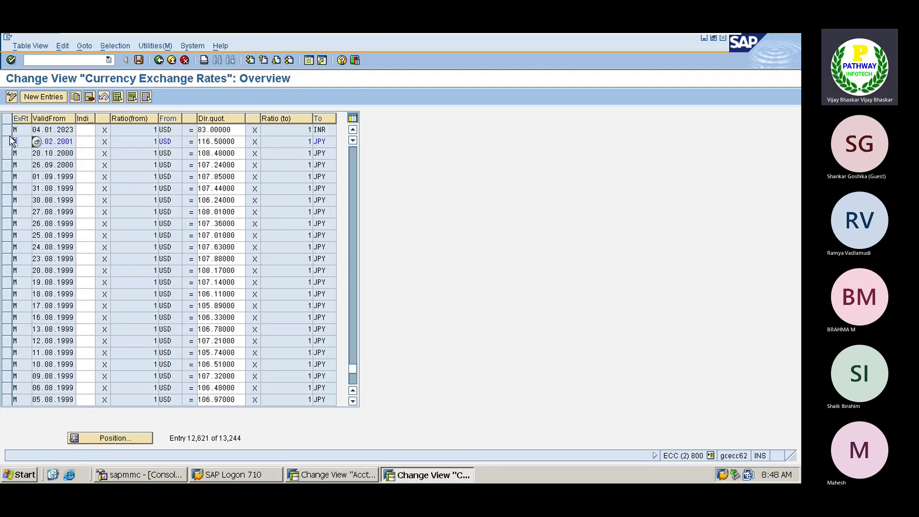
{"action": "left_click", "coordinate": [10, 130]}
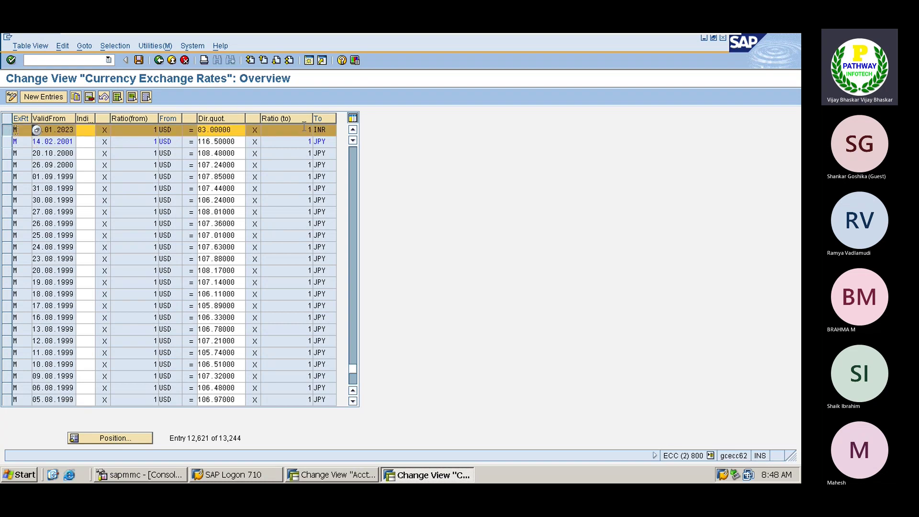
{"action": "left_click", "coordinate": [118, 99]}
{"action": "key", "text": "Tab"}
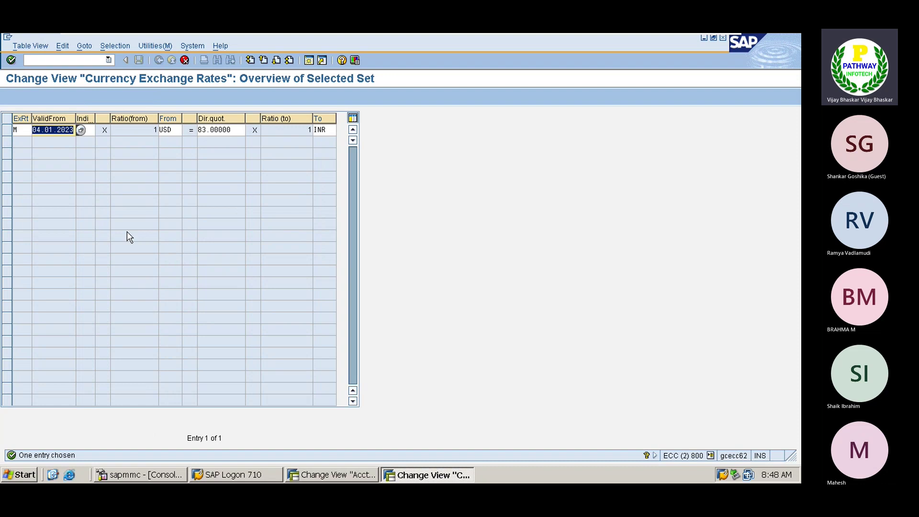
{"action": "type", "text": "01"}
{"action": "key", "text": "Down"}
{"action": "key", "text": "Return"}
Set the copied USD to INR entry's direct quotation to 80 and save it under the proposed customizing request
{"action": "left_click", "coordinate": [201, 130]}
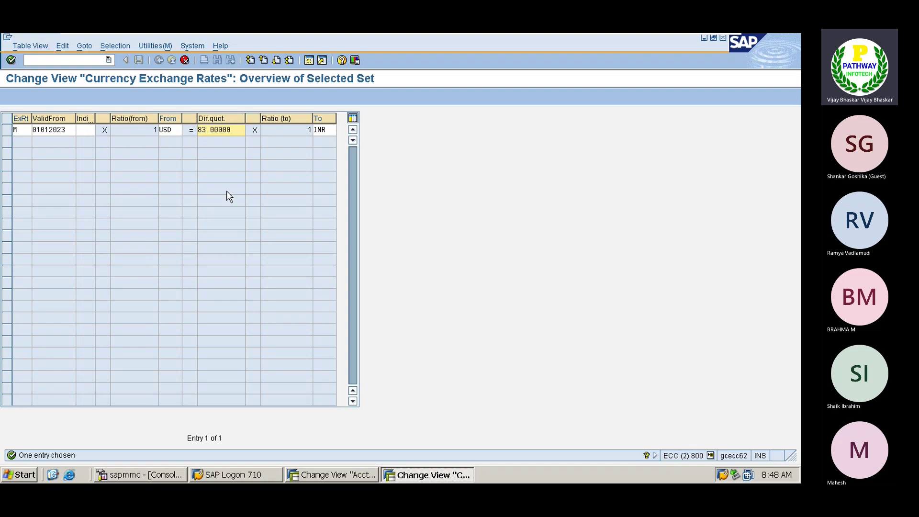
{"action": "key", "text": "Delete"}
{"action": "type", "text": "0"}
{"action": "key", "text": "Return"}
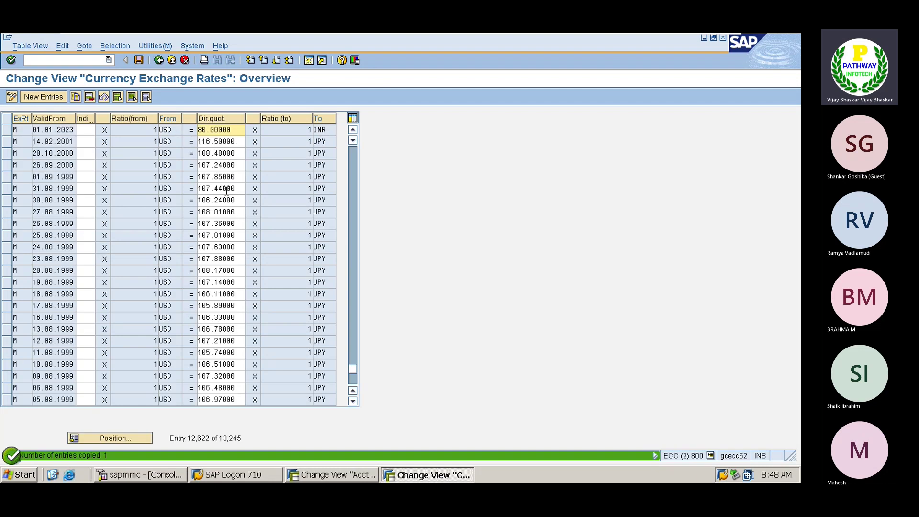
{"action": "left_click", "coordinate": [139, 60]}
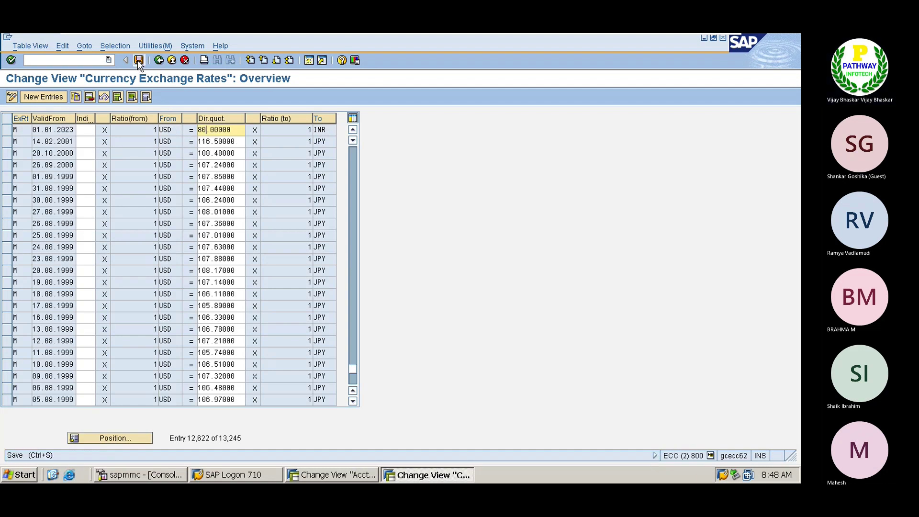
{"action": "left_click", "coordinate": [30, 214]}
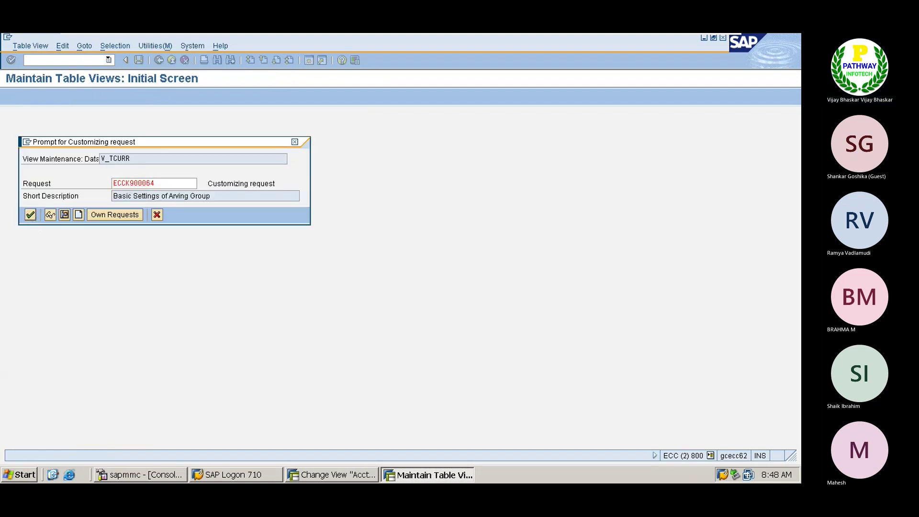
Copy the USD to INR entry dated 01.01.2023 and set the copy's valid-from date to 31.01.2023
{"action": "left_click", "coordinate": [6, 130]}
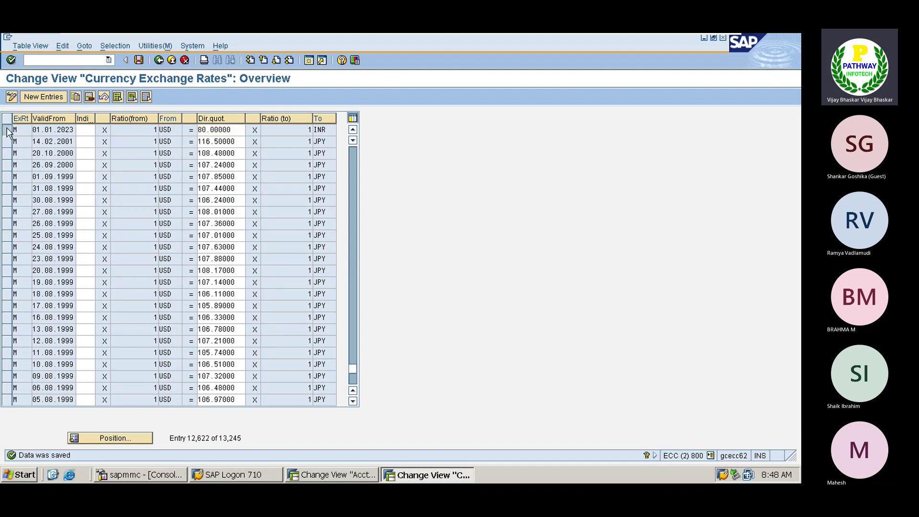
{"action": "left_click", "coordinate": [76, 96]}
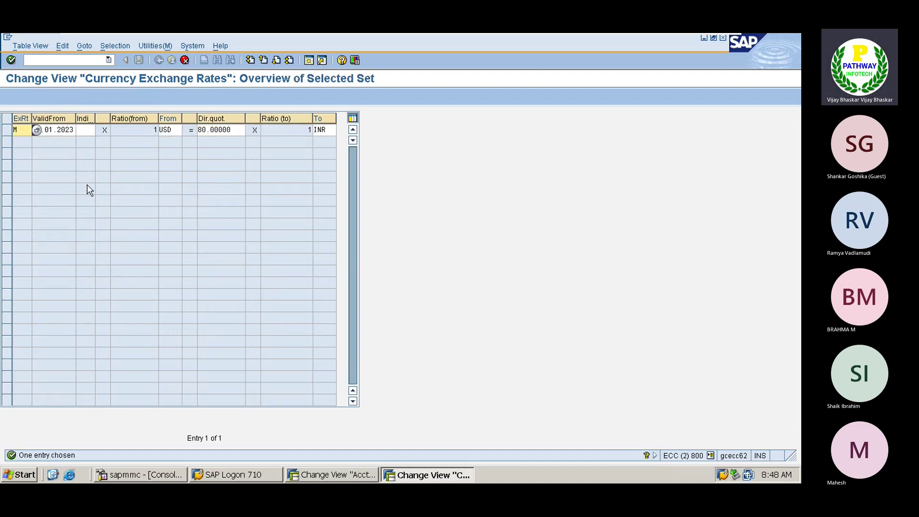
{"action": "key", "text": "Tab"}
{"action": "type", "text": "3"}
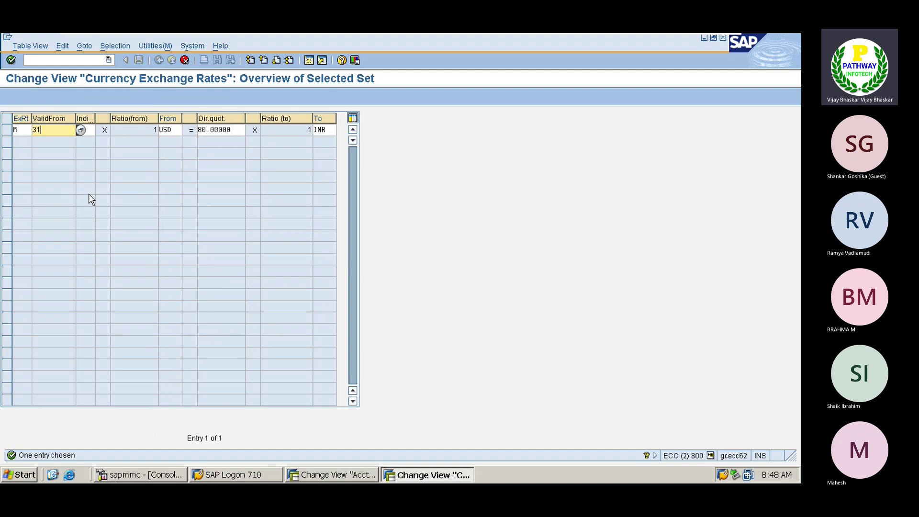
{"action": "type", "text": "1012023"}
Set the new month-end entry's direct quotation to 82 and save the exchange rates
{"action": "left_click", "coordinate": [203, 130]}
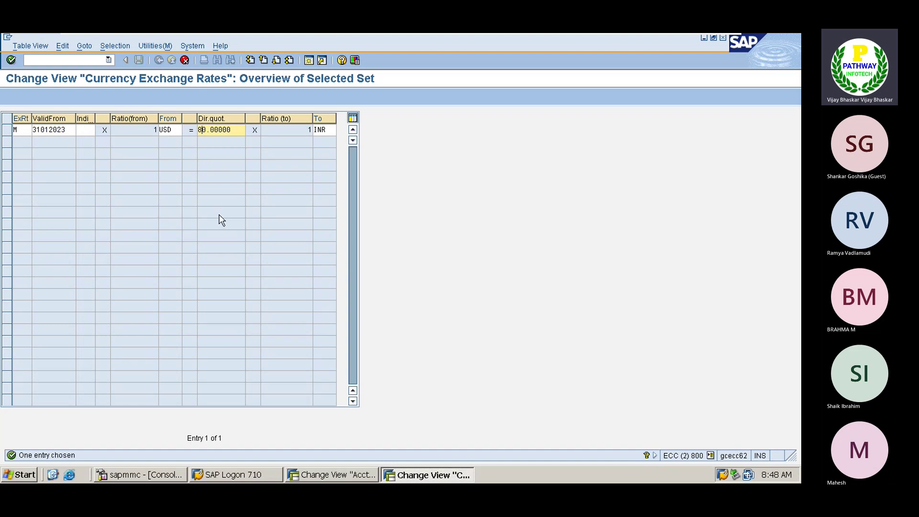
{"action": "key", "text": "Delete"}
{"action": "type", "text": "2"}
{"action": "key", "text": "Return"}
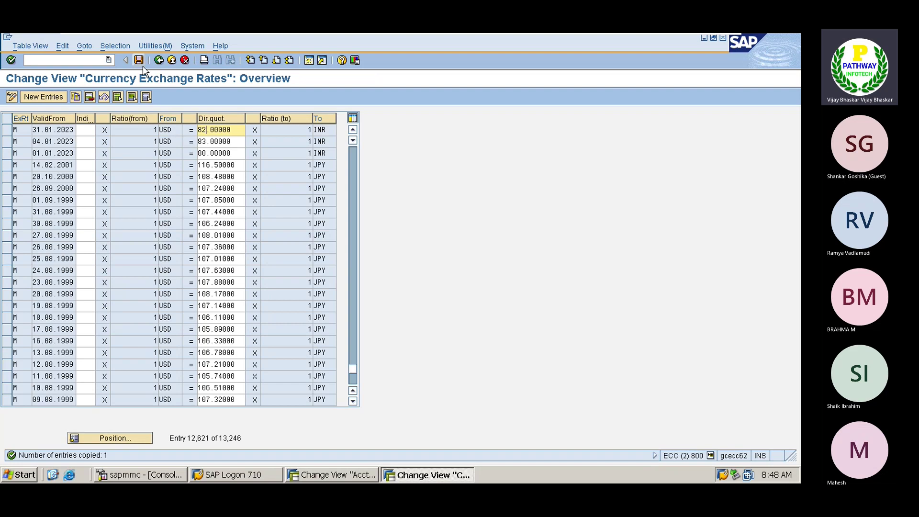
{"action": "left_click", "coordinate": [138, 61]}
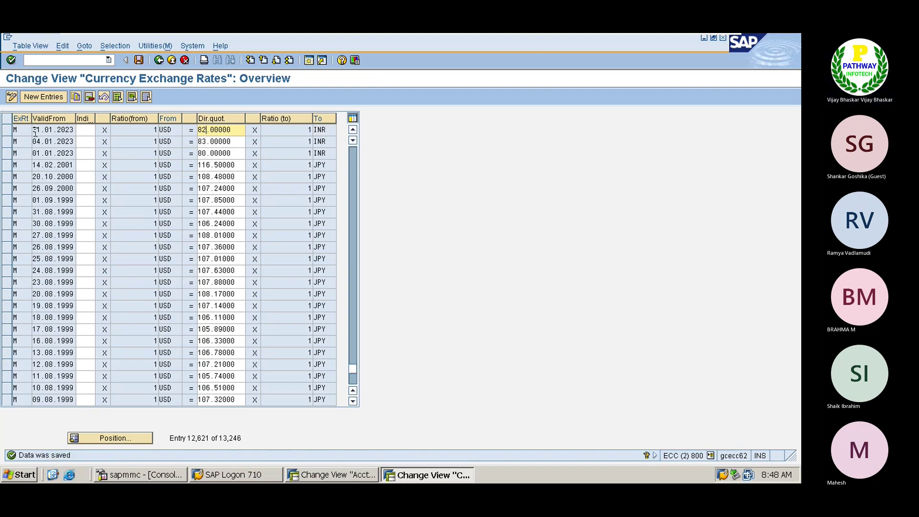
Copy the USD to INR entry dated 31.01.2023 and set the copy's valid-from date to 20.02.2023
{"action": "left_click", "coordinate": [7, 130]}
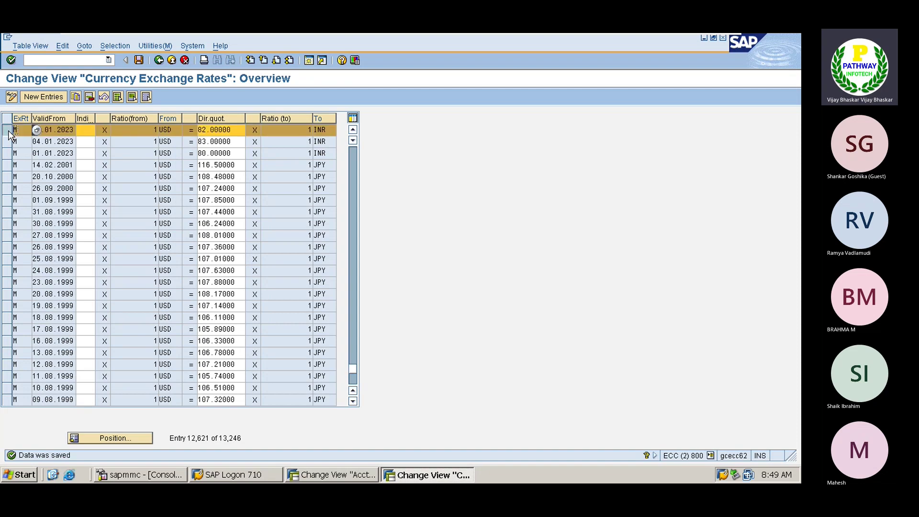
{"action": "left_click", "coordinate": [75, 97]}
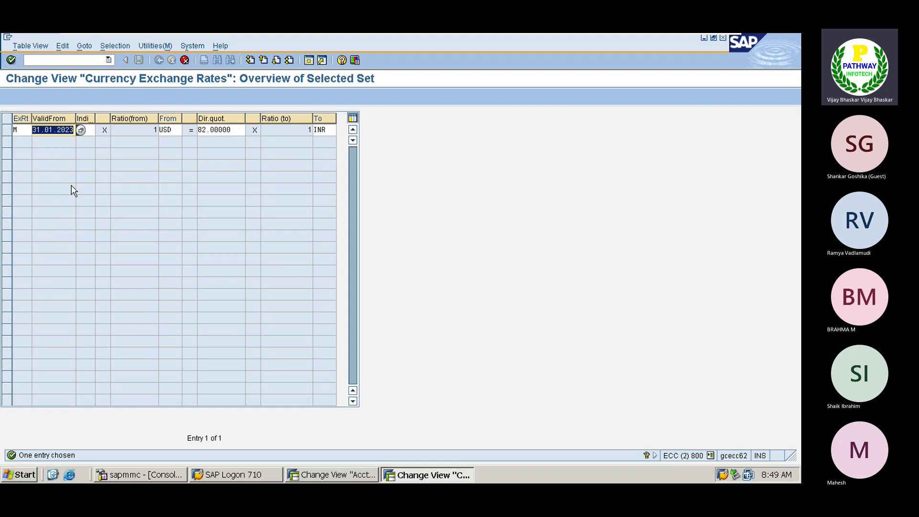
{"action": "type", "text": "20022023"}
Set the copied February entry's direct quotation to 85 and save the exchange rates
{"action": "left_click", "coordinate": [203, 130]}
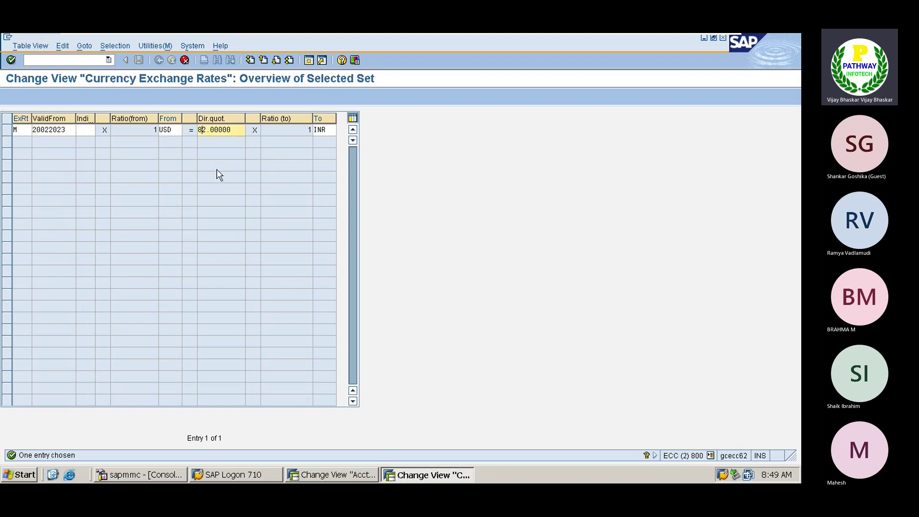
{"action": "key", "text": "BackSpace"}
{"action": "type", "text": "4"}
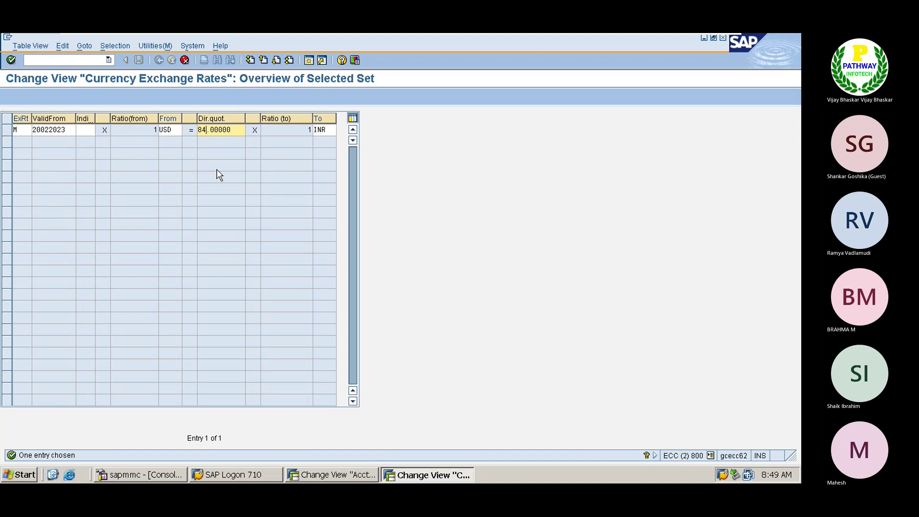
{"action": "key", "text": "BackSpace"}
{"action": "type", "text": "5"}
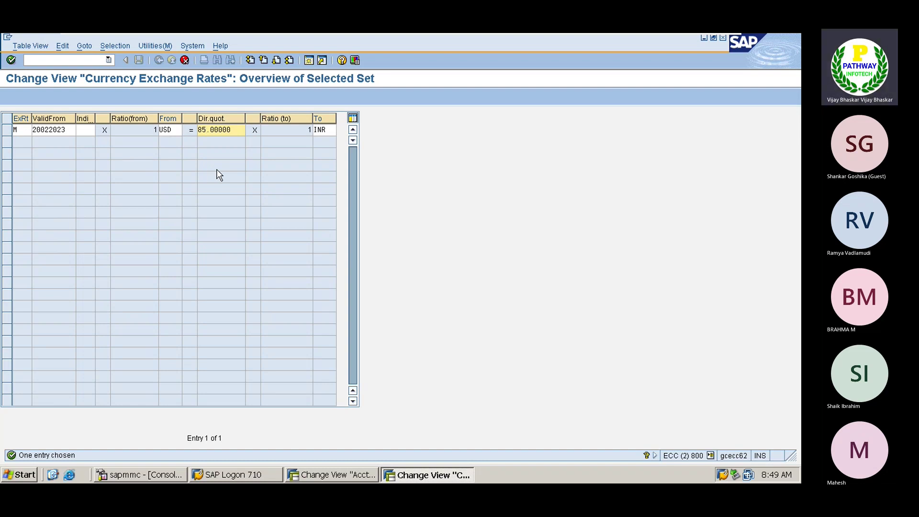
{"action": "key", "text": "ctrl+s"}
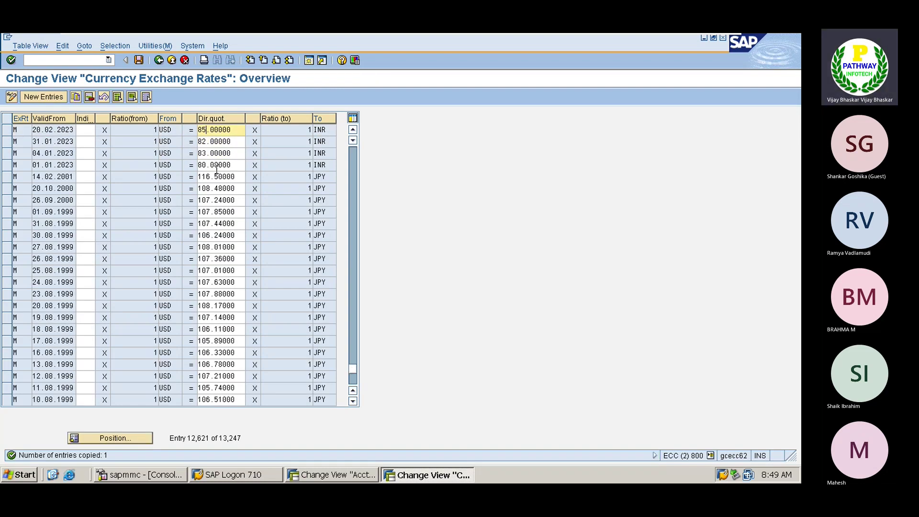
{"action": "key", "text": "ctrl+s"}
Mark the USD to INR entries dated 01.01.2023, 31.01.2023 and 20.02.2023 to review their rates
{"action": "left_click", "coordinate": [353, 129]}
{"action": "left_click", "coordinate": [353, 129]}
{"action": "left_click", "coordinate": [353, 129]}
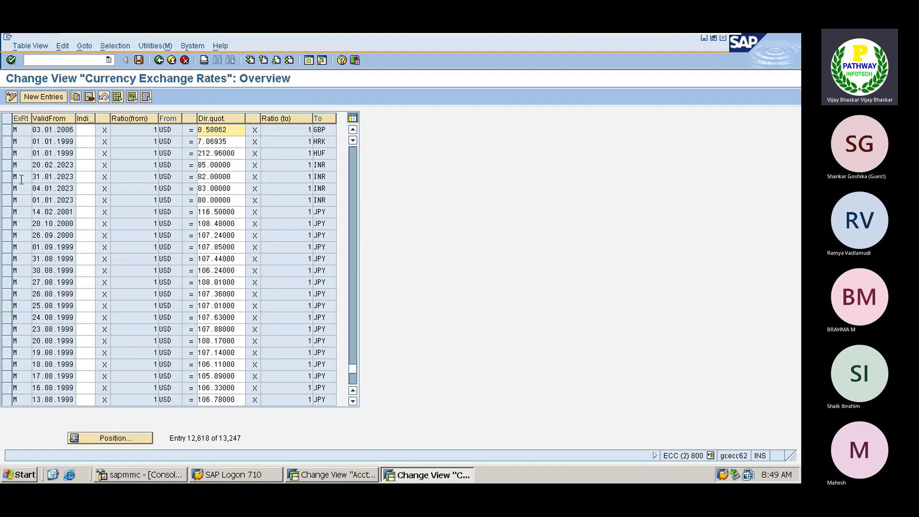
{"action": "left_click", "coordinate": [7, 201]}
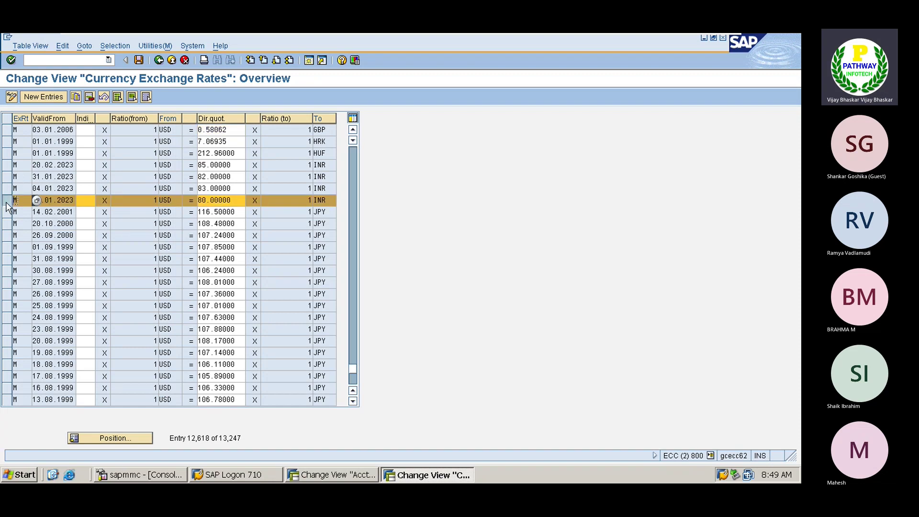
{"action": "left_click", "coordinate": [50, 200]}
{"action": "left_click", "coordinate": [7, 177]}
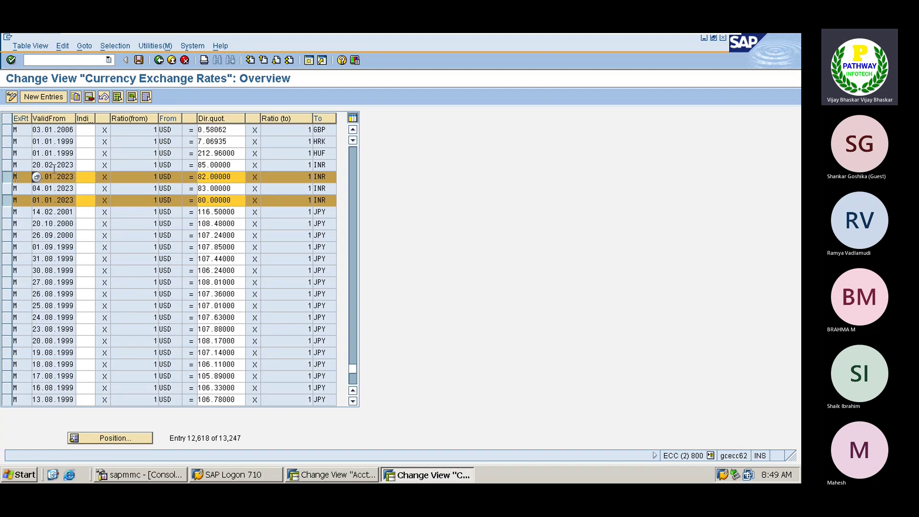
{"action": "left_click", "coordinate": [7, 165]}
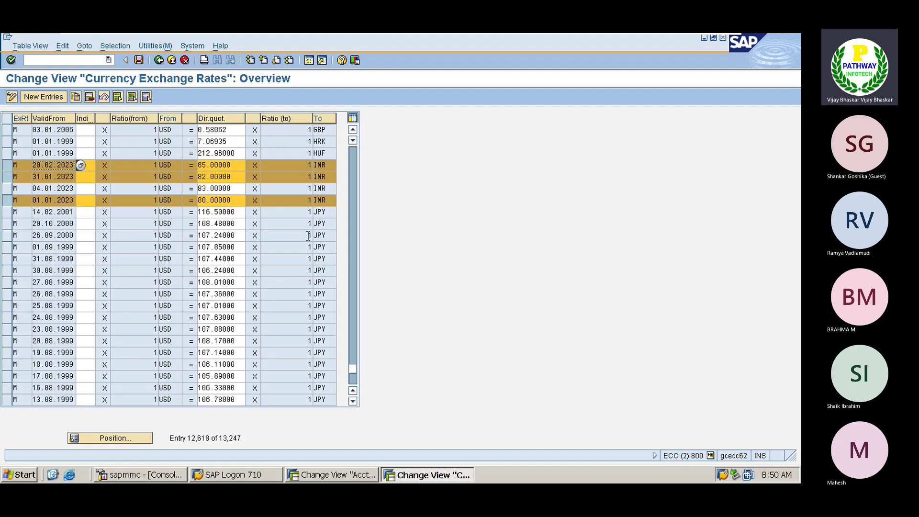
Switch to the account determination session and open the vendor invoice transaction F-43 there
{"action": "left_click", "coordinate": [329, 476]}
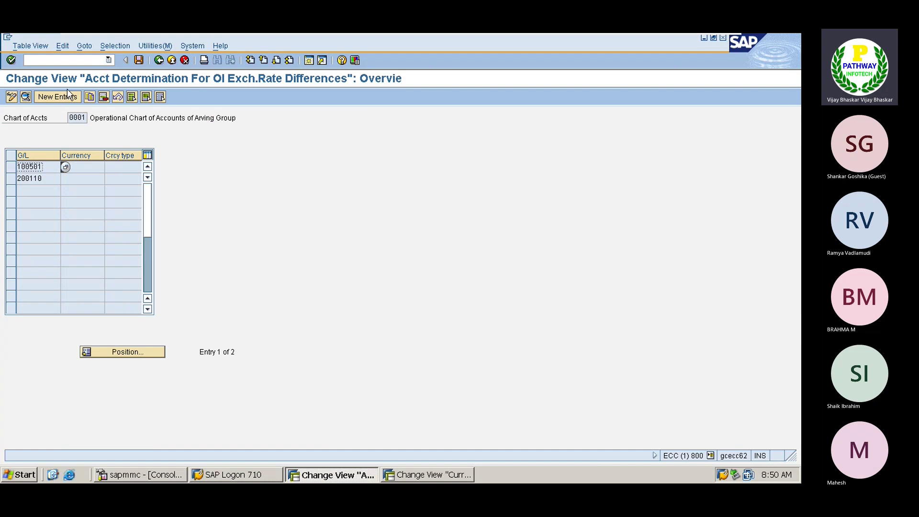
{"action": "left_click", "coordinate": [41, 59]}
{"action": "type", "text": "/nf"}
{"action": "type", "text": "-02"}
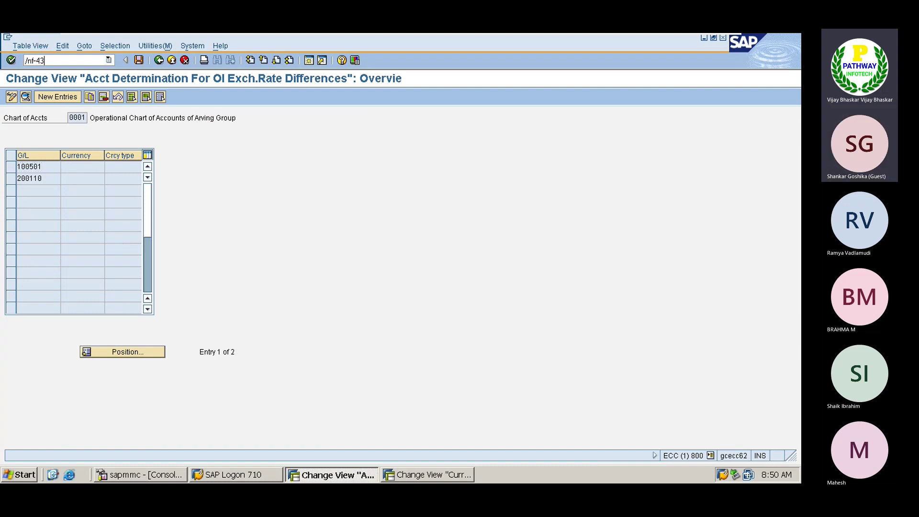
{"action": "key", "text": "Return"}
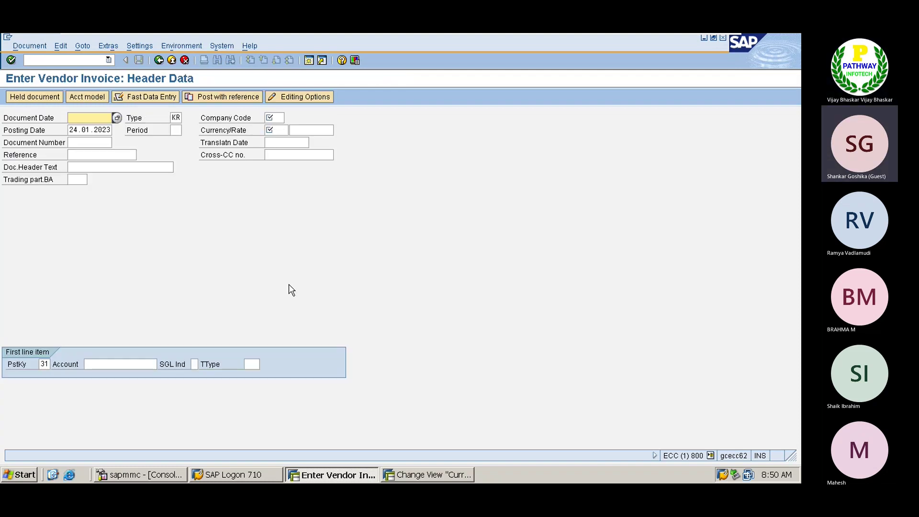
Check the dated USD to INR rates in the exchange rates session and return to the vendor invoice
{"action": "key", "text": "alt+Tab"}
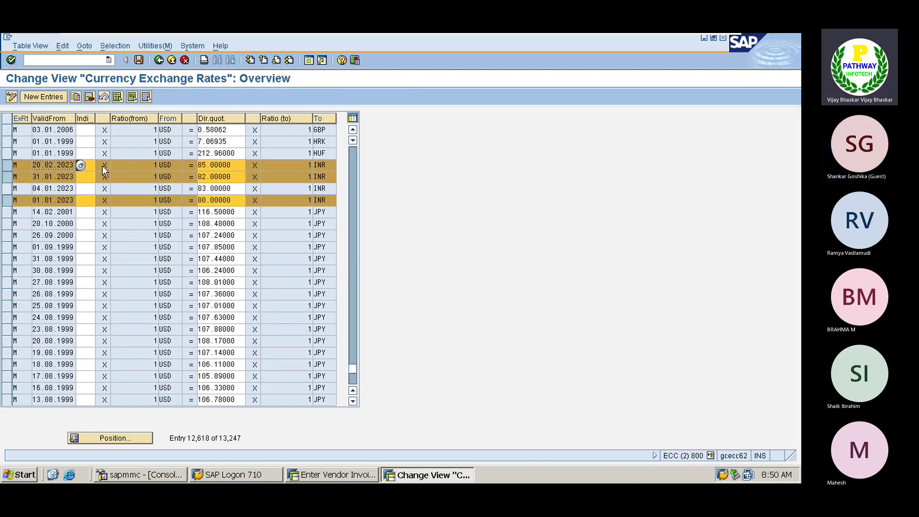
{"action": "left_click", "coordinate": [127, 166]}
{"action": "key", "text": "alt+Tab"}
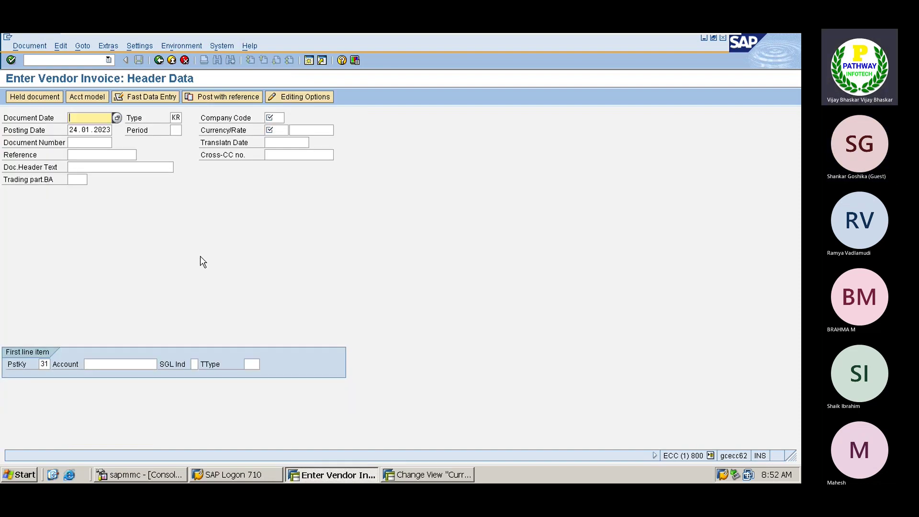
Set the vendor invoice's document date to 01.01.2023 and its company code to A001
{"action": "type", "text": "01"}
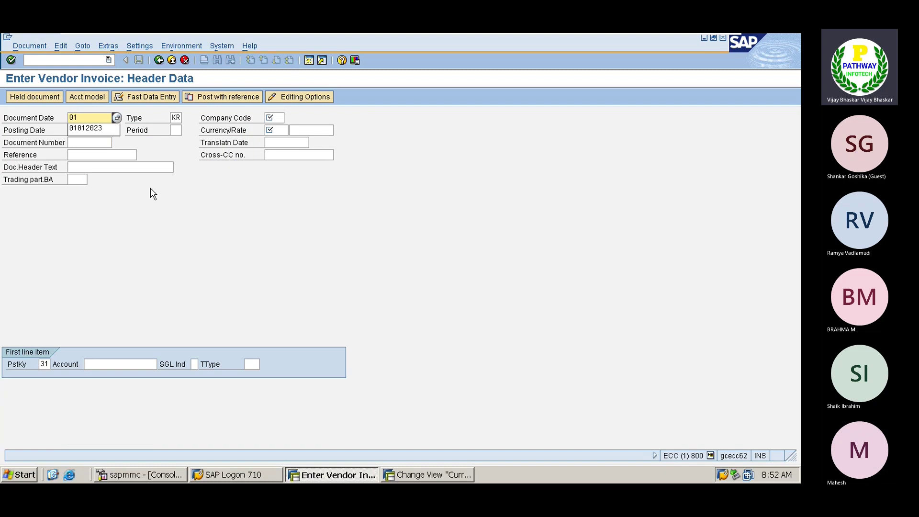
{"action": "type", "text": "01"}
{"action": "key", "text": "Down"}
{"action": "key", "text": "Return"}
{"action": "key", "text": "Tab"}
{"action": "key", "text": "Tab"}
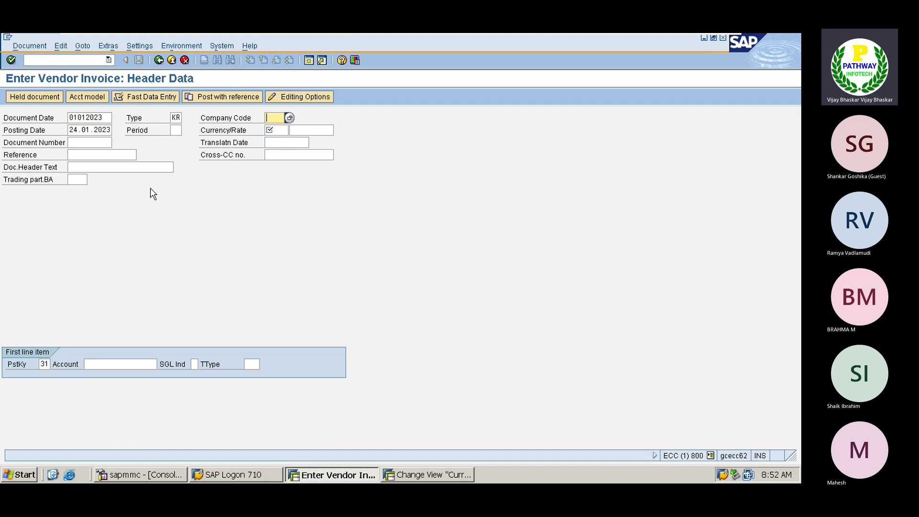
{"action": "type", "text": "A"}
{"action": "key", "text": "Down"}
{"action": "key", "text": "Return"}
{"action": "key", "text": "Tab"}
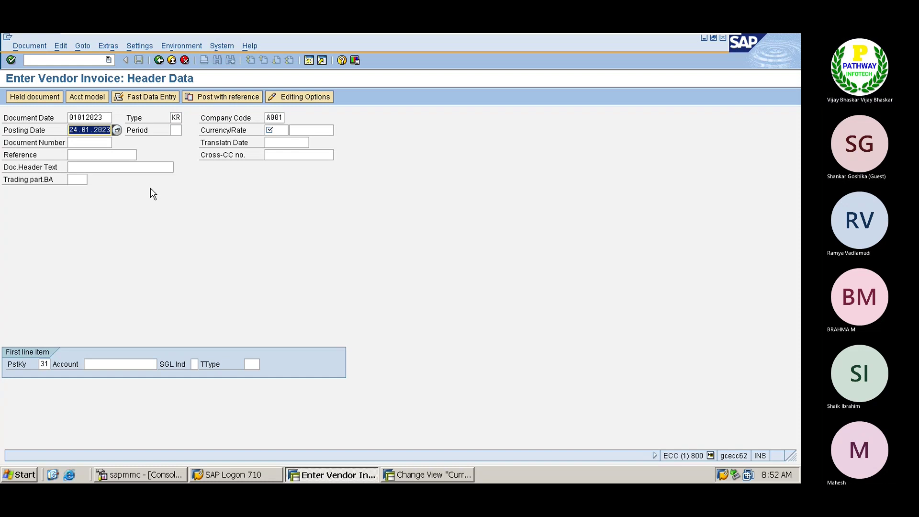
Set the vendor invoice's posting date to 01.01.2023 and its currency to USD
{"action": "type", "text": "01"}
{"action": "key", "text": "Down"}
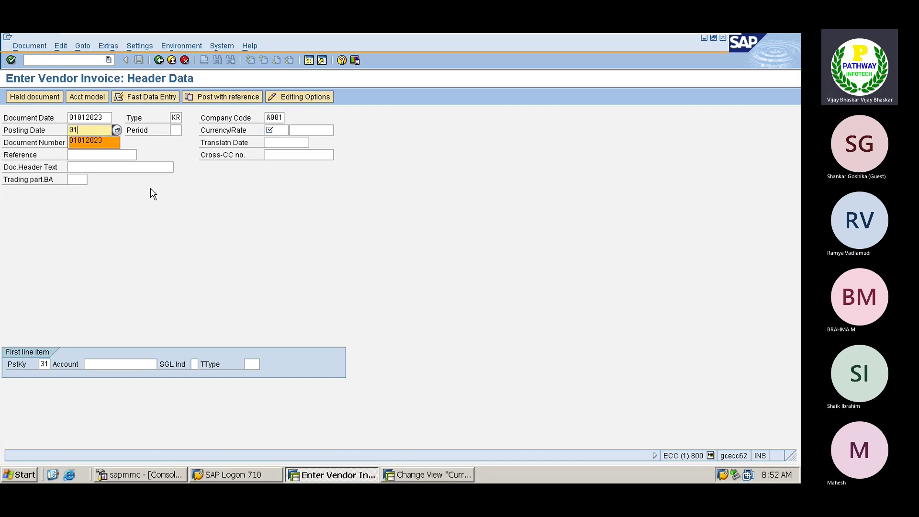
{"action": "key", "text": "Return"}
{"action": "key", "text": "Tab"}
{"action": "key", "text": "Tab"}
{"action": "type", "text": "usd"}
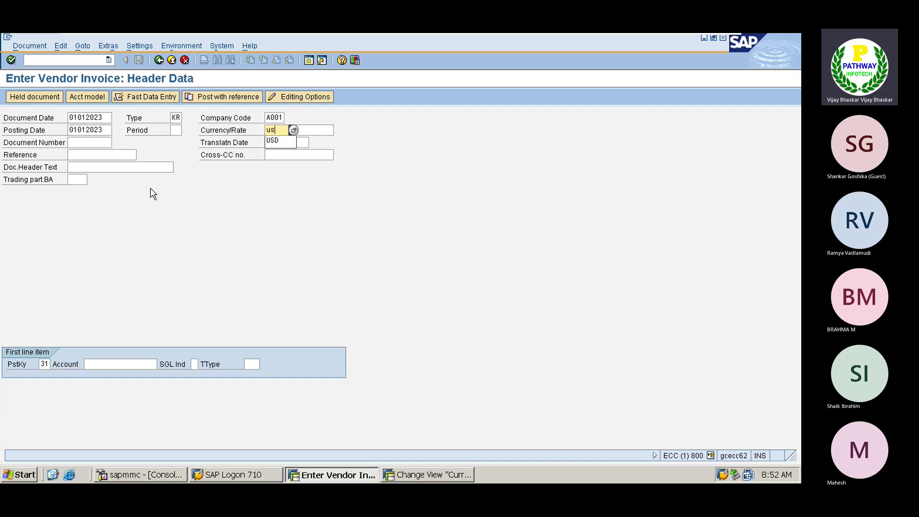
{"action": "key", "text": "Tab"}
{"action": "key", "text": "Tab"}
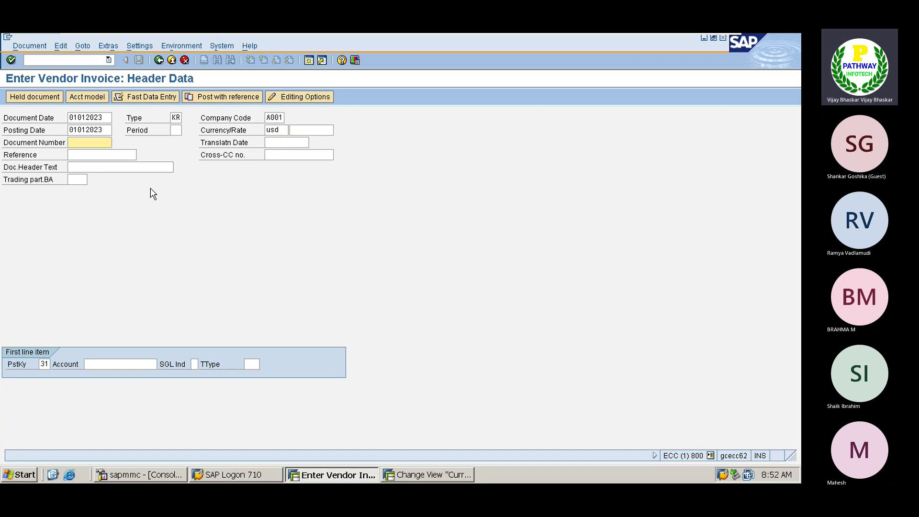
Look up vendor ASB Ltd for the first line item's account and proceed to the vendor item
{"action": "left_click", "coordinate": [102, 364]}
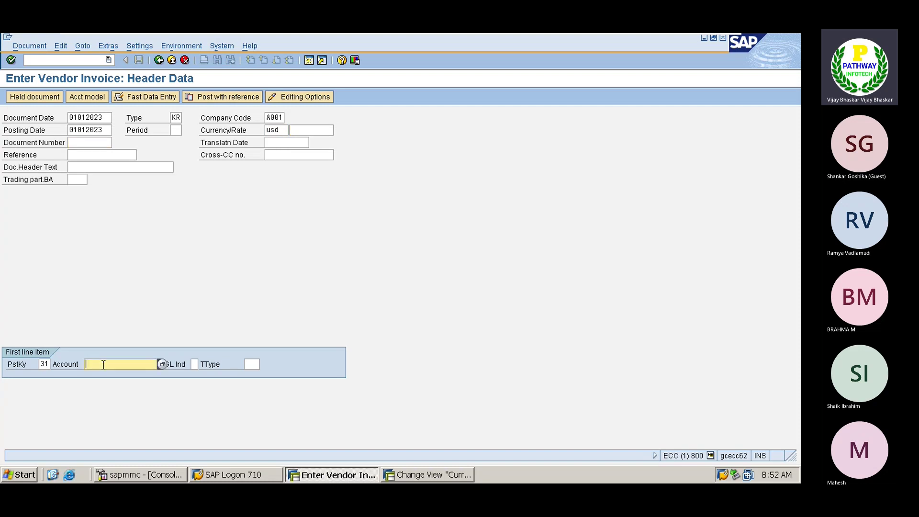
{"action": "left_click", "coordinate": [162, 364]}
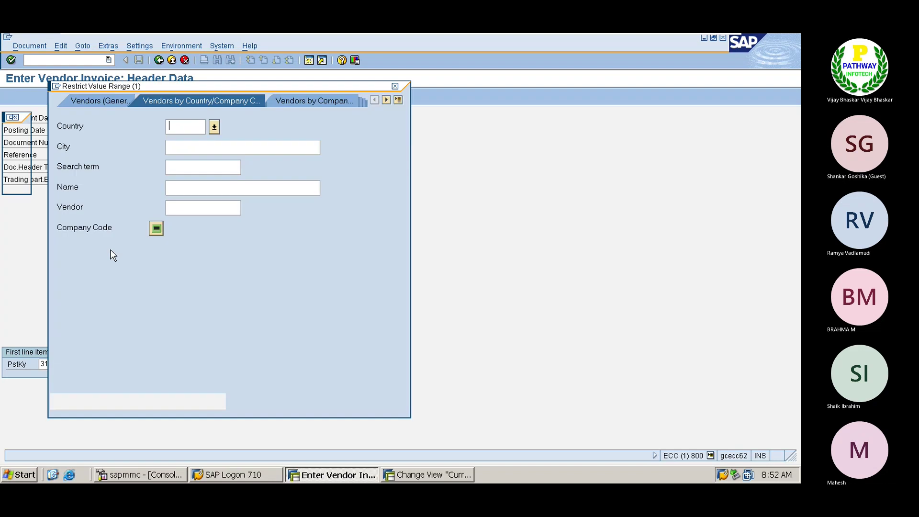
{"action": "key", "text": "Return"}
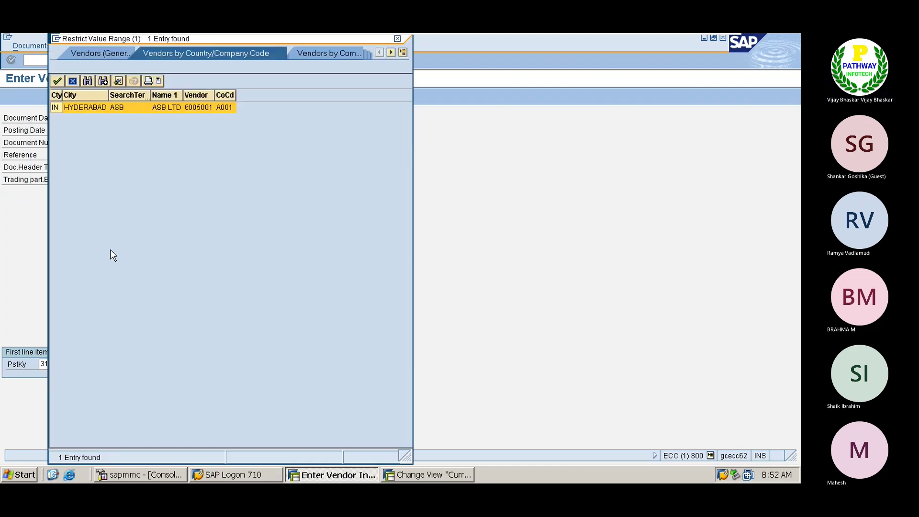
{"action": "key", "text": "Return"}
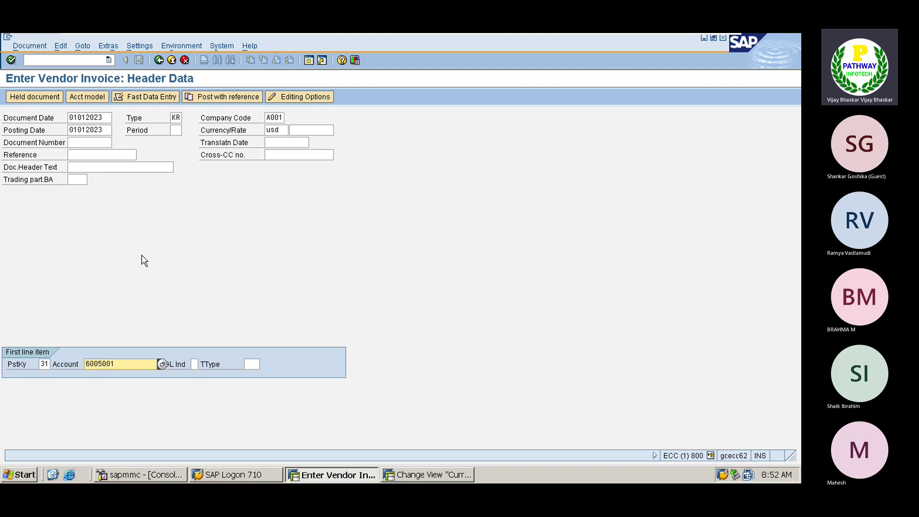
{"action": "key", "text": "Return"}
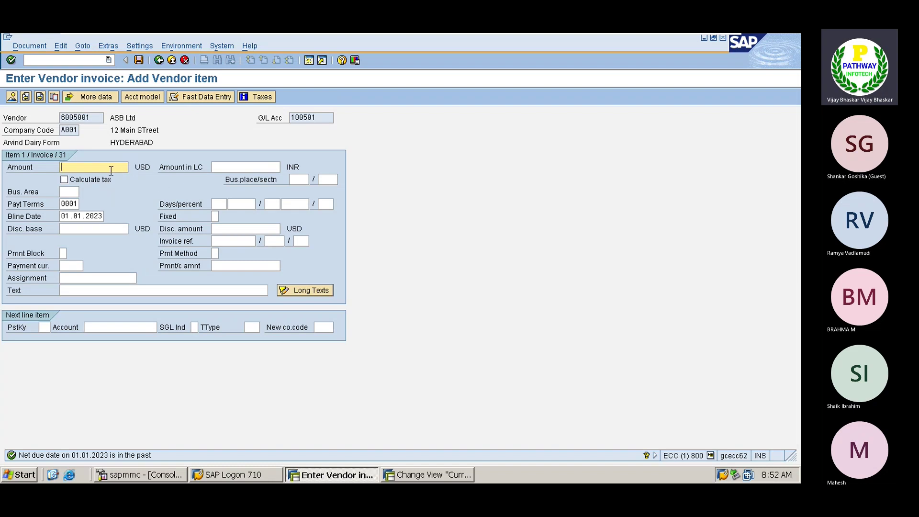
Enter an amount of 1000 USD for the vendor item, leaving the local currency amount empty
{"action": "type", "text": "1000"}
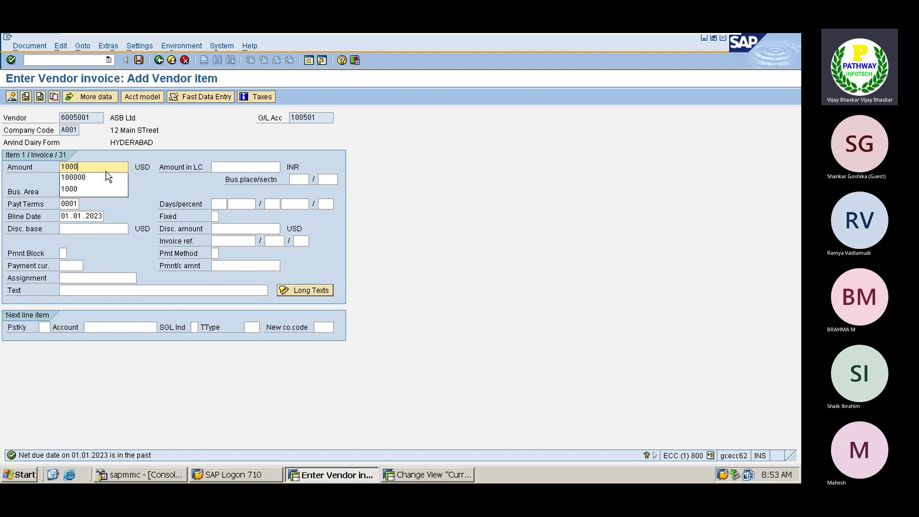
{"action": "key", "text": "Tab"}
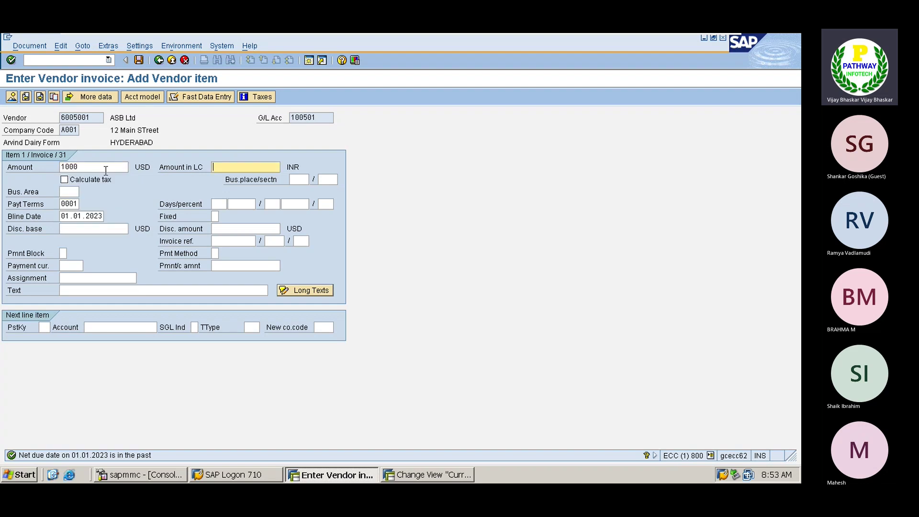
{"action": "key", "text": "Tab"}
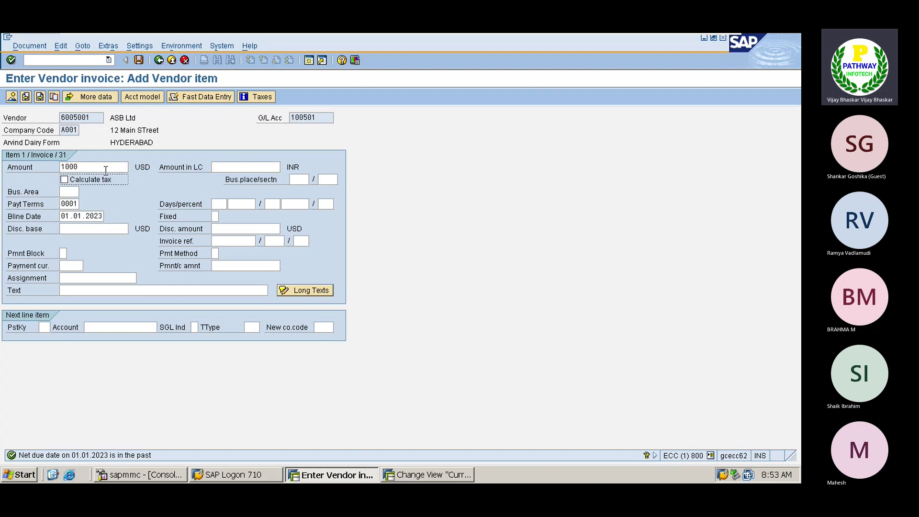
Look up the vendor item's payment terms, choose ZR03 (within 45 days due net), and confirm the change
{"action": "left_click", "coordinate": [76, 204]}
{"action": "key", "text": "BackSpace"}
{"action": "key", "text": "BackSpace"}
{"action": "key", "text": "BackSpace"}
{"action": "key", "text": "BackSpace"}
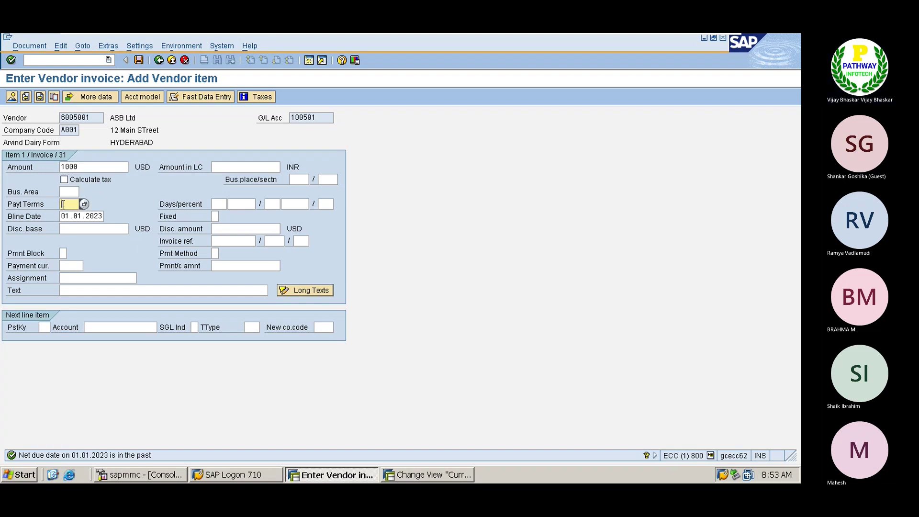
{"action": "left_click", "coordinate": [84, 204]}
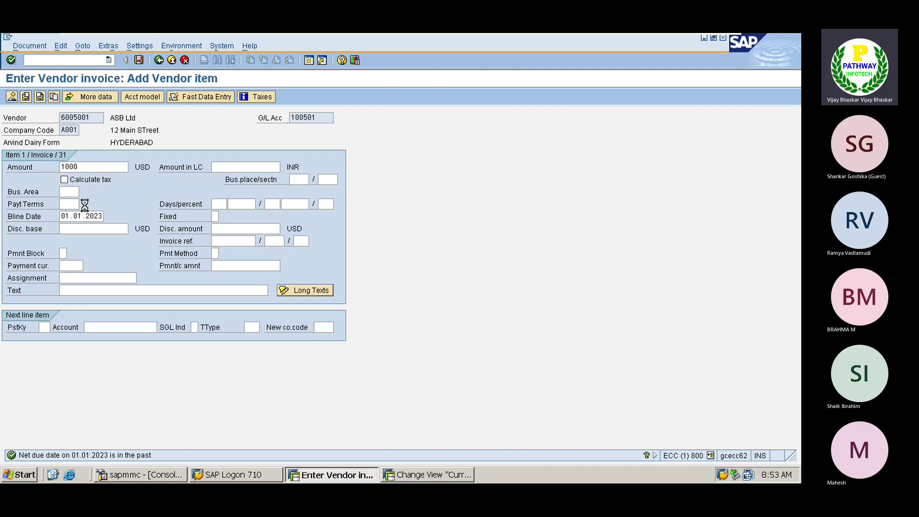
{"action": "left_click", "coordinate": [381, 368]}
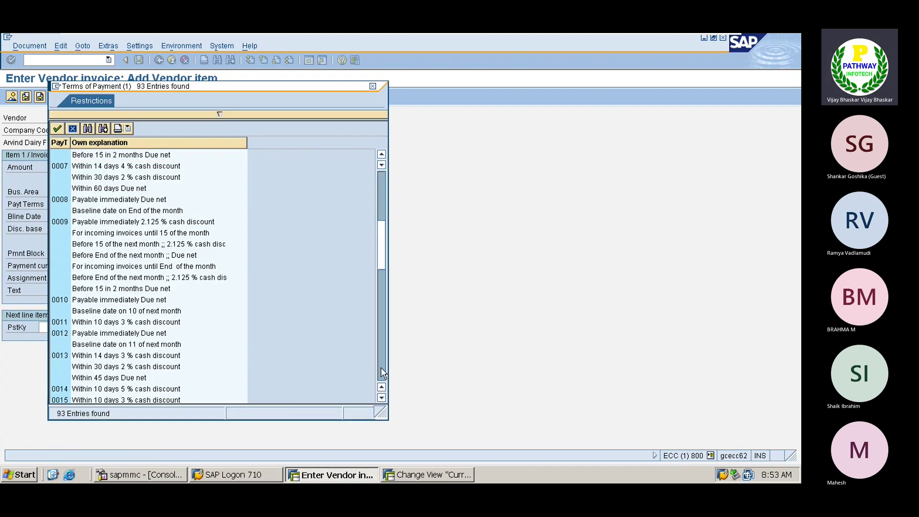
{"action": "left_click", "coordinate": [381, 367]}
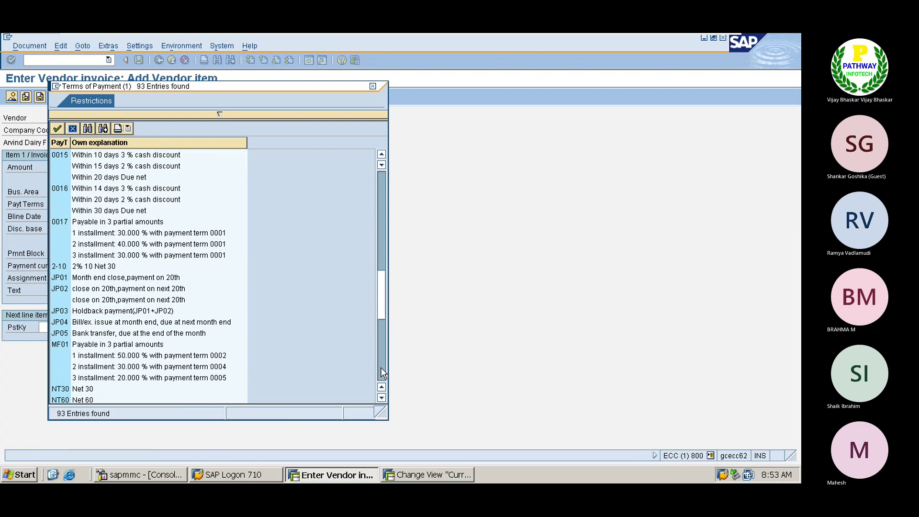
{"action": "left_click", "coordinate": [381, 397]}
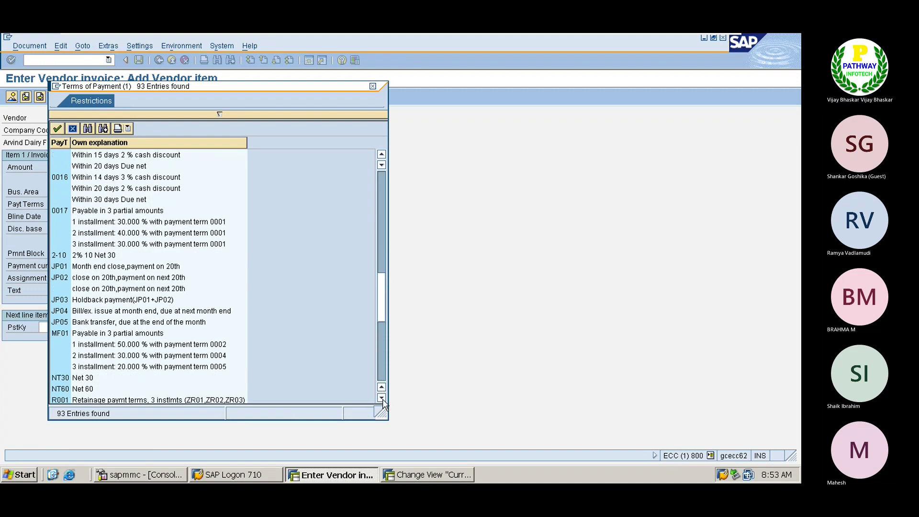
{"action": "left_click", "coordinate": [381, 398]}
{"action": "left_click", "coordinate": [381, 398]}
{"action": "left_click", "coordinate": [381, 398]}
{"action": "left_click", "coordinate": [381, 398]}
{"action": "left_click", "coordinate": [382, 399]}
{"action": "left_click", "coordinate": [383, 398]}
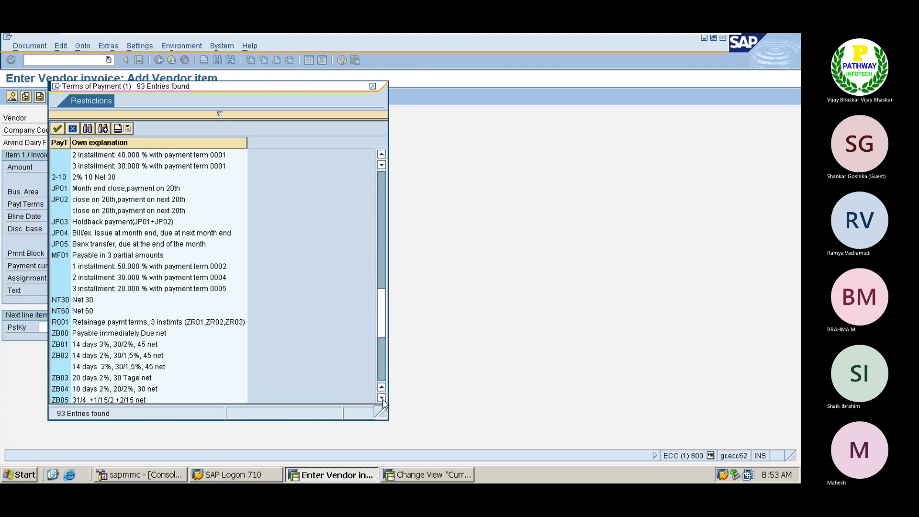
{"action": "left_click", "coordinate": [383, 398]}
{"action": "left_click", "coordinate": [382, 398]}
{"action": "left_click", "coordinate": [383, 398]}
{"action": "left_click", "coordinate": [383, 398]}
{"action": "left_click", "coordinate": [382, 398]}
{"action": "left_click", "coordinate": [383, 398]}
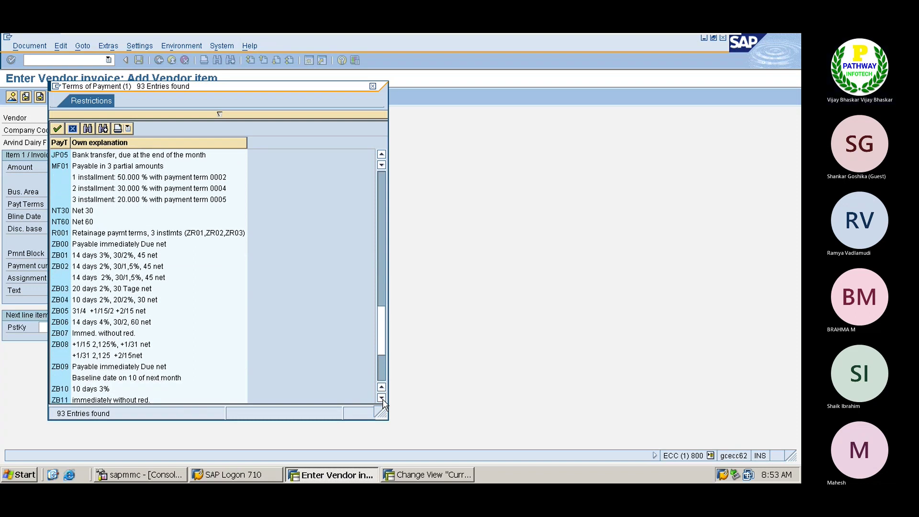
{"action": "left_click", "coordinate": [383, 398]}
{"action": "left_click", "coordinate": [382, 398]}
{"action": "left_click", "coordinate": [383, 398]}
{"action": "left_click", "coordinate": [383, 398]}
{"action": "left_click", "coordinate": [382, 398]}
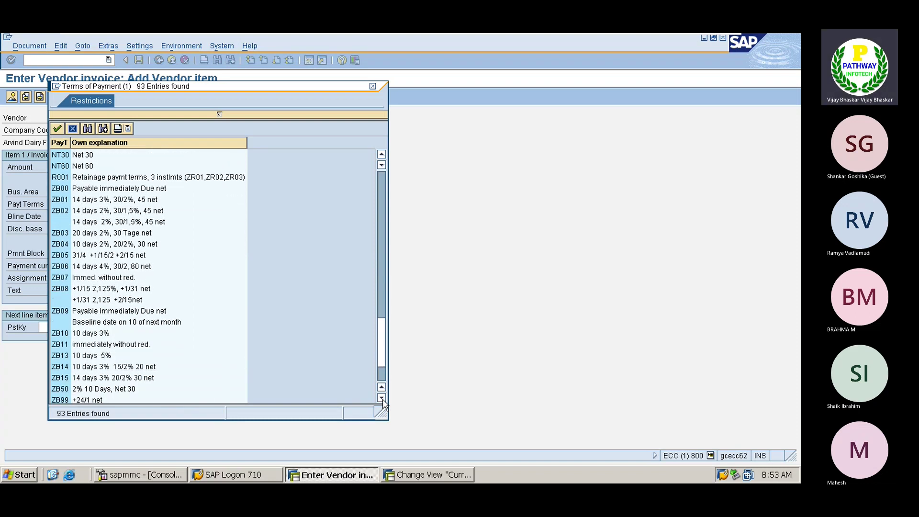
{"action": "left_click", "coordinate": [382, 398]}
{"action": "left_click", "coordinate": [383, 398]}
{"action": "left_click", "coordinate": [383, 398]}
{"action": "left_click", "coordinate": [382, 398]}
{"action": "left_click", "coordinate": [383, 398]}
{"action": "left_click", "coordinate": [383, 399]}
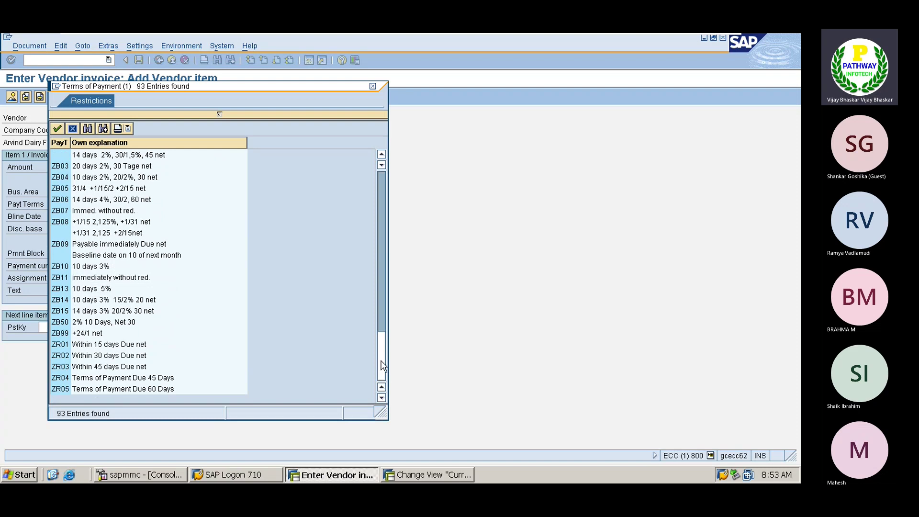
{"action": "double_click", "coordinate": [65, 366]}
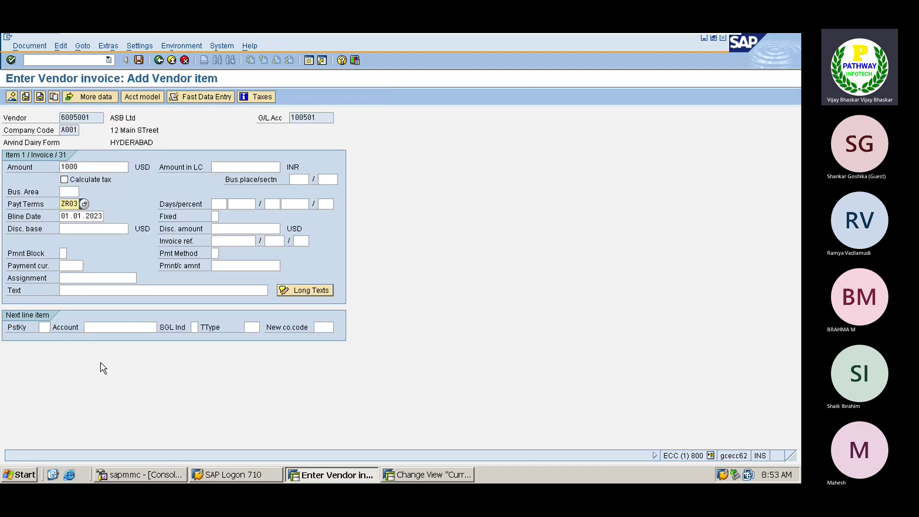
{"action": "key", "text": "Return"}
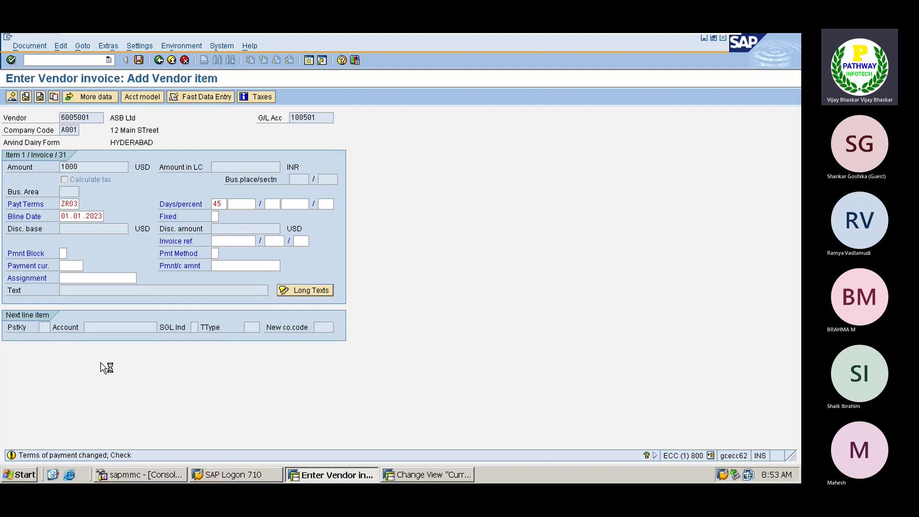
Set the next line item's posting key to 40 and choose the Purchase Account as its account
{"action": "left_click", "coordinate": [44, 329]}
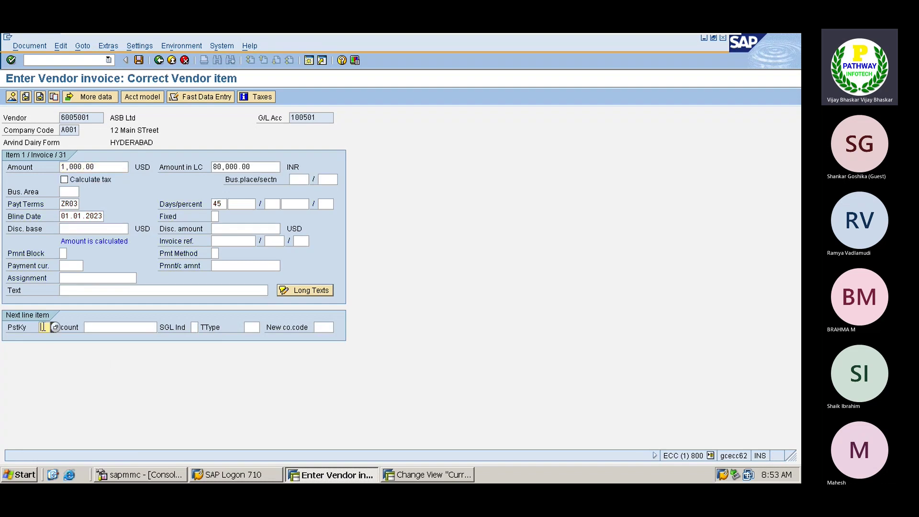
{"action": "key", "text": "Down"}
{"action": "key", "text": "Down"}
{"action": "key", "text": "Down"}
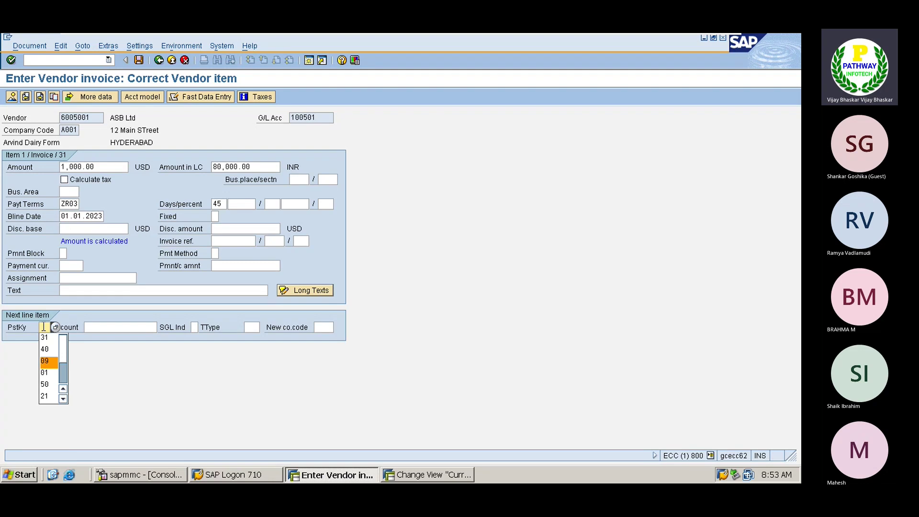
{"action": "key", "text": "Up"}
{"action": "key", "text": "Return"}
{"action": "left_click", "coordinate": [155, 327]}
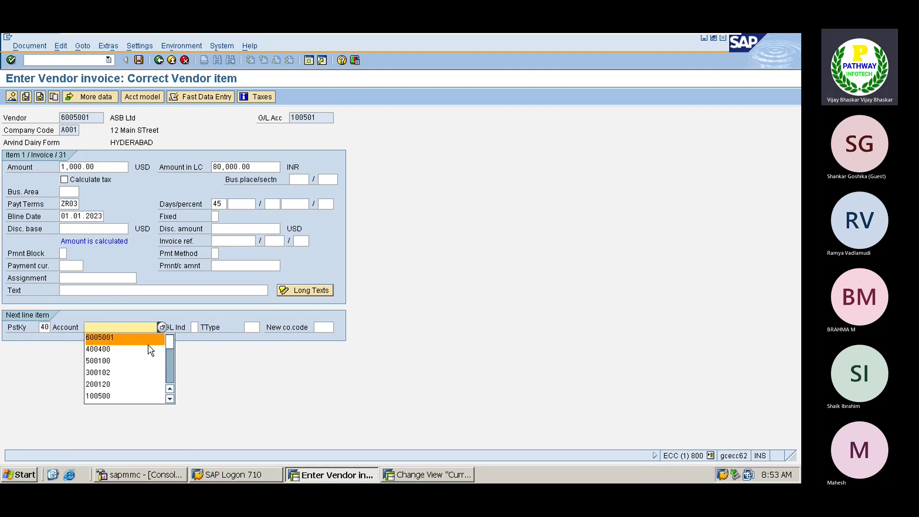
{"action": "left_click", "coordinate": [113, 382]}
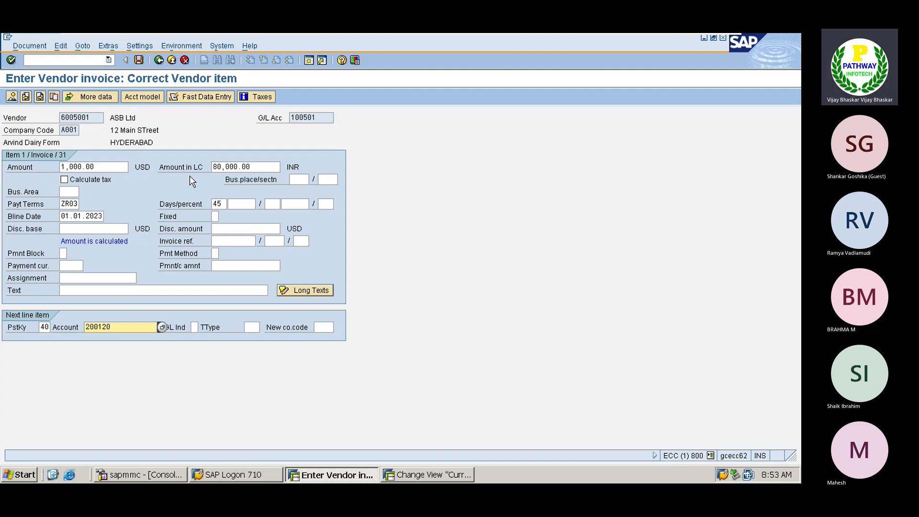
Compare the vendor item's USD amount with its local currency amount in INR
{"action": "left_click", "coordinate": [99, 166]}
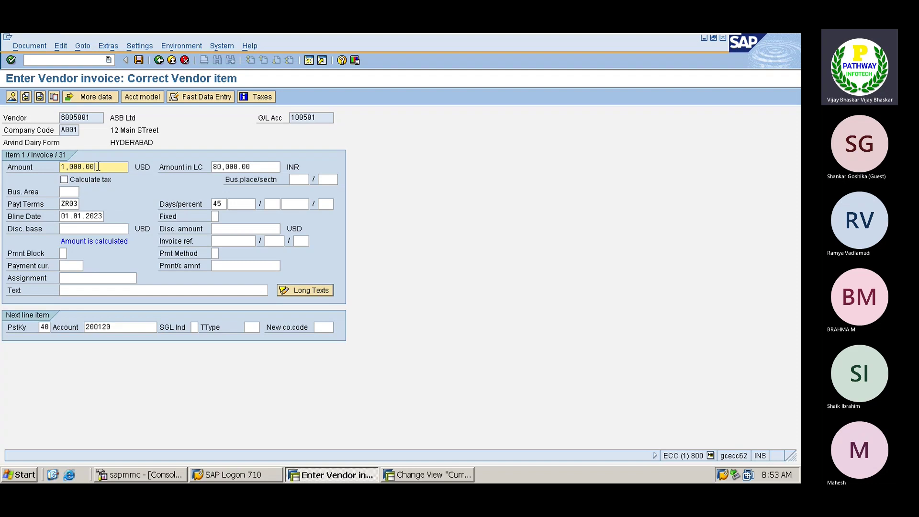
{"action": "left_click", "coordinate": [143, 166]}
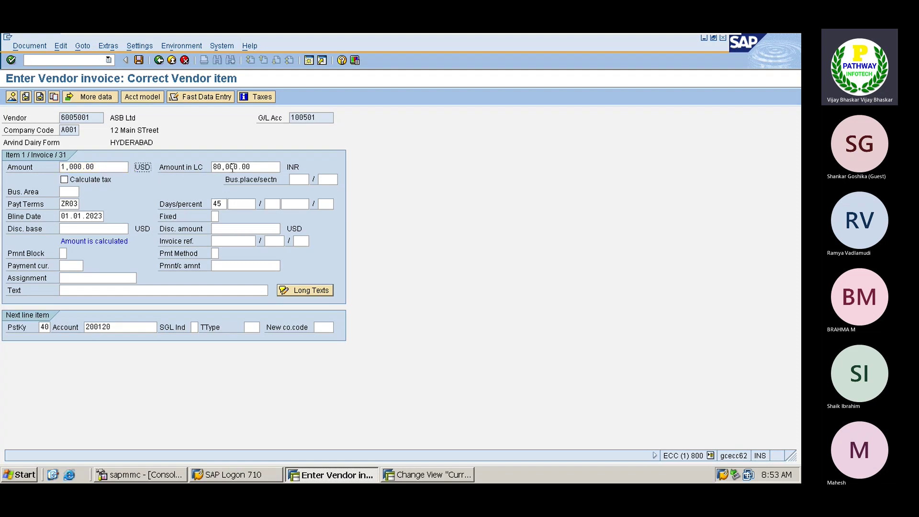
{"action": "left_click_drag", "start_coordinate": [262, 166], "coordinate": [212, 166]}
{"action": "left_click", "coordinate": [213, 167]}
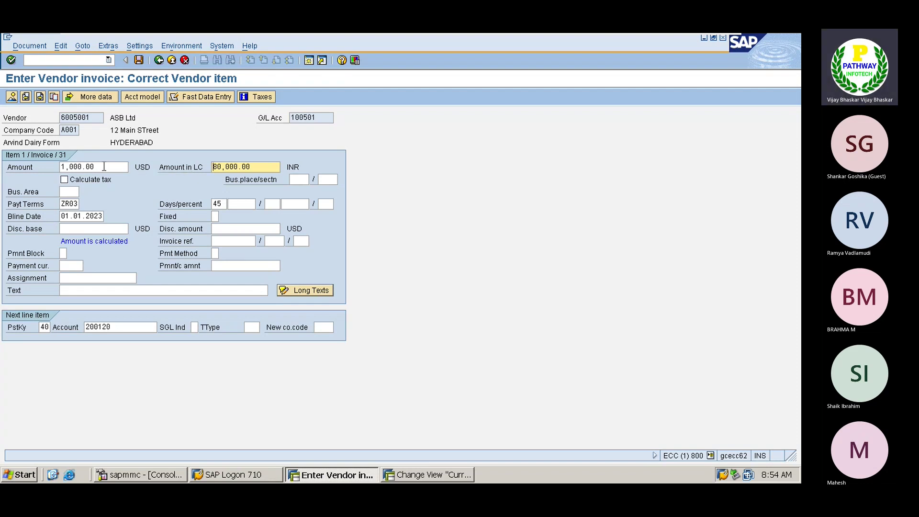
{"action": "left_click_drag", "start_coordinate": [104, 166], "coordinate": [56, 166]}
{"action": "left_click", "coordinate": [68, 170]}
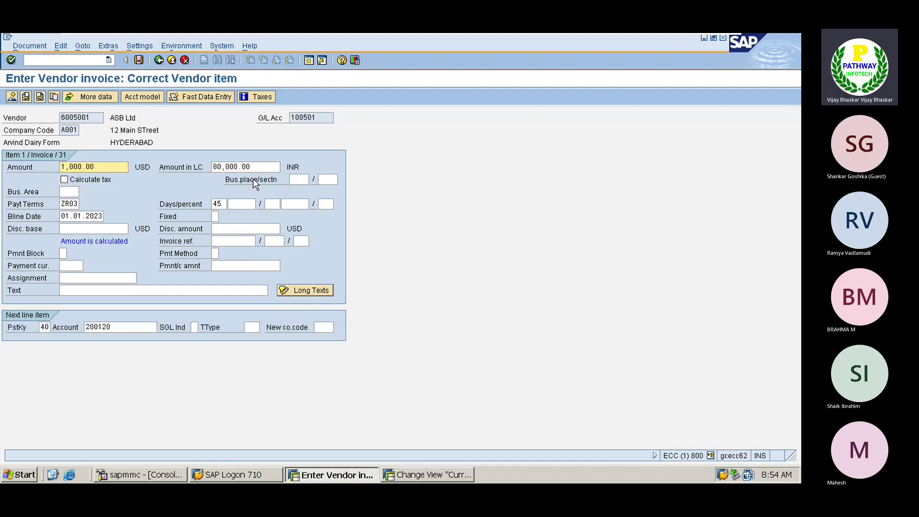
{"action": "left_click_drag", "start_coordinate": [253, 166], "coordinate": [212, 166]}
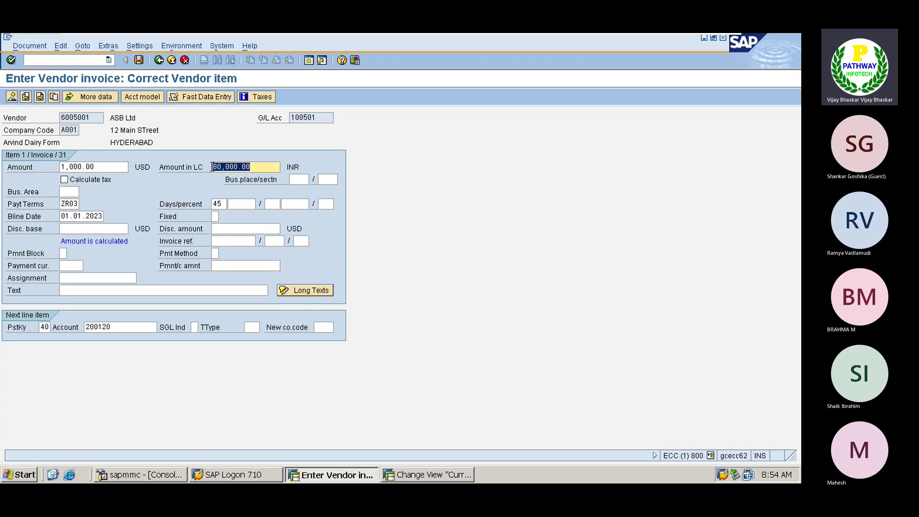
{"action": "left_click", "coordinate": [211, 167]}
Proceed to the Purchase Account debit item, enter * as its amount and + as its text, and confirm
{"action": "left_click", "coordinate": [36, 44]}
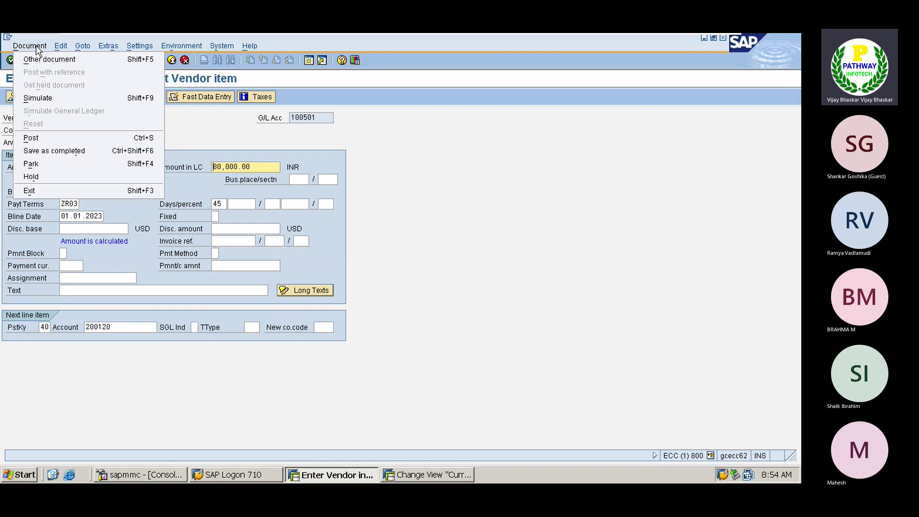
{"action": "left_click", "coordinate": [42, 95]}
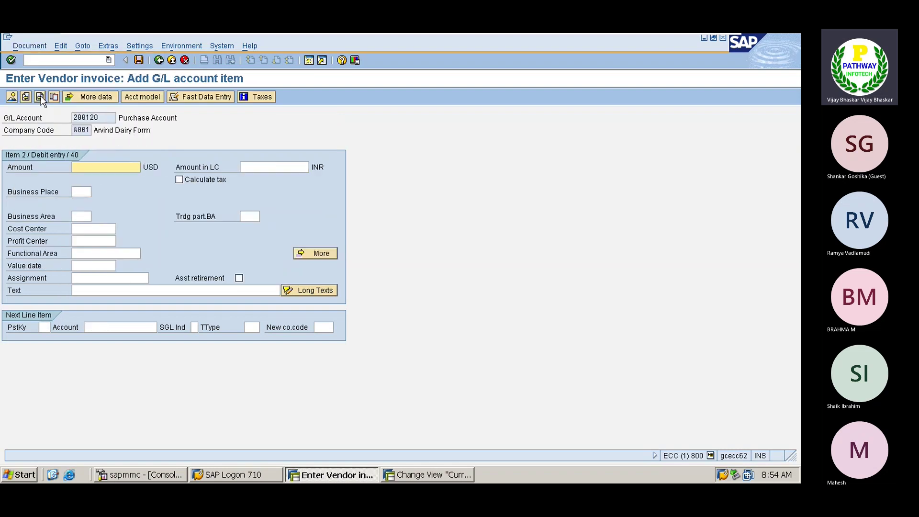
{"action": "type", "text": "*"}
{"action": "key", "text": "Down"}
{"action": "key", "text": "Down"}
{"action": "key", "text": "Down"}
{"action": "key", "text": "Down"}
{"action": "key", "text": "Down"}
{"action": "key", "text": "Down"}
{"action": "key", "text": "Down"}
{"action": "key", "text": "Down"}
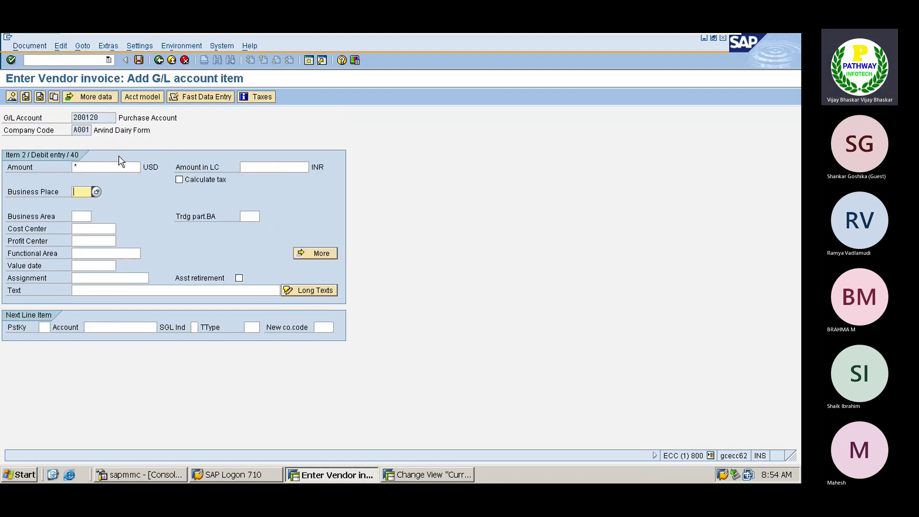
{"action": "type", "text": "+"}
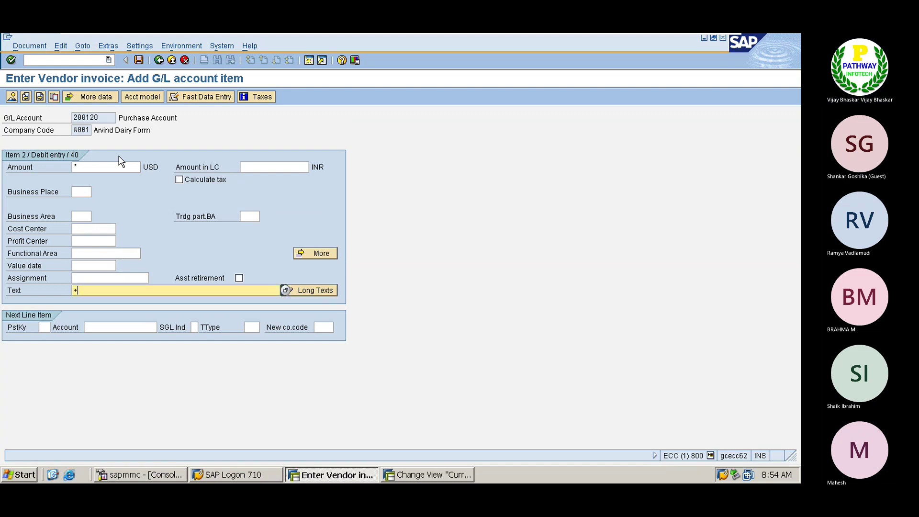
{"action": "key", "text": "Return"}
{"action": "key", "text": "Return"}
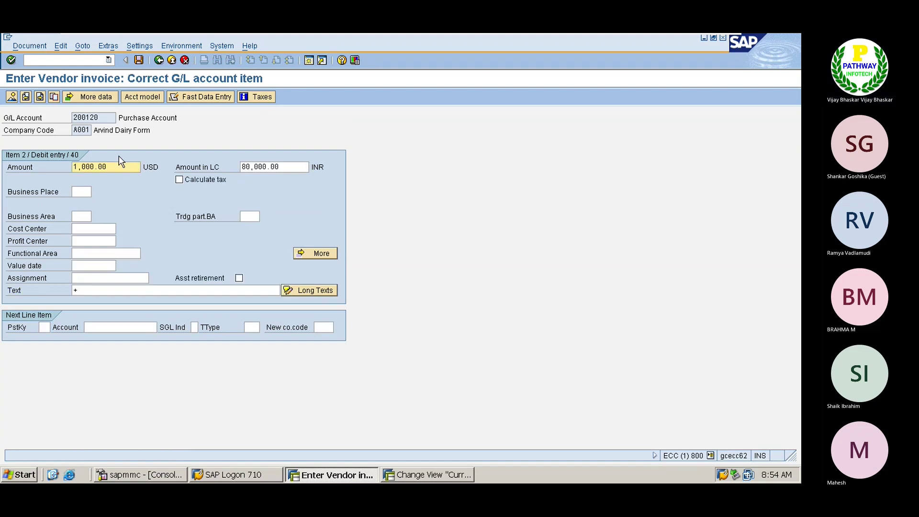
Replace the Purchase Account item's text with "Tesring" and simulate the vendor invoice
{"action": "left_click", "coordinate": [39, 44]}
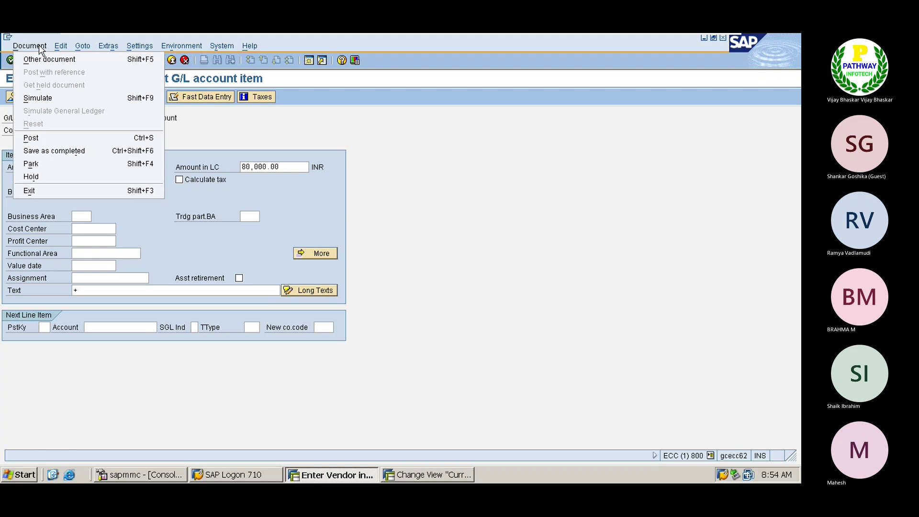
{"action": "left_click", "coordinate": [105, 291]}
{"action": "key", "text": "BackSpace"}
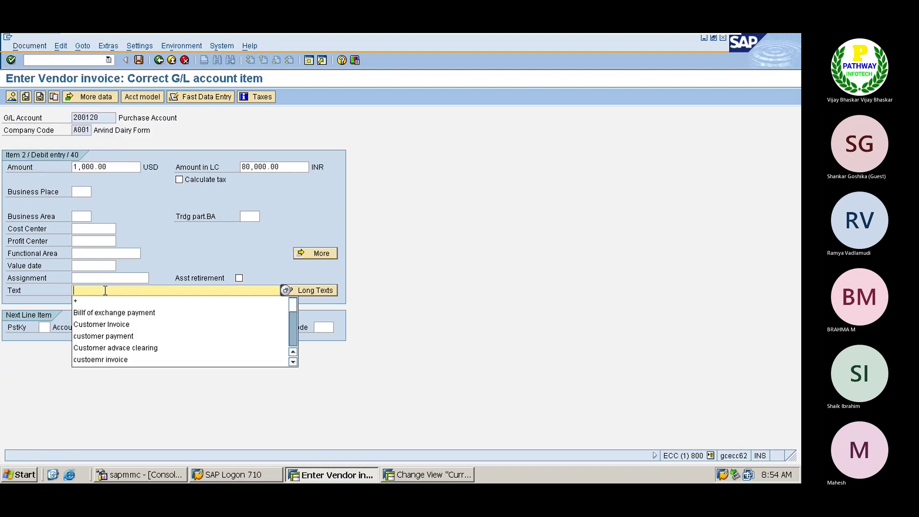
{"action": "type", "text": "Tesring"}
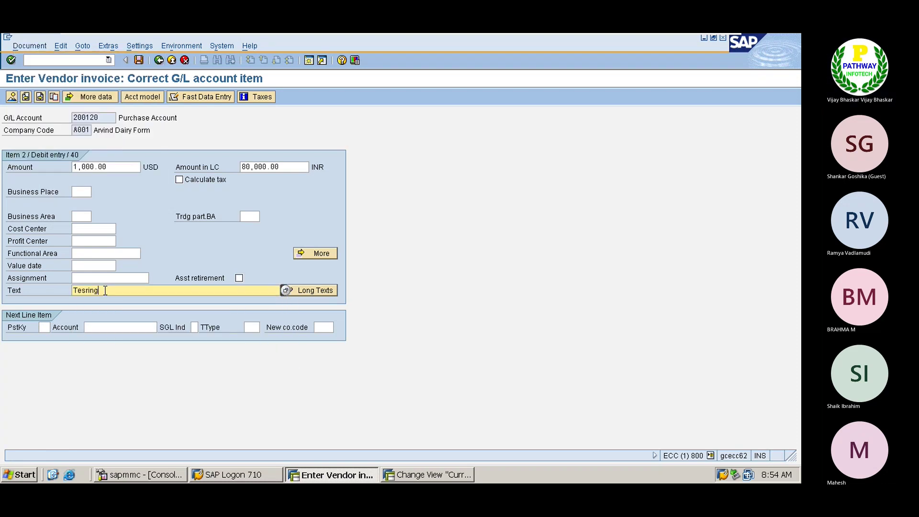
{"action": "key", "text": "Return"}
{"action": "left_click", "coordinate": [30, 46]}
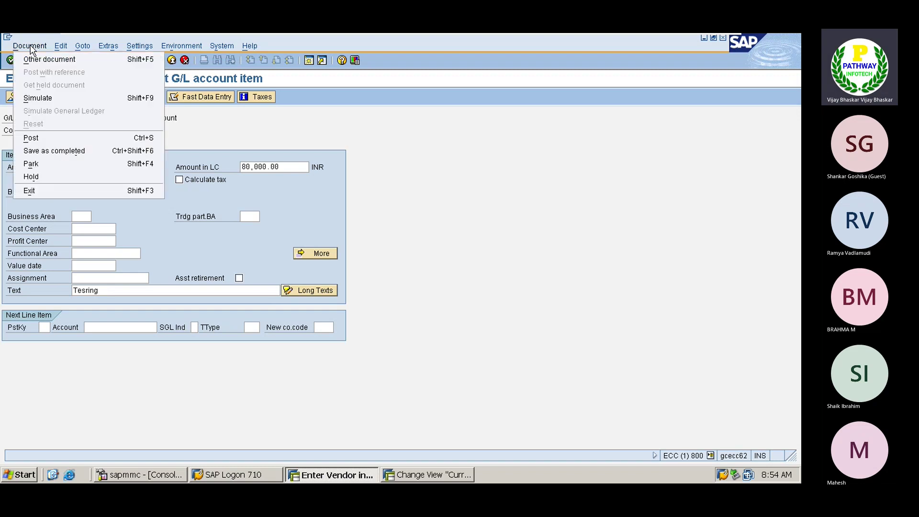
{"action": "left_click", "coordinate": [33, 97]}
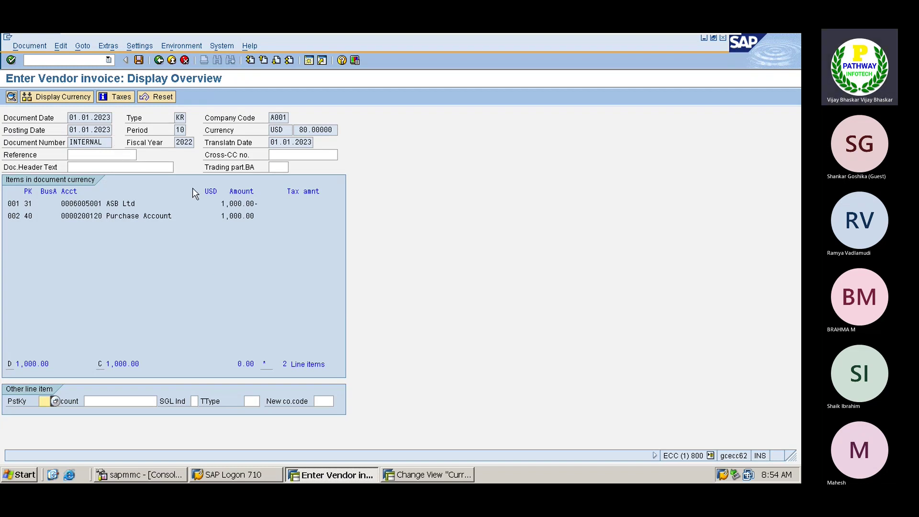
Review the simulated ASB Ltd vendor item, return to the overview, and toggle the display currency
{"action": "double_click", "coordinate": [110, 203]}
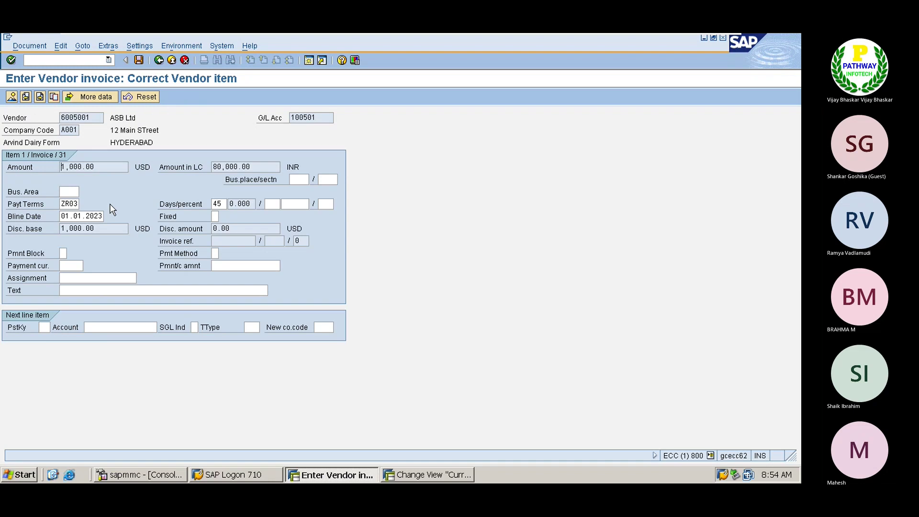
{"action": "left_click", "coordinate": [11, 97]}
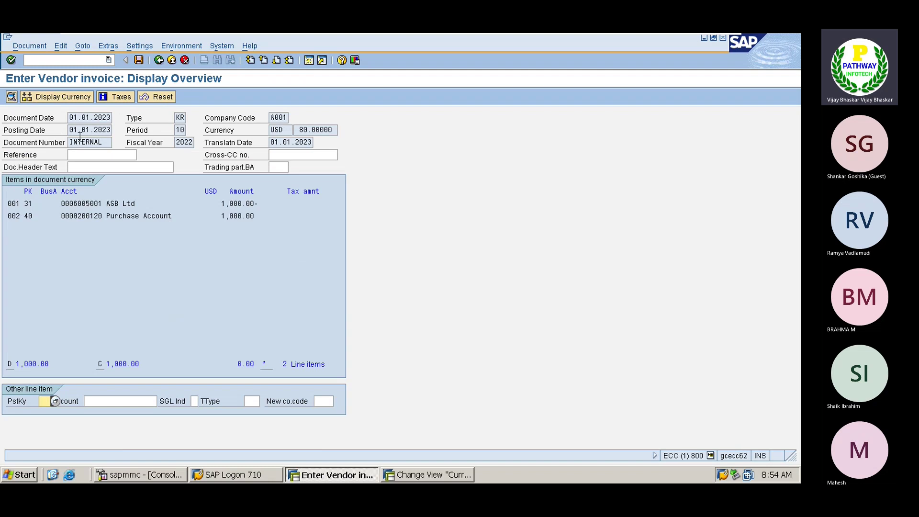
{"action": "left_click", "coordinate": [62, 97]}
{"action": "left_click", "coordinate": [61, 97]}
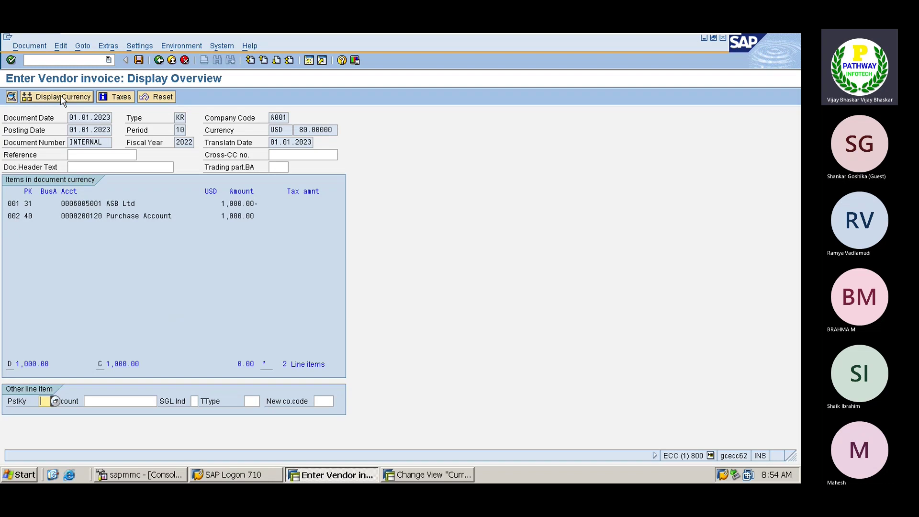
Post the simulated USD vendor invoice
{"action": "left_click", "coordinate": [138, 61]}
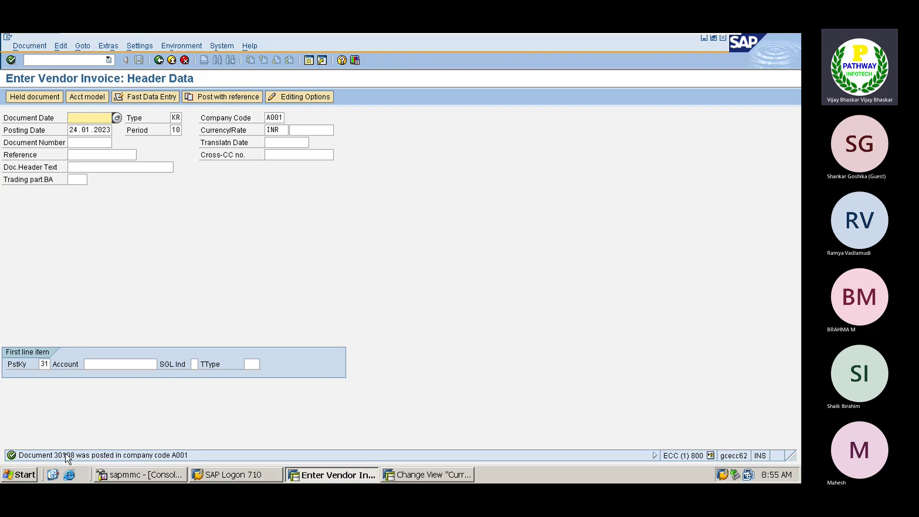
Display the just-posted vendor invoice and examine its header exchange rate and the ASB Ltd line item
{"action": "left_click", "coordinate": [33, 45]}
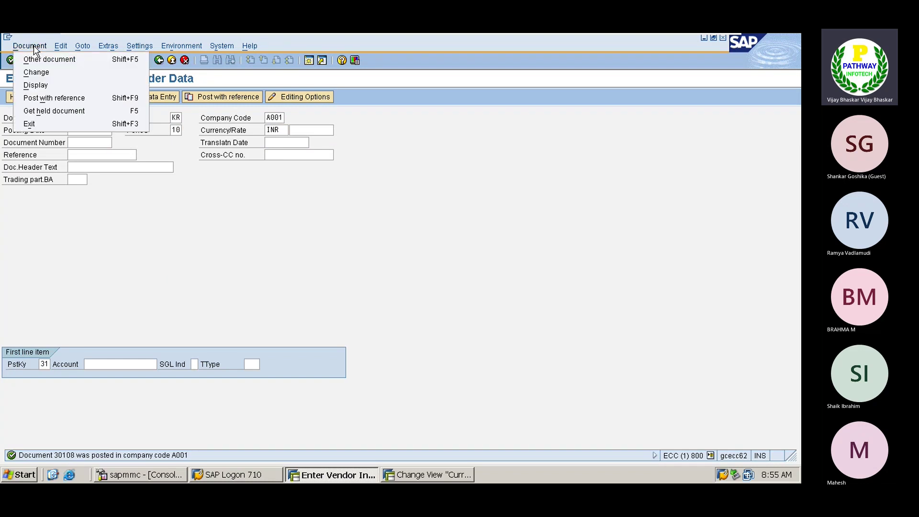
{"action": "left_click", "coordinate": [36, 85]}
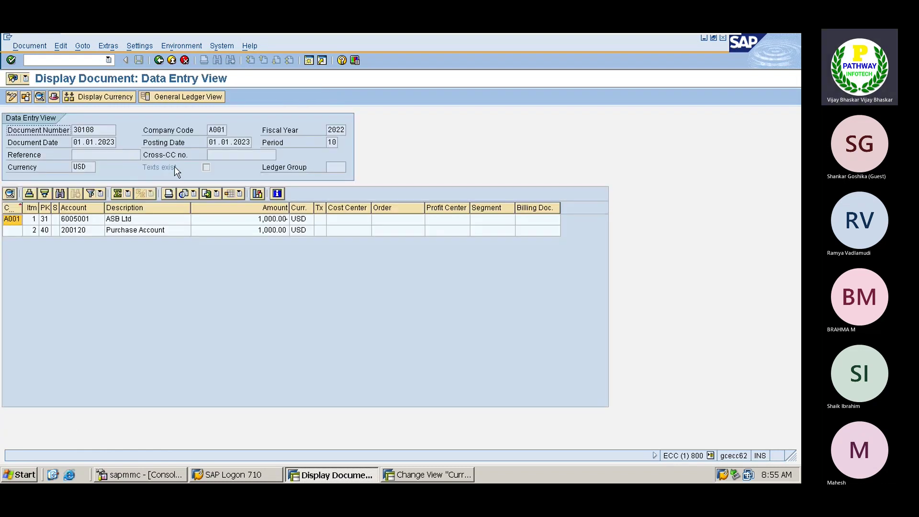
{"action": "left_click", "coordinate": [53, 96]}
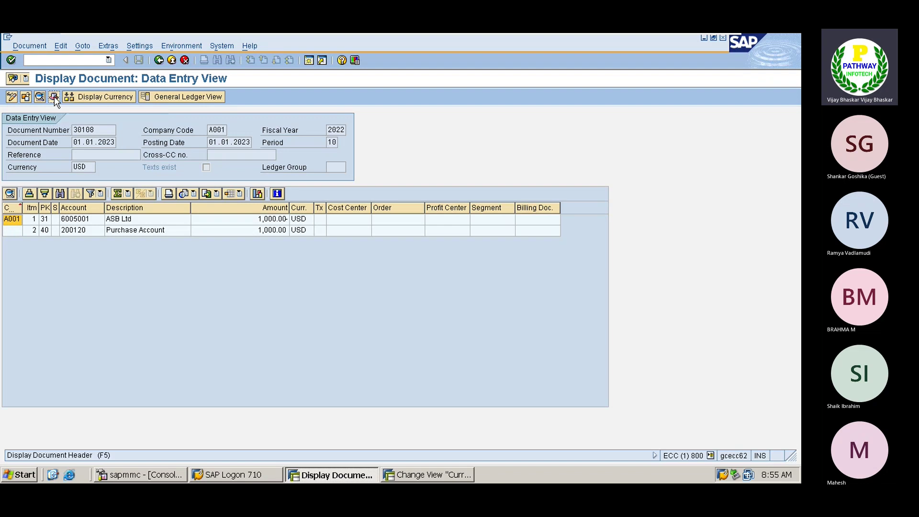
{"action": "left_click_drag", "start_coordinate": [137, 154], "coordinate": [404, 94]}
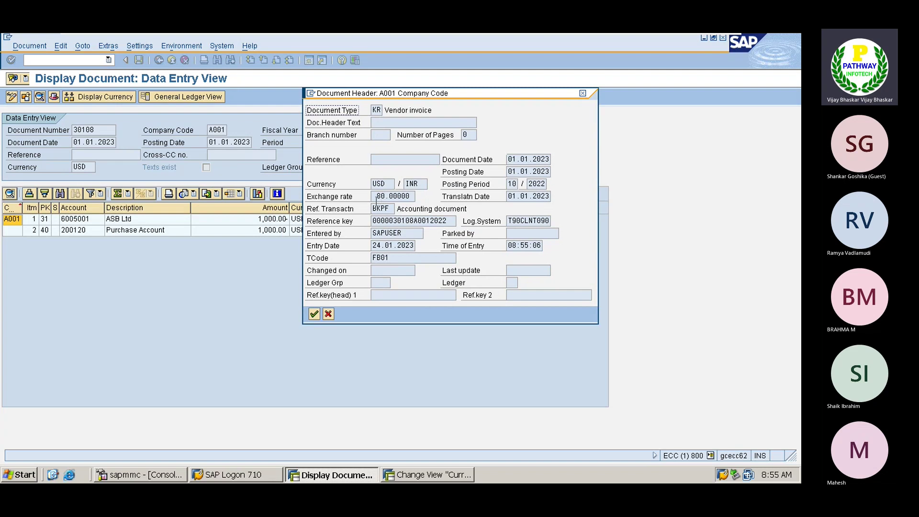
{"action": "left_click", "coordinate": [410, 196]}
{"action": "left_click", "coordinate": [582, 94]}
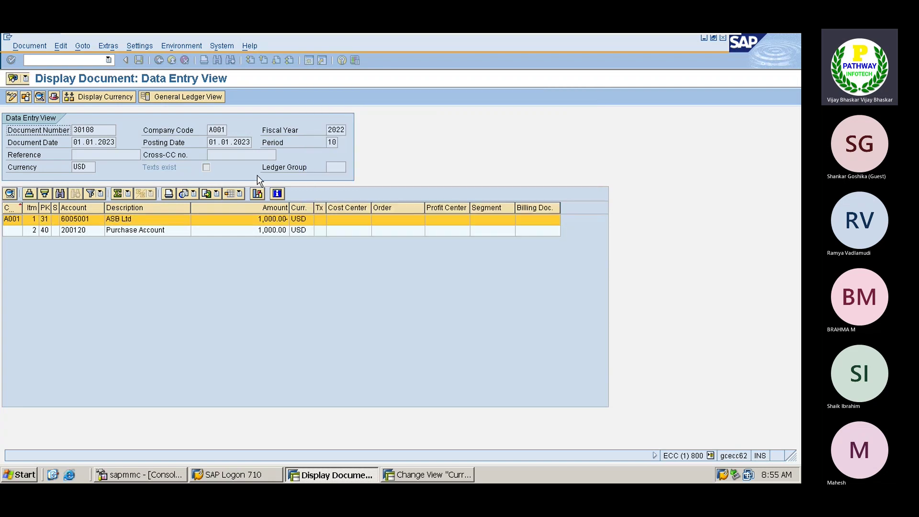
{"action": "double_click", "coordinate": [122, 222]}
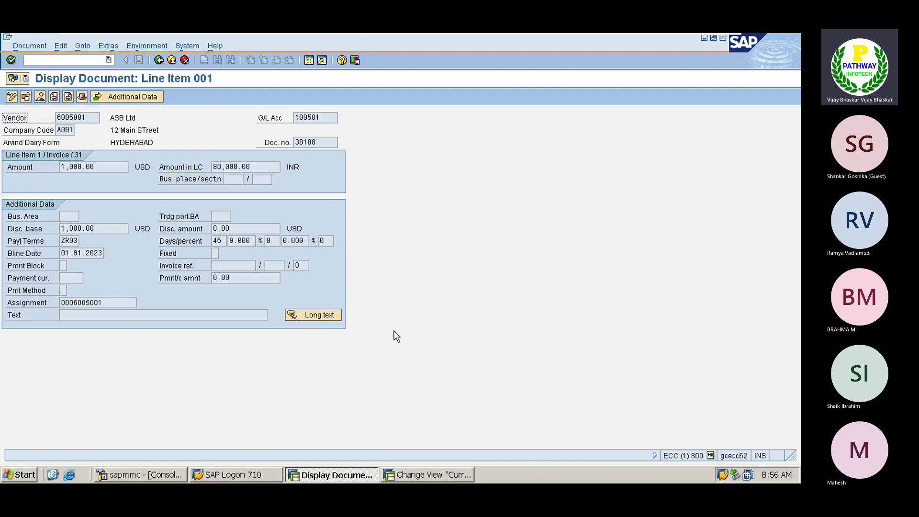
In the currency exchange rates session, deselect the USD to INR rates dated 20.02.2023 and 31.01.2023
{"action": "left_click", "coordinate": [421, 474]}
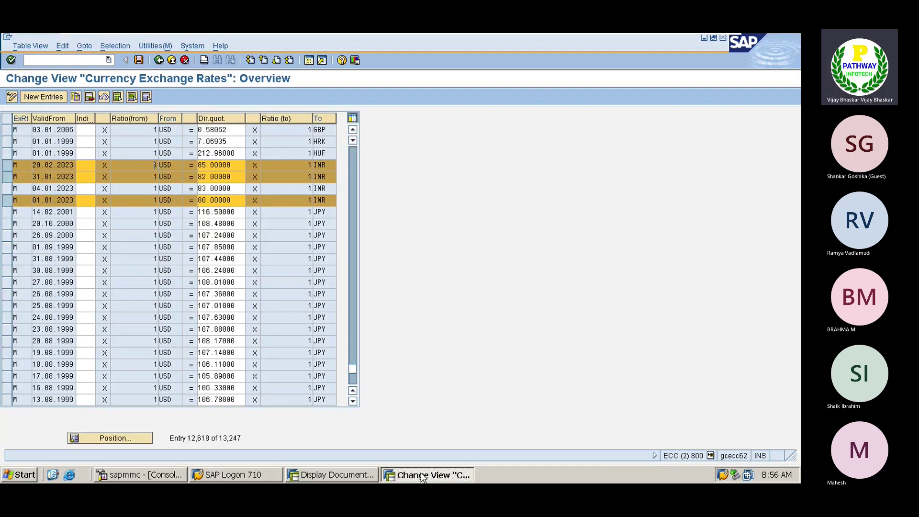
{"action": "left_click", "coordinate": [7, 165]}
{"action": "left_click", "coordinate": [7, 177]}
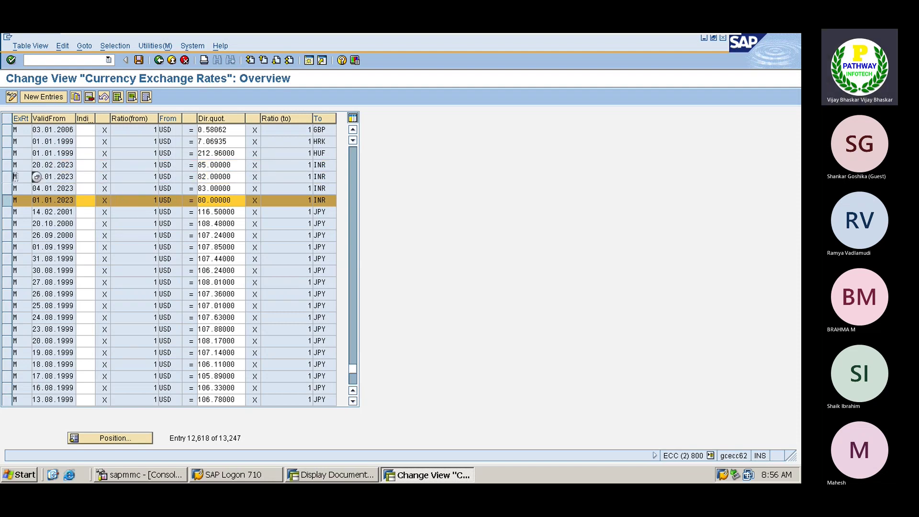
Create a new SAP session and expand Accounting, Financial Accounting, General Ledger in the SAP menu
{"action": "left_click", "coordinate": [308, 60]}
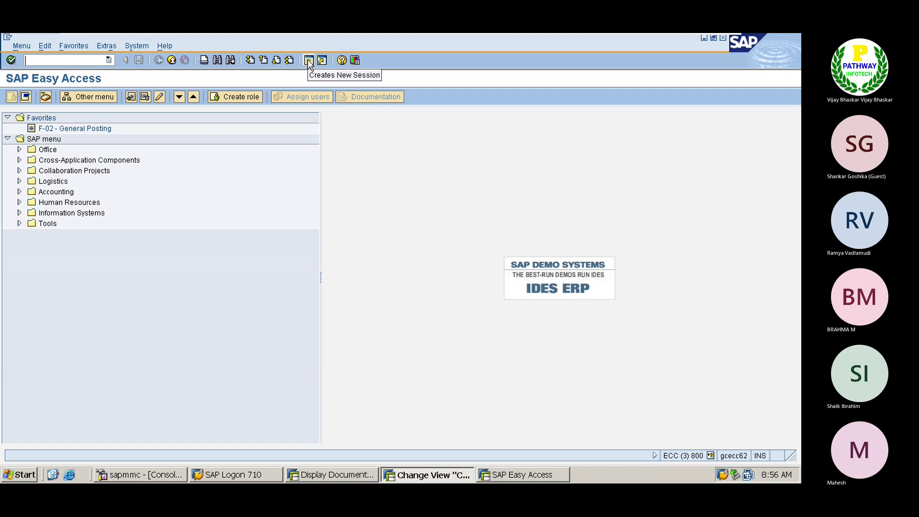
{"action": "double_click", "coordinate": [56, 190]}
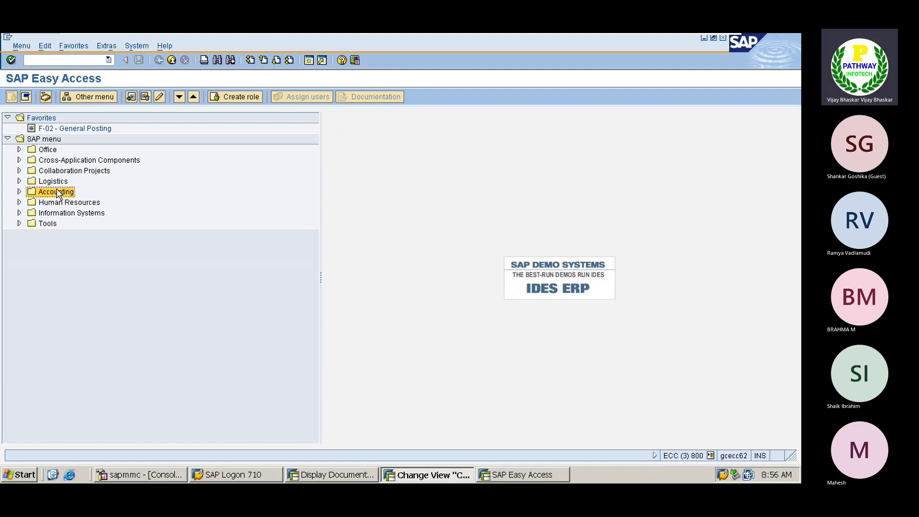
{"action": "key", "text": "Down"}
{"action": "key", "text": "Down"}
{"action": "key", "text": "Up"}
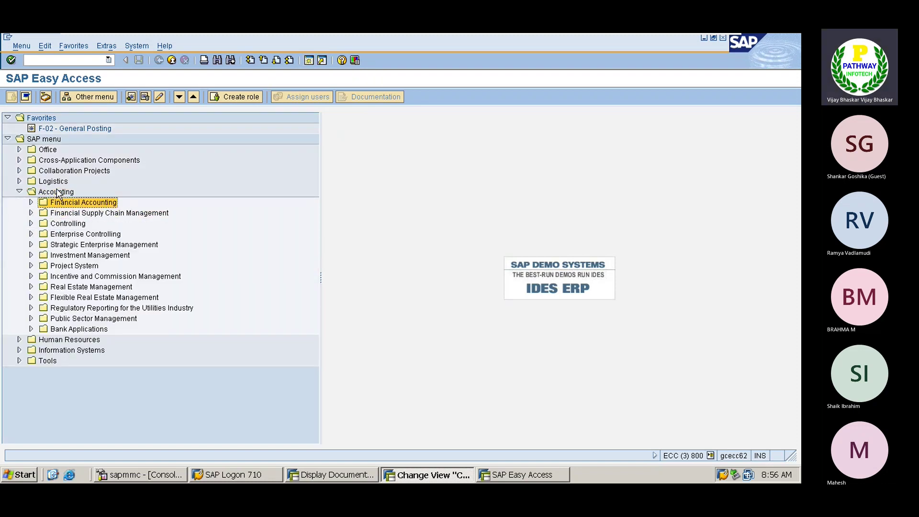
{"action": "key", "text": "Right"}
{"action": "key", "text": "Down"}
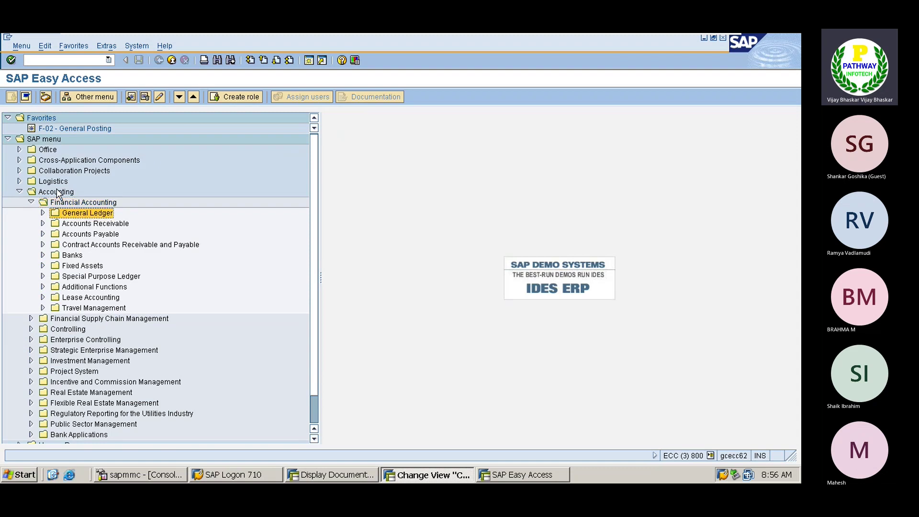
{"action": "key", "text": "Down"}
{"action": "key", "text": "Up"}
{"action": "key", "text": "Right"}
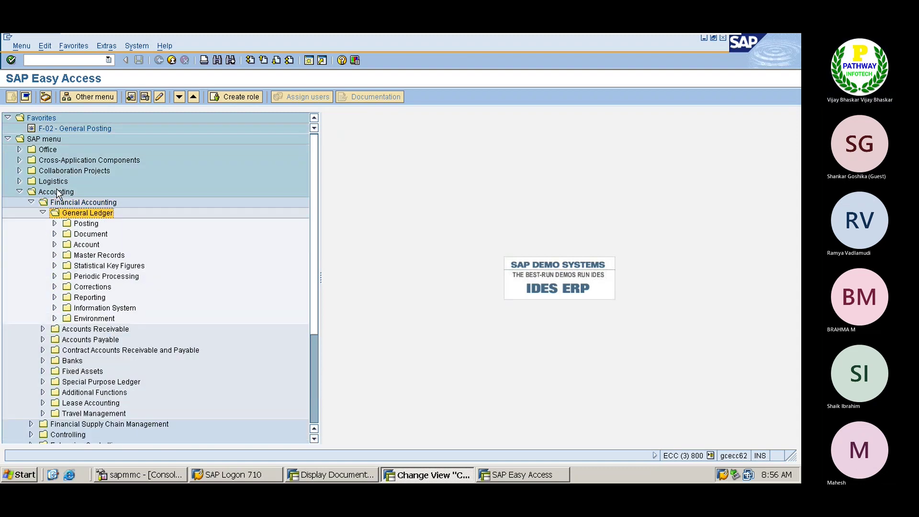
Expand the Periodic Processing folder under General Ledger
{"action": "key", "text": "Down"}
{"action": "key", "text": "Down"}
{"action": "key", "text": "Down"}
{"action": "key", "text": "Down"}
{"action": "key", "text": "Down"}
{"action": "key", "text": "Down"}
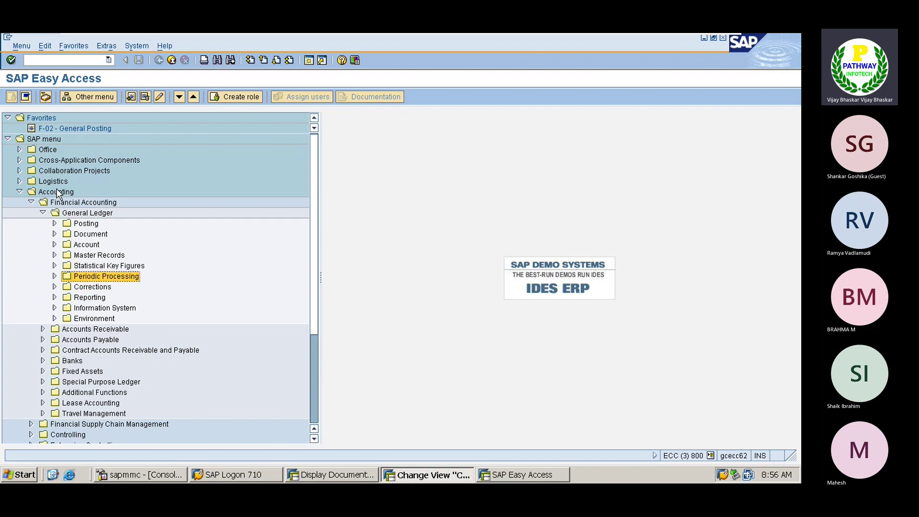
{"action": "key", "text": "Right"}
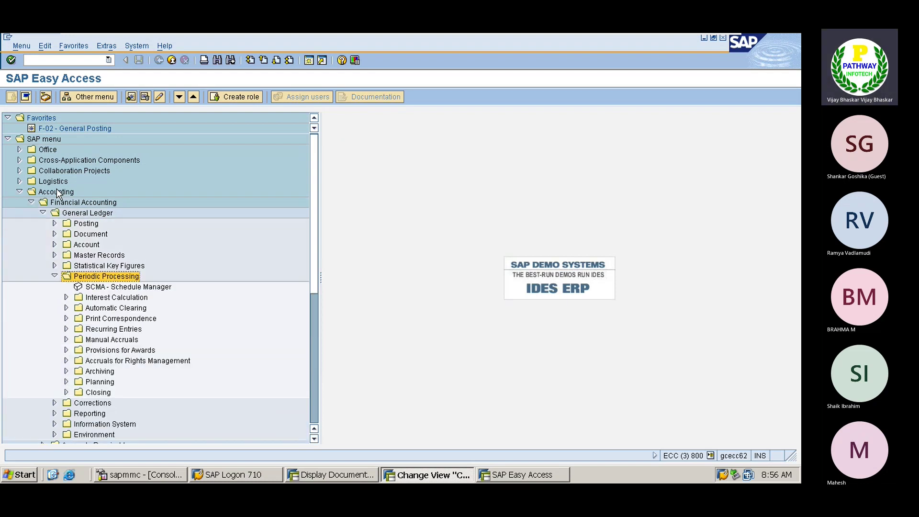
Expand the Closing folder within Periodic Processing
{"action": "key", "text": "Down"}
{"action": "key", "text": "Down"}
{"action": "key", "text": "Down"}
{"action": "key", "text": "Down"}
{"action": "key", "text": "Down"}
{"action": "key", "text": "Down"}
{"action": "key", "text": "Down"}
{"action": "key", "text": "Down"}
{"action": "key", "text": "Down"}
{"action": "key", "text": "Down"}
{"action": "key", "text": "Down"}
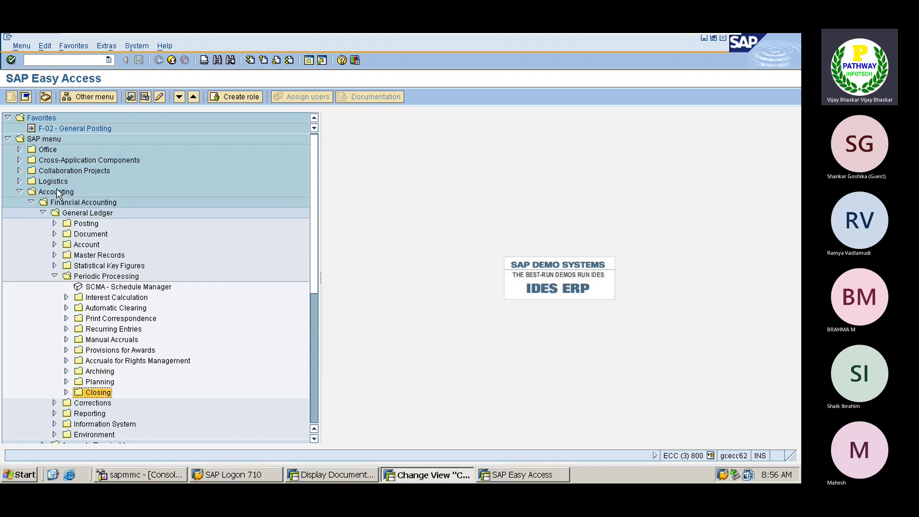
{"action": "key", "text": "Right"}
Expand the Valuate folder under Closing and start FAGL_FC_VAL - Foreign Currency Valuation (New)
{"action": "key", "text": "Down"}
{"action": "key", "text": "Down"}
{"action": "key", "text": "Down"}
{"action": "key", "text": "Down"}
{"action": "key", "text": "Down"}
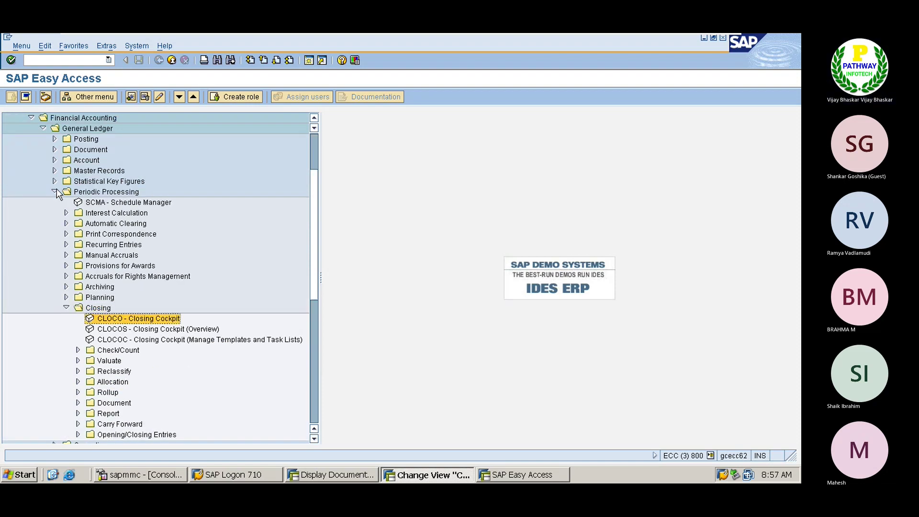
{"action": "key", "text": "Right"}
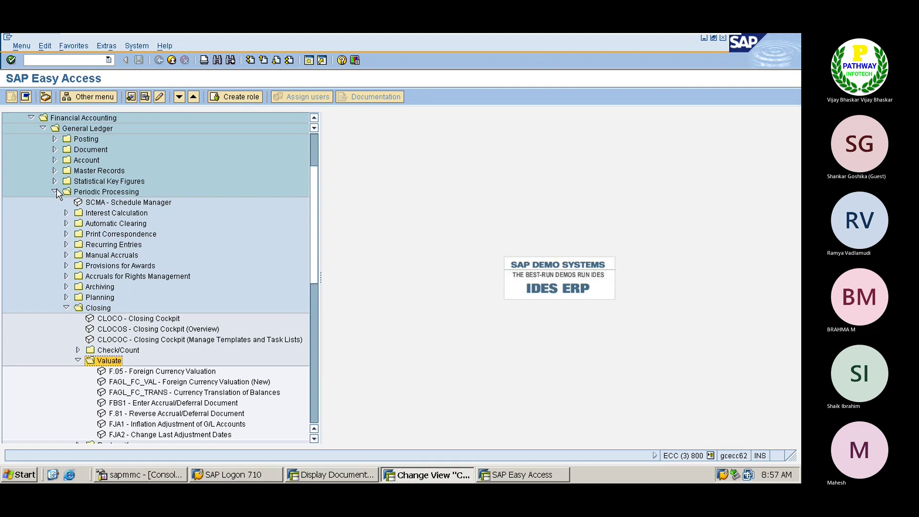
{"action": "left_click", "coordinate": [138, 382]}
{"action": "double_click", "coordinate": [133, 382]}
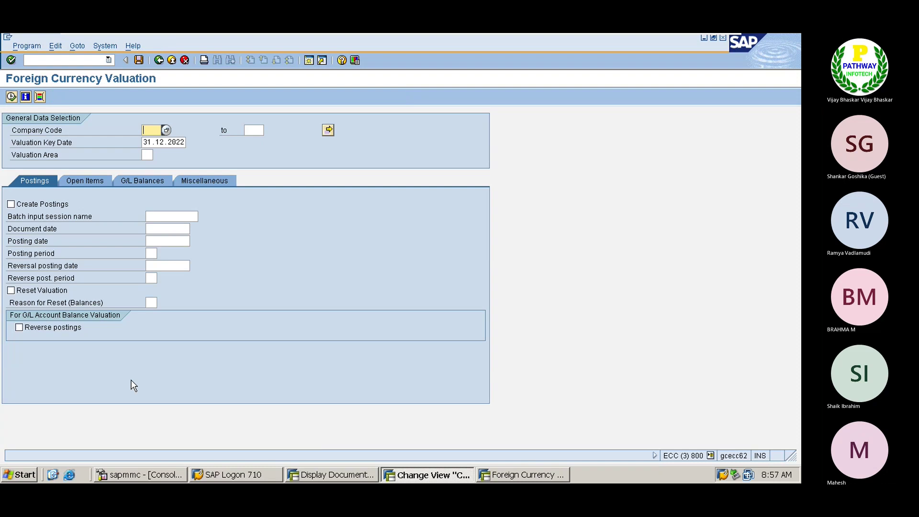
Enter company code A001 and set the valuation key date to 31.01.2023
{"action": "type", "text": "A001"}
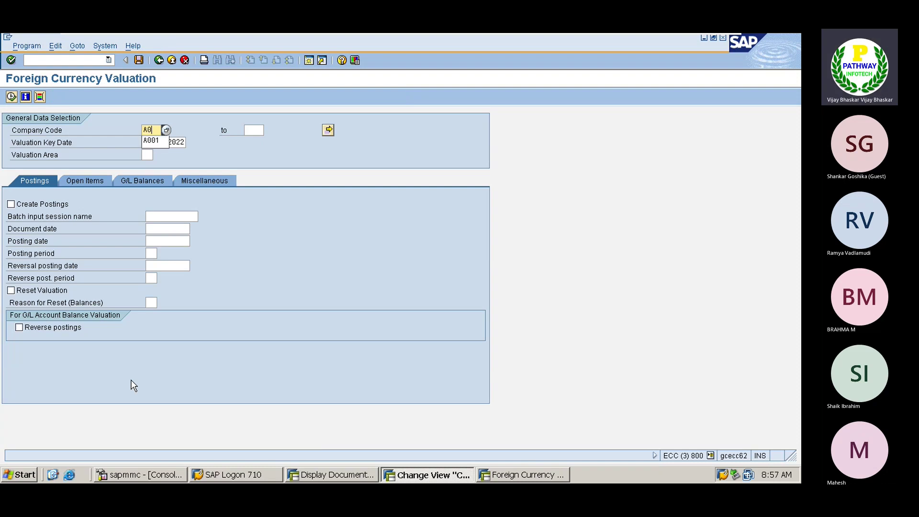
{"action": "key", "text": "Tab"}
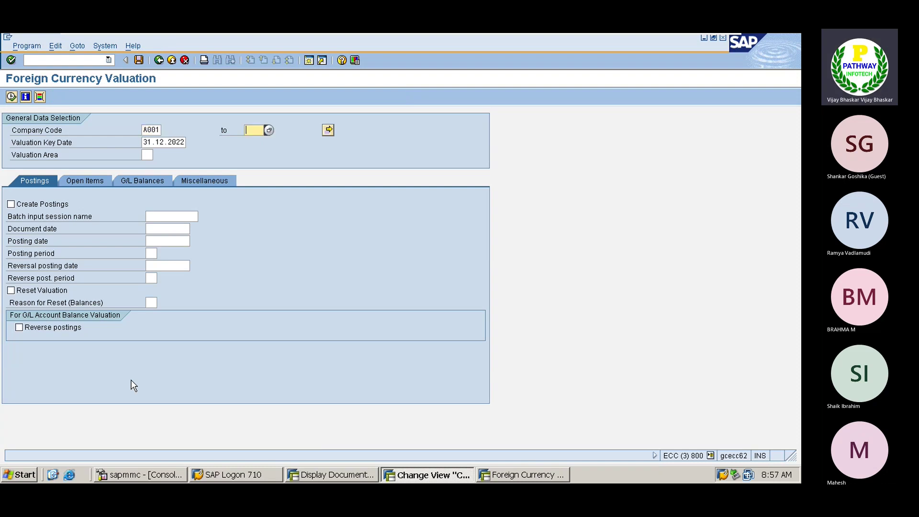
{"action": "left_click", "coordinate": [142, 142]}
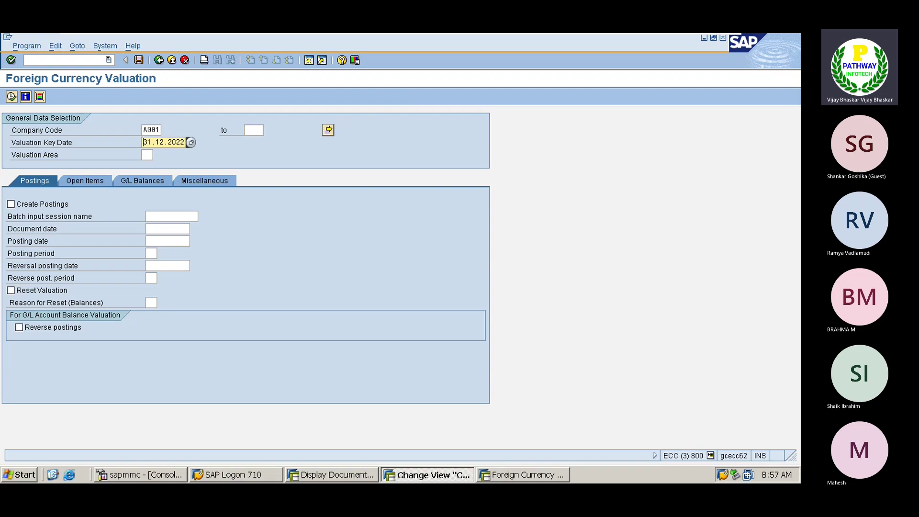
{"action": "key", "text": "Delete"}
{"action": "key", "text": "Delete"}
{"action": "key", "text": "Delete"}
{"action": "key", "text": "Delete"}
{"action": "key", "text": "Delete"}
{"action": "key", "text": "Delete"}
{"action": "key", "text": "Delete"}
{"action": "key", "text": "Delete"}
{"action": "key", "text": "Delete"}
{"action": "key", "text": "Delete"}
{"action": "type", "text": "31"}
{"action": "type", "text": "012023"}
Set the valuation area to A0 and enter Arvind as the batch input session name
{"action": "left_click", "coordinate": [148, 155]}
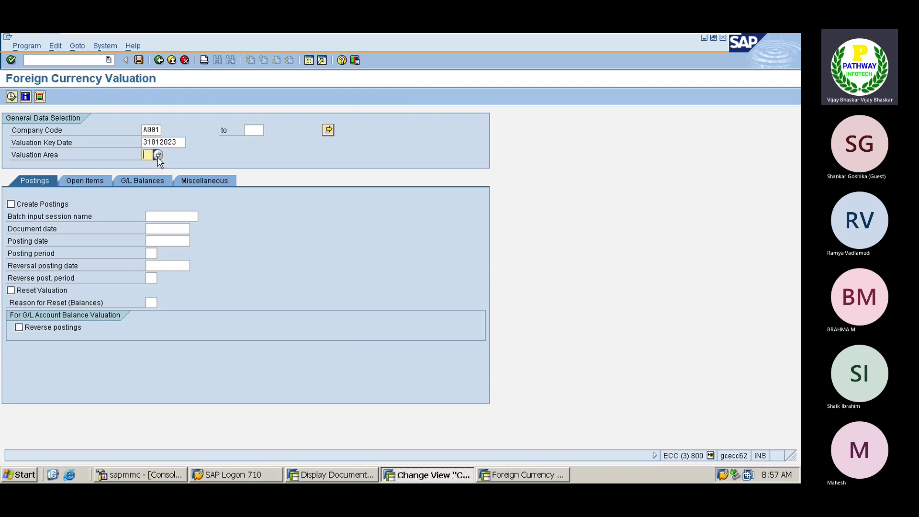
{"action": "left_click", "coordinate": [158, 155]}
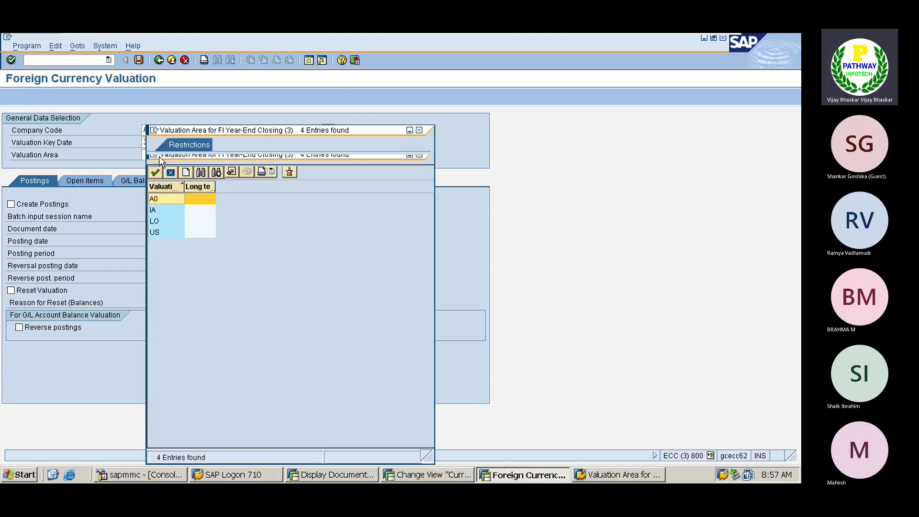
{"action": "double_click", "coordinate": [156, 199]}
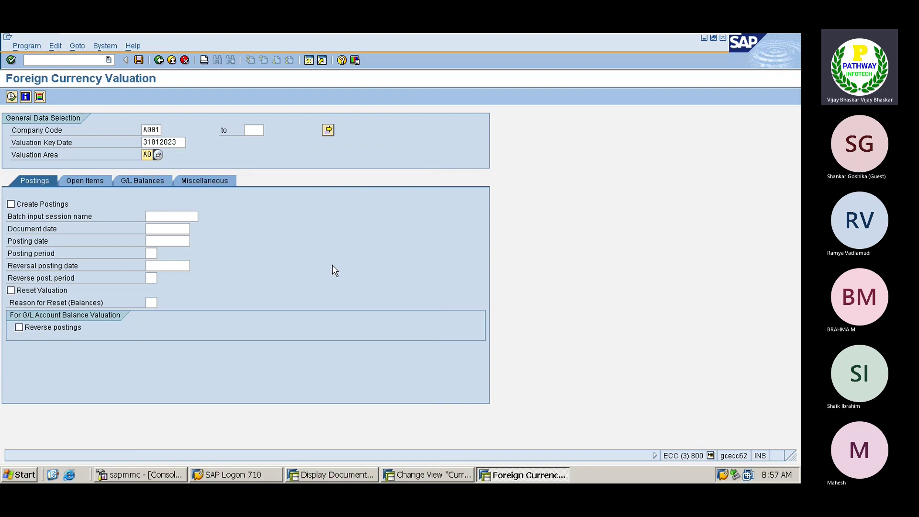
{"action": "key", "text": "Delete"}
{"action": "key", "text": "Delete"}
{"action": "type", "text": "A0"}
{"action": "left_click", "coordinate": [157, 216]}
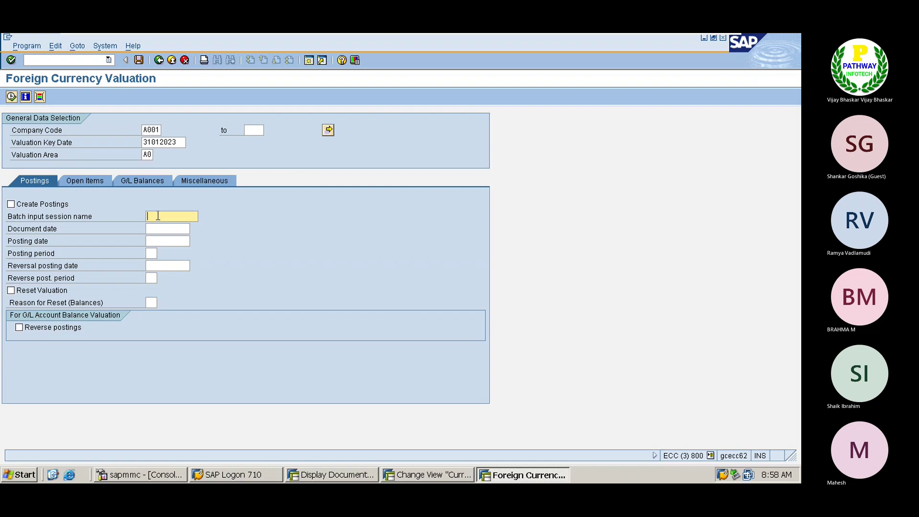
{"action": "type", "text": "Arvind"}
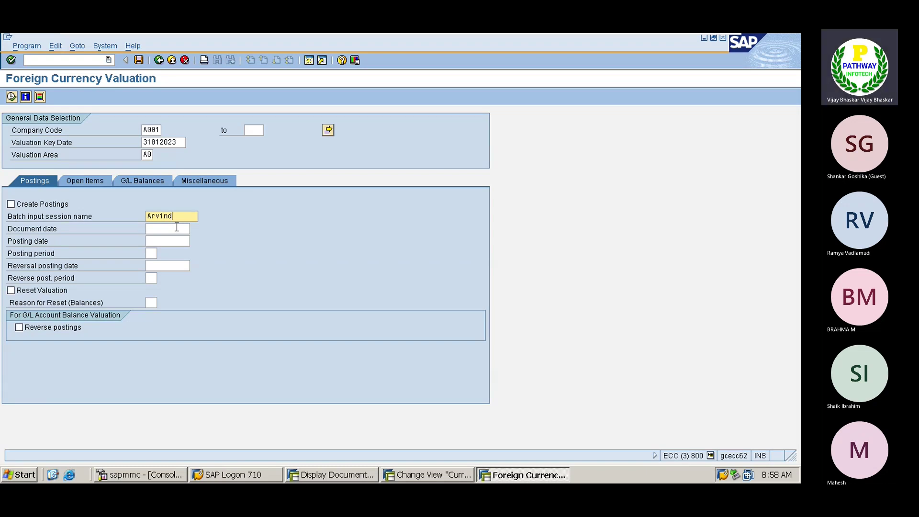
{"action": "left_click", "coordinate": [80, 185]}
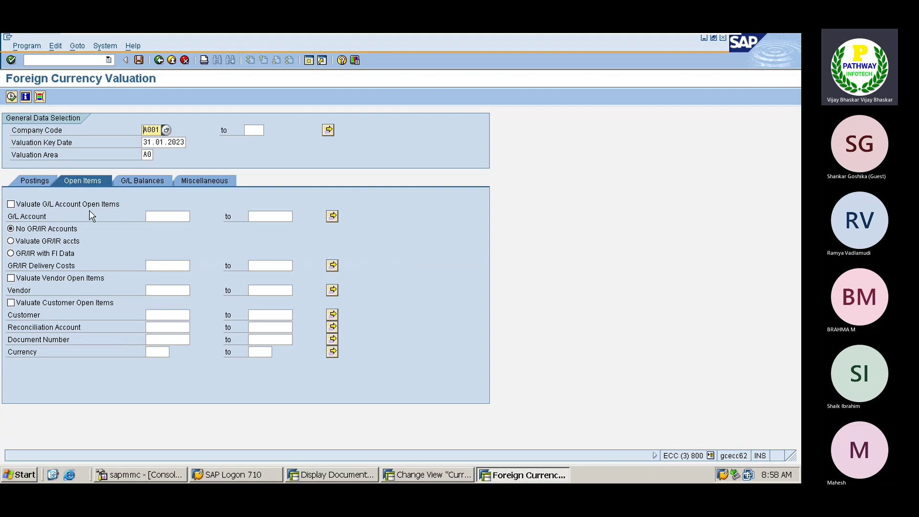
{"action": "left_click", "coordinate": [11, 279]}
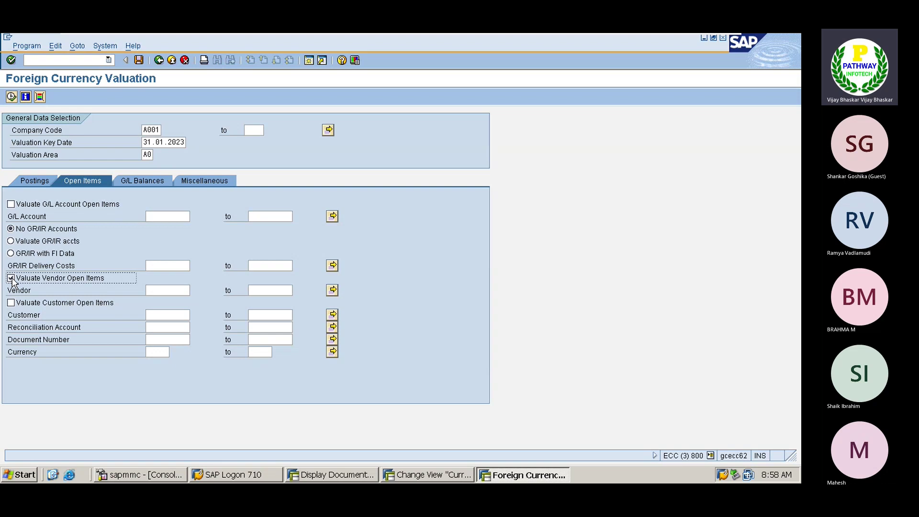
{"action": "left_click", "coordinate": [160, 290]}
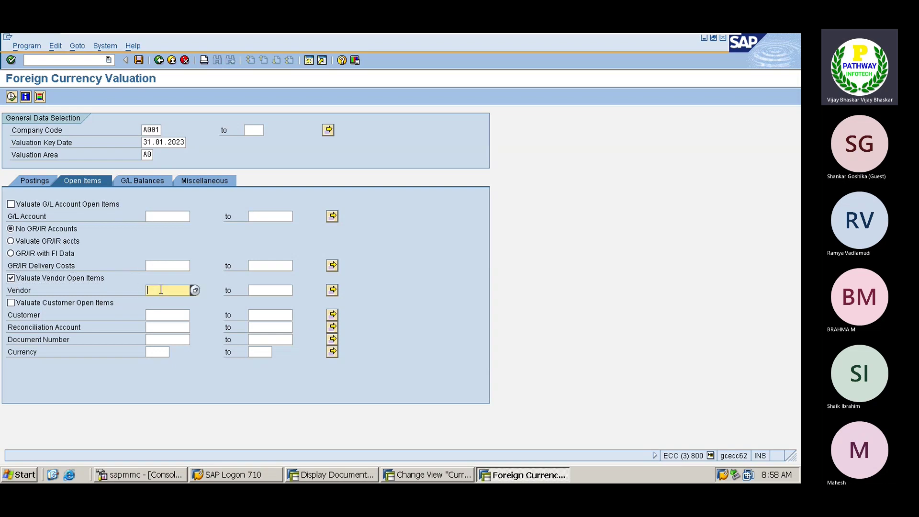
{"action": "type", "text": "1"}
{"action": "key", "text": "Tab"}
{"action": "type", "text": "9999999999"}
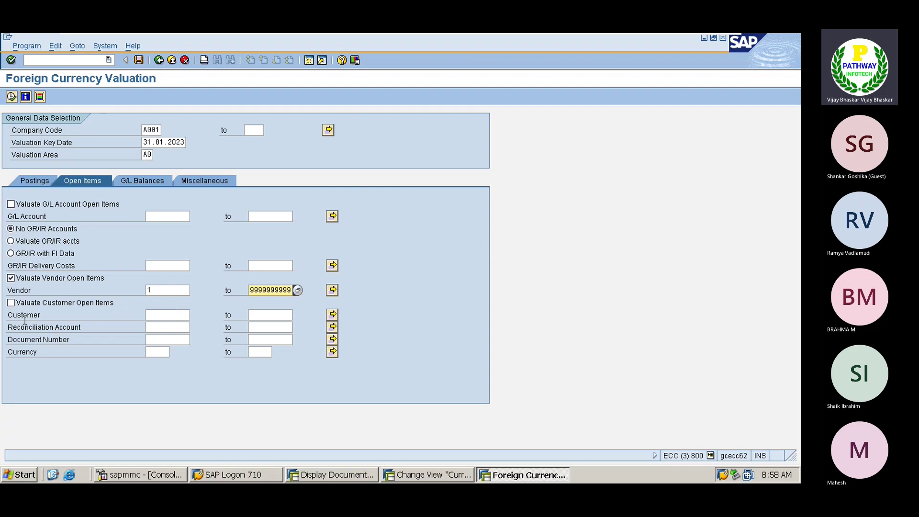
{"action": "left_click", "coordinate": [11, 304]}
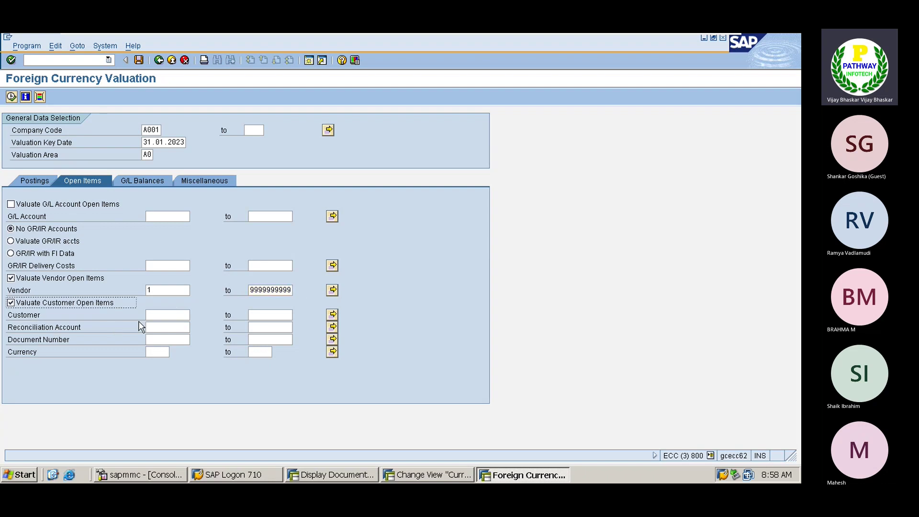
{"action": "left_click", "coordinate": [151, 315]}
{"action": "type", "text": "1"}
{"action": "key", "text": "Tab"}
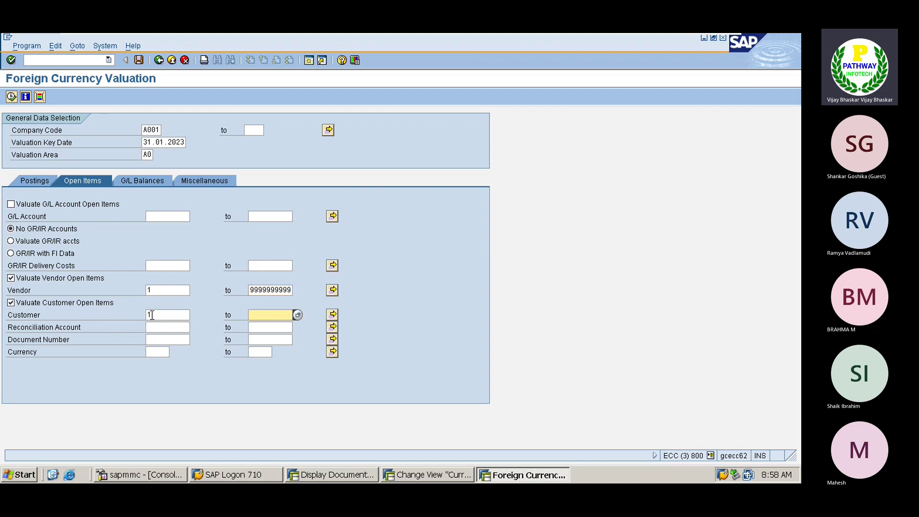
{"action": "type", "text": "9999999999"}
{"action": "left_click", "coordinate": [34, 182]}
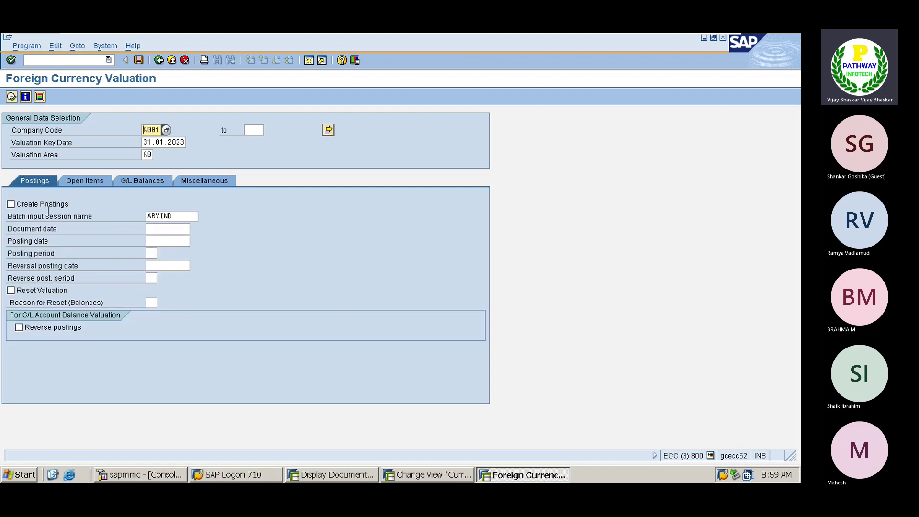
{"action": "left_click", "coordinate": [83, 182]}
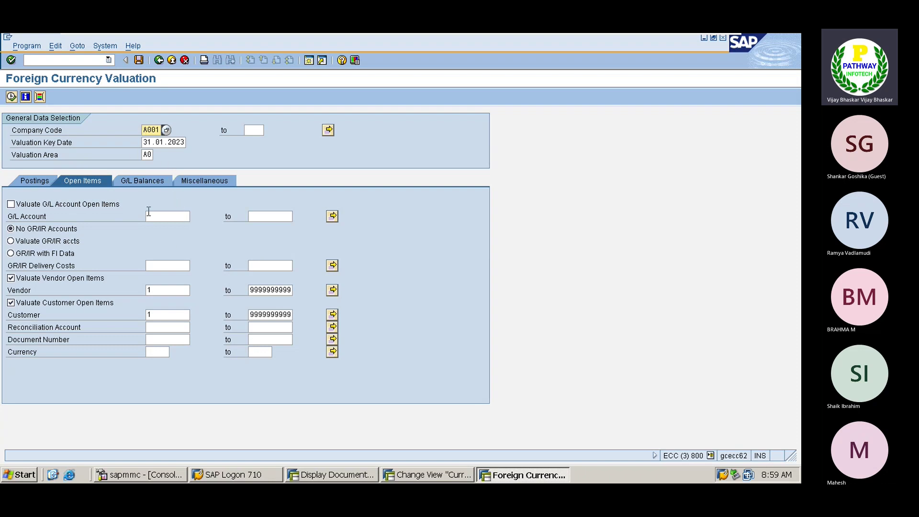
Save the valuation selections as variant AV01 with the meaning Testing
{"action": "left_click", "coordinate": [138, 60]}
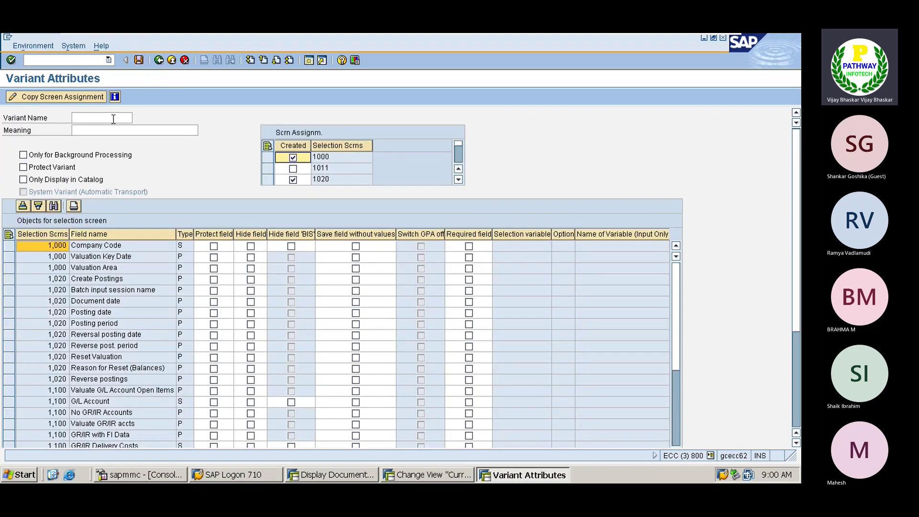
{"action": "left_click", "coordinate": [99, 119]}
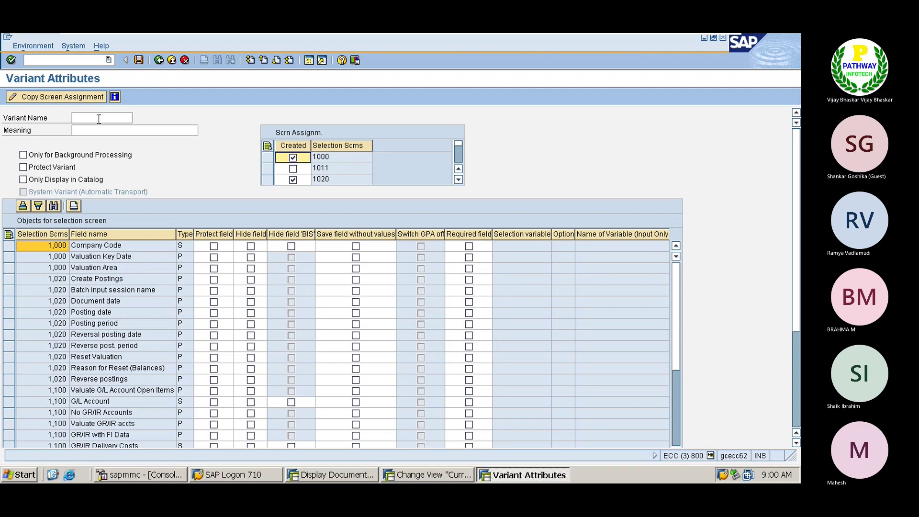
{"action": "type", "text": "AV01"}
{"action": "key", "text": "Tab"}
{"action": "type", "text": "Testingt"}
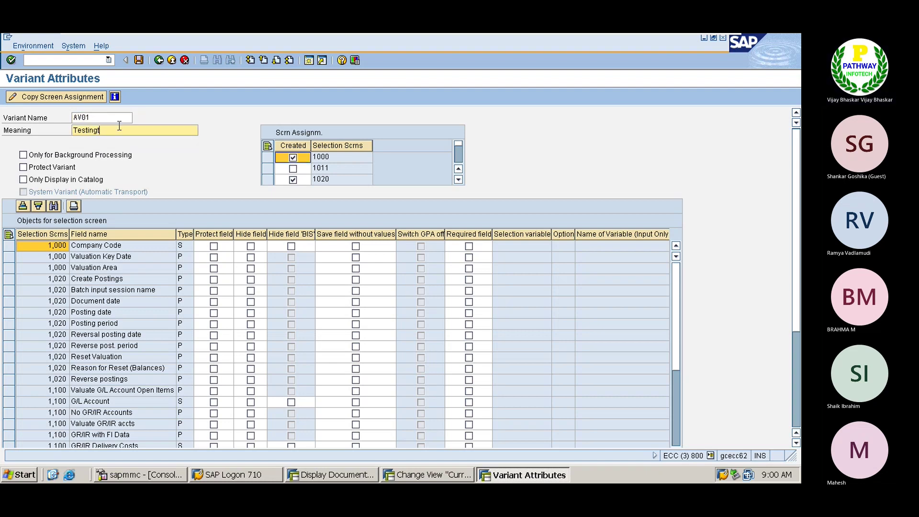
{"action": "key", "text": "BackSpace"}
{"action": "left_click", "coordinate": [676, 431]}
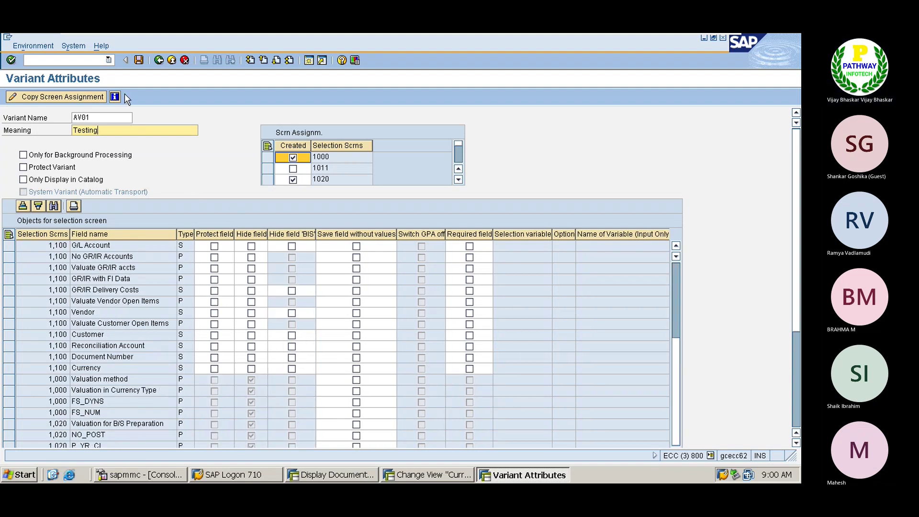
{"action": "left_click", "coordinate": [139, 60]}
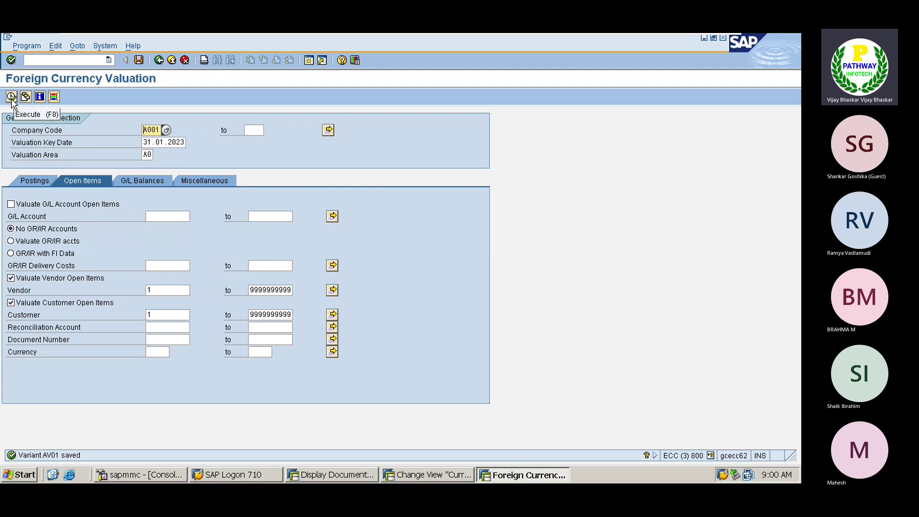
Recheck the posting and open item settings and run the foreign currency valuation without creating postings
{"action": "left_click", "coordinate": [31, 181]}
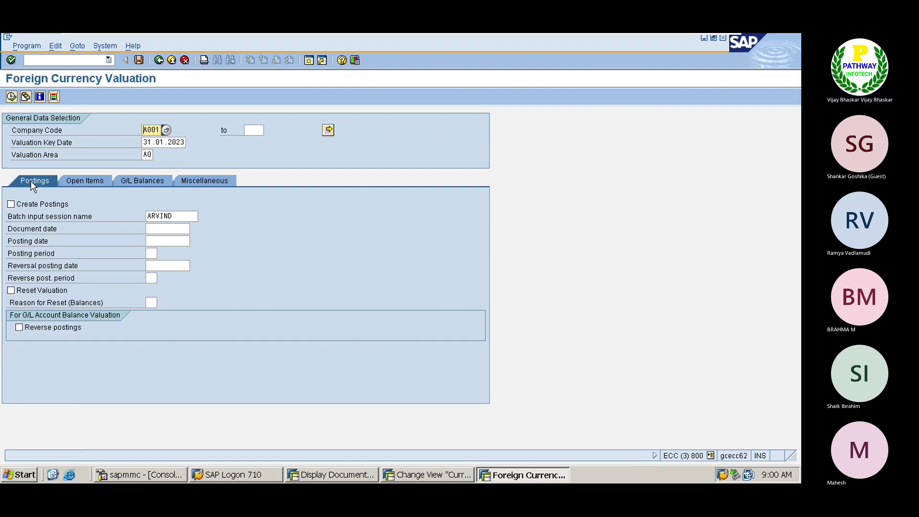
{"action": "left_click", "coordinate": [81, 179]}
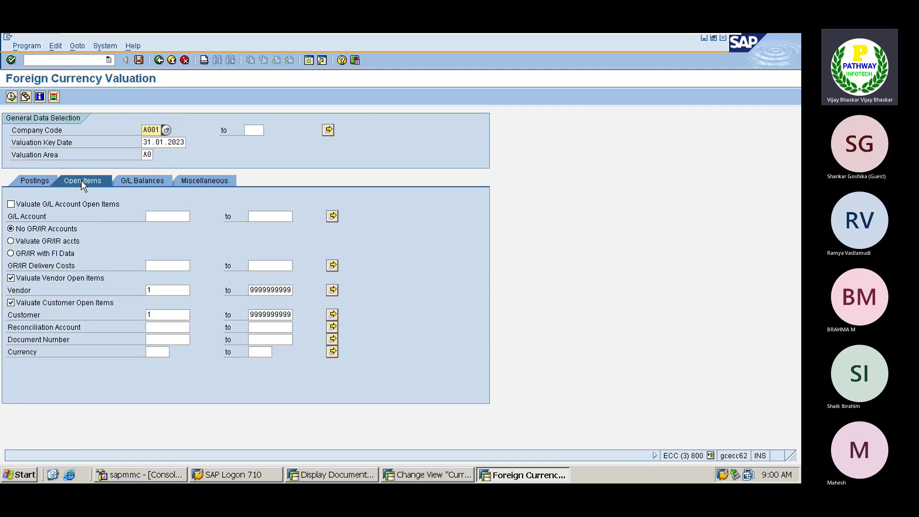
{"action": "left_click", "coordinate": [10, 97]}
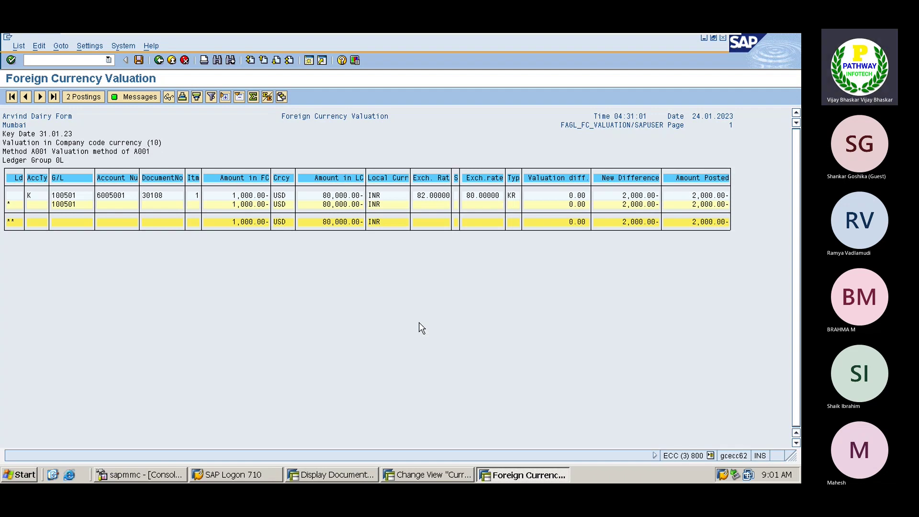
Compare the valuation result with the USD to INR exchange rates dated 01.01.2023 and 31.01.2023
{"action": "left_click", "coordinate": [414, 475]}
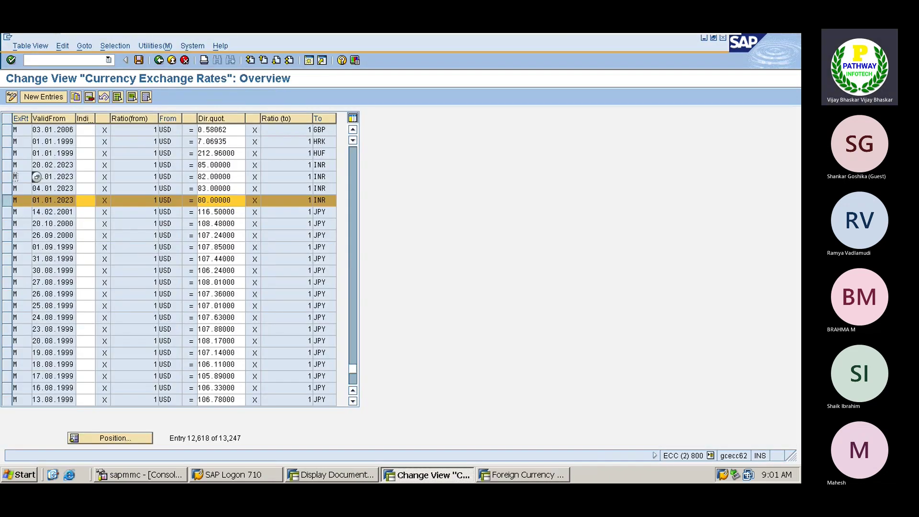
{"action": "left_click", "coordinate": [8, 201]}
{"action": "left_click", "coordinate": [8, 200]}
{"action": "left_click", "coordinate": [8, 177]}
{"action": "left_click", "coordinate": [6, 201]}
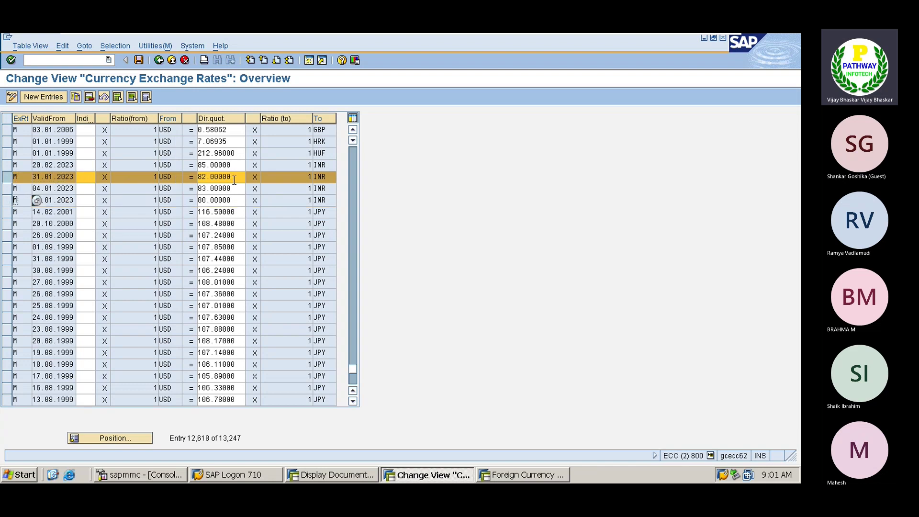
{"action": "left_click_drag", "start_coordinate": [234, 178], "coordinate": [199, 177]}
{"action": "left_click", "coordinate": [199, 178]}
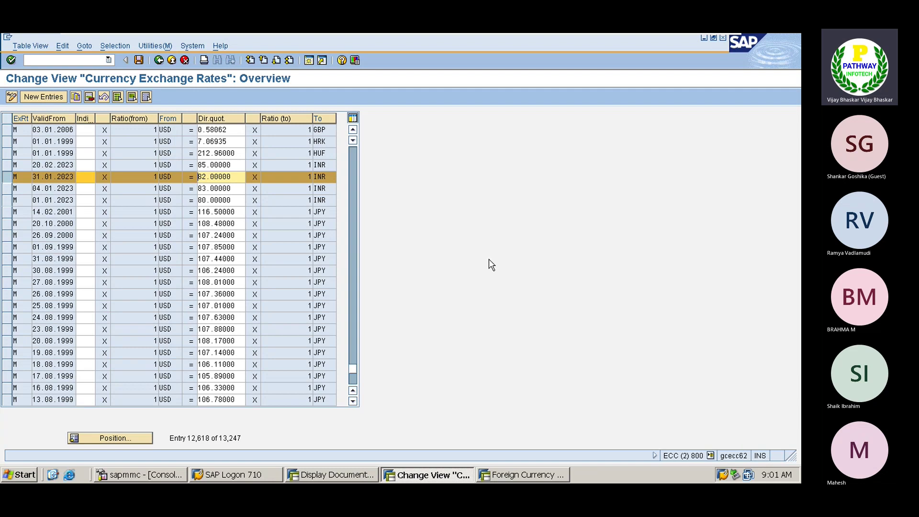
{"action": "key", "text": "alt+Tab"}
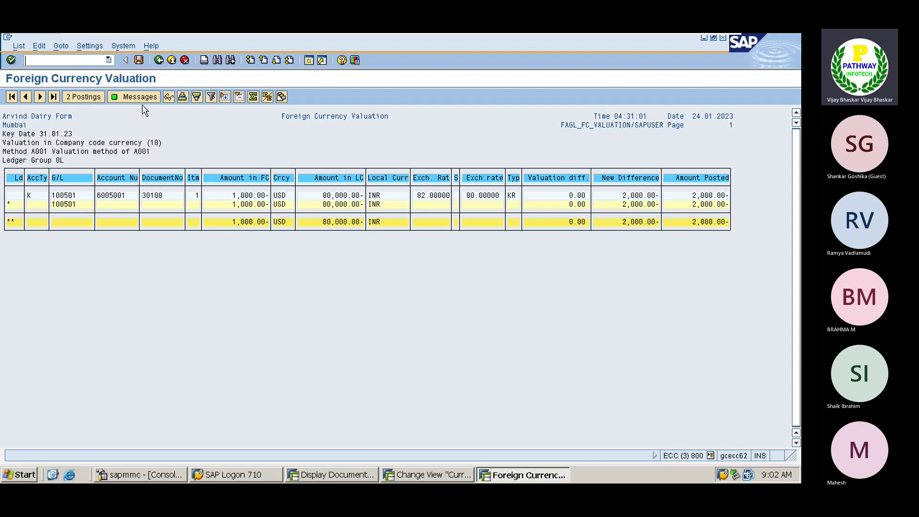
Return to the valuation selections, enable Create Postings, and run the valuation again
{"action": "left_click", "coordinate": [159, 59]}
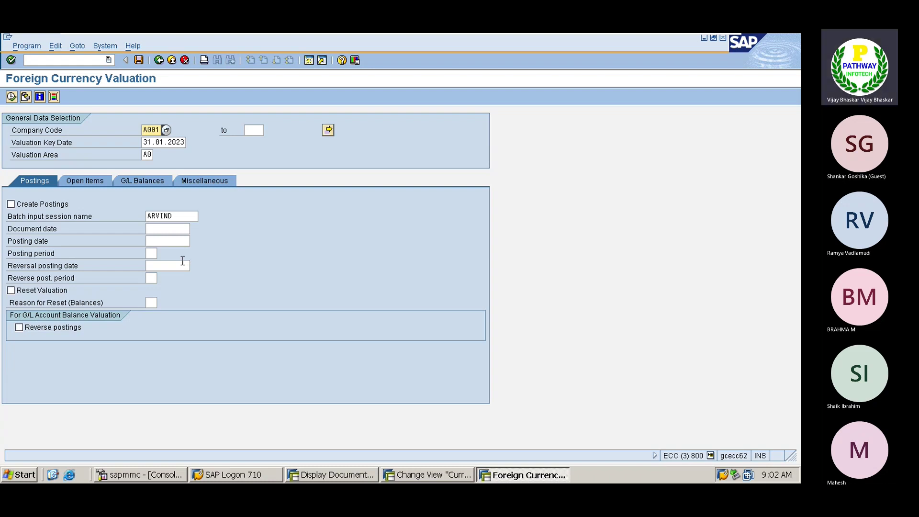
{"action": "left_click", "coordinate": [11, 204]}
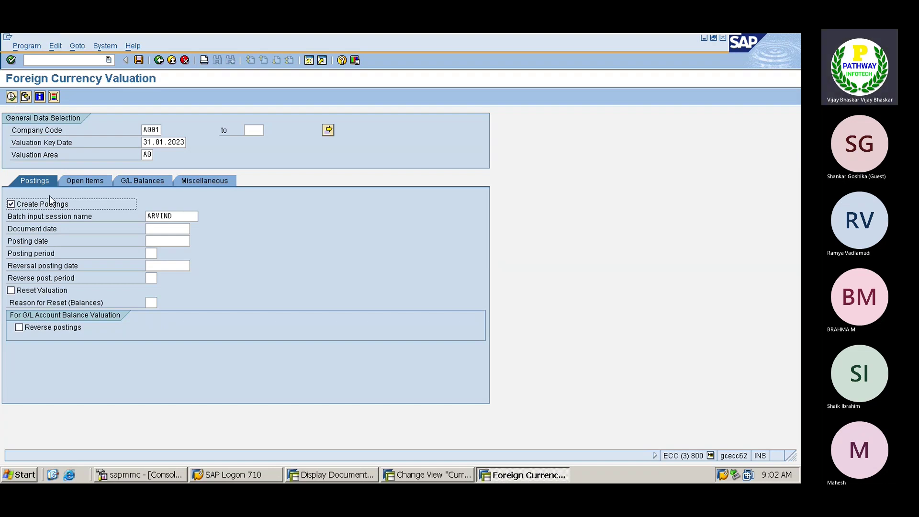
{"action": "left_click", "coordinate": [12, 97]}
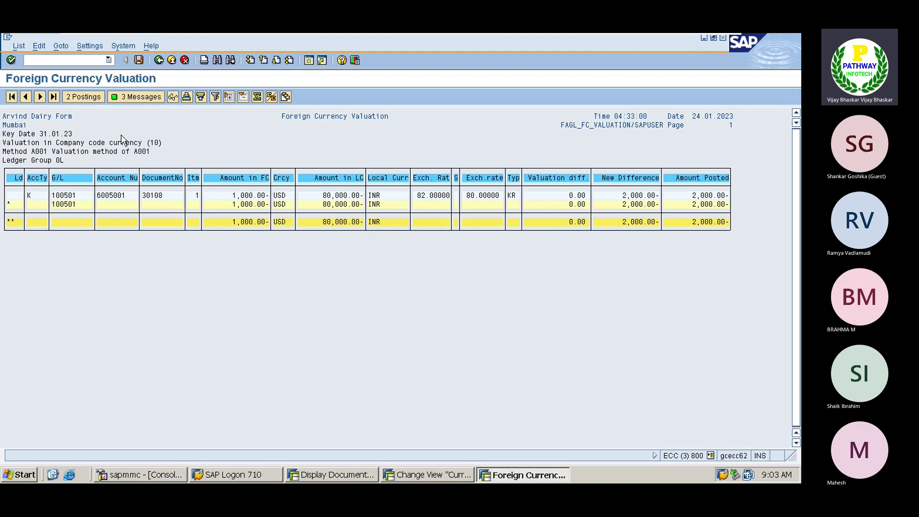
Display the valuation's postings and examine the accounts and posting dates of the FC valuation and reverse posting entries
{"action": "left_click", "coordinate": [83, 97]}
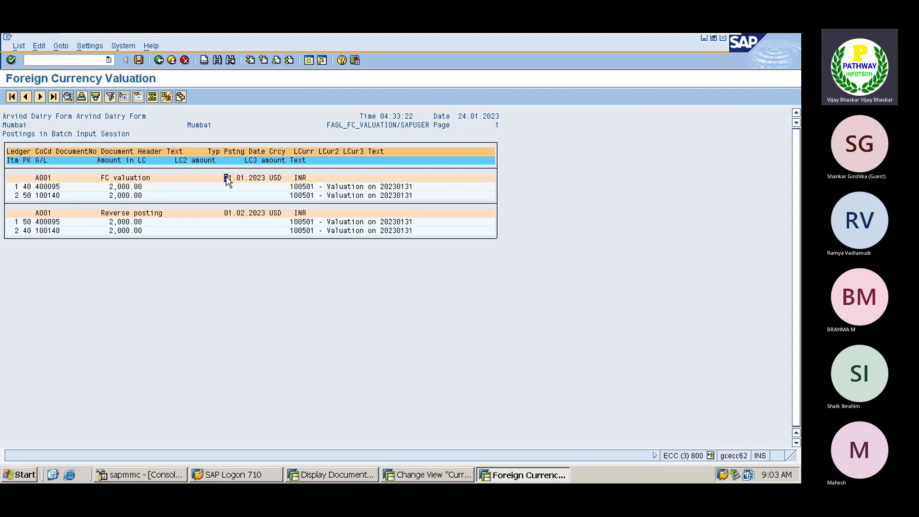
{"action": "left_click_drag", "start_coordinate": [270, 180], "coordinate": [271, 179]}
{"action": "left_click_drag", "start_coordinate": [225, 214], "coordinate": [265, 214]}
{"action": "left_click", "coordinate": [53, 187]}
{"action": "left_click", "coordinate": [102, 213]}
{"action": "left_click_drag", "start_coordinate": [102, 213], "coordinate": [158, 219]}
{"action": "left_click_drag", "start_coordinate": [225, 177], "coordinate": [268, 186]}
{"action": "left_click_drag", "start_coordinate": [225, 213], "coordinate": [267, 215]}
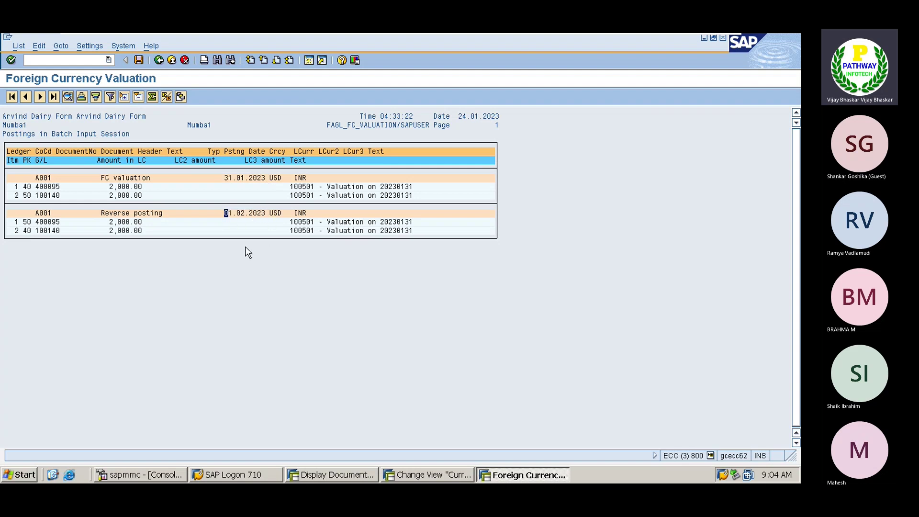
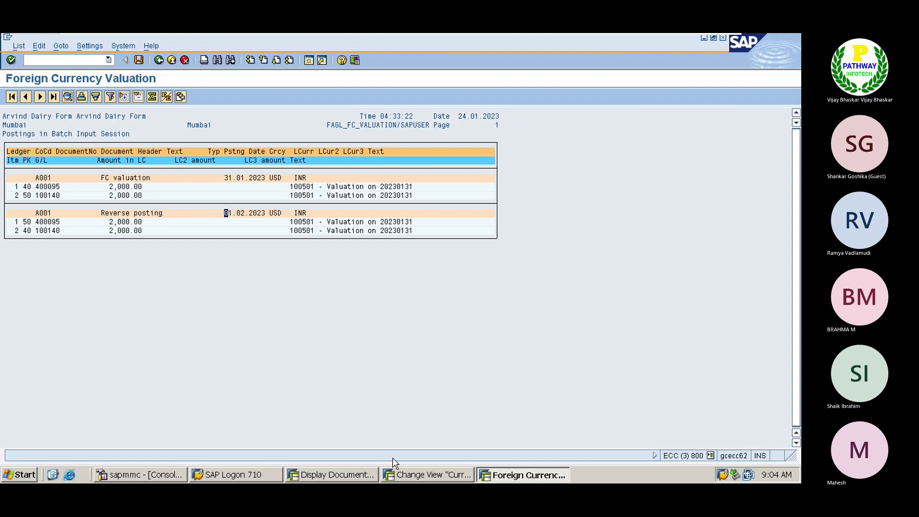
Review the USD to INR exchange rates dated 31.01.2023 and 20.02.2023, then return to the postings list
{"action": "left_click", "coordinate": [418, 475]}
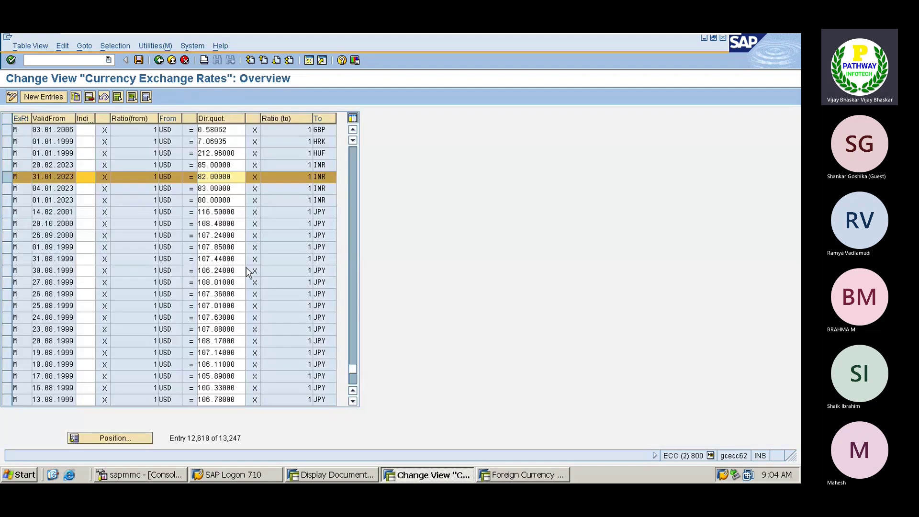
{"action": "left_click", "coordinate": [8, 178]}
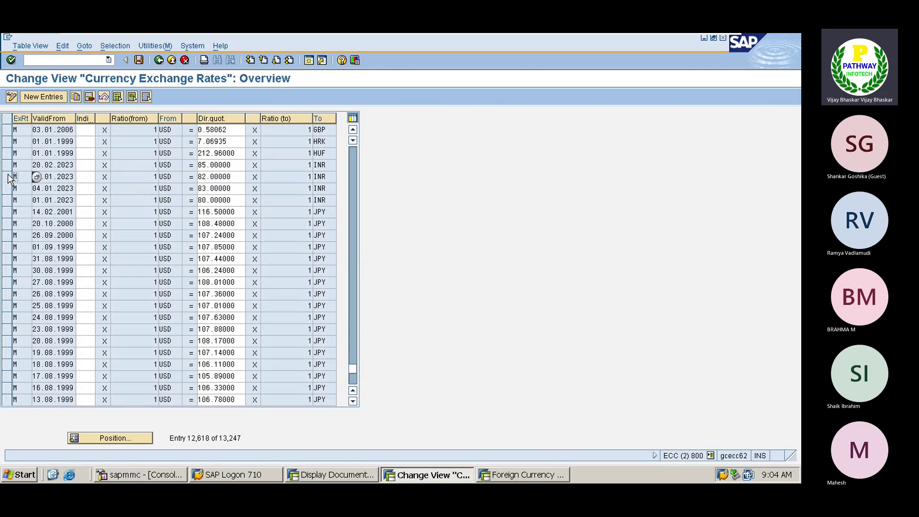
{"action": "left_click", "coordinate": [8, 165]}
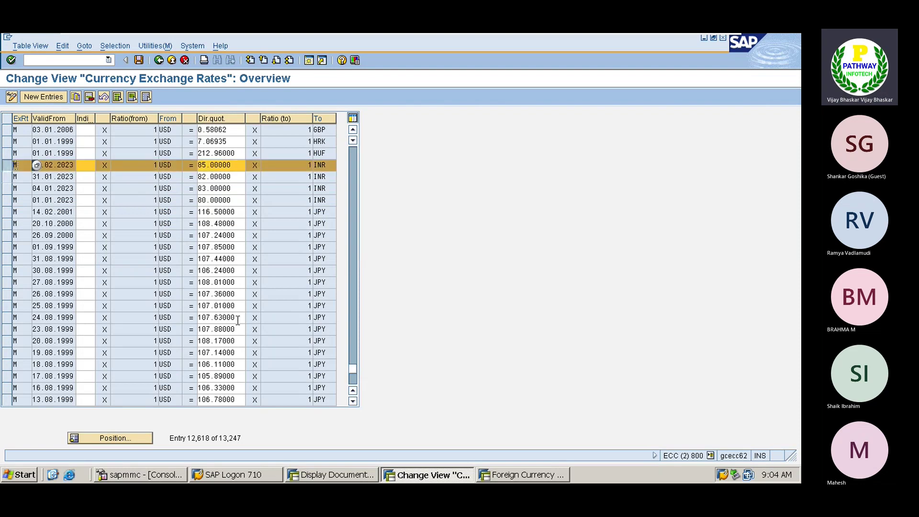
{"action": "left_click", "coordinate": [519, 475]}
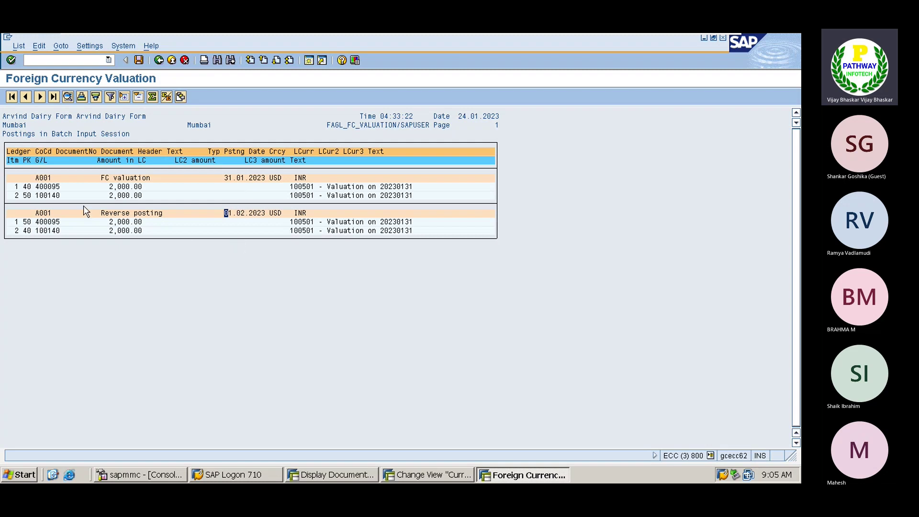
Run FBL3N in a new session to display all items of G/L account 400095, copied from the FC valuation posting
{"action": "left_click_drag", "start_coordinate": [36, 187], "coordinate": [64, 190]}
{"action": "key", "text": "ctrl+c"}
{"action": "left_click", "coordinate": [309, 59]}
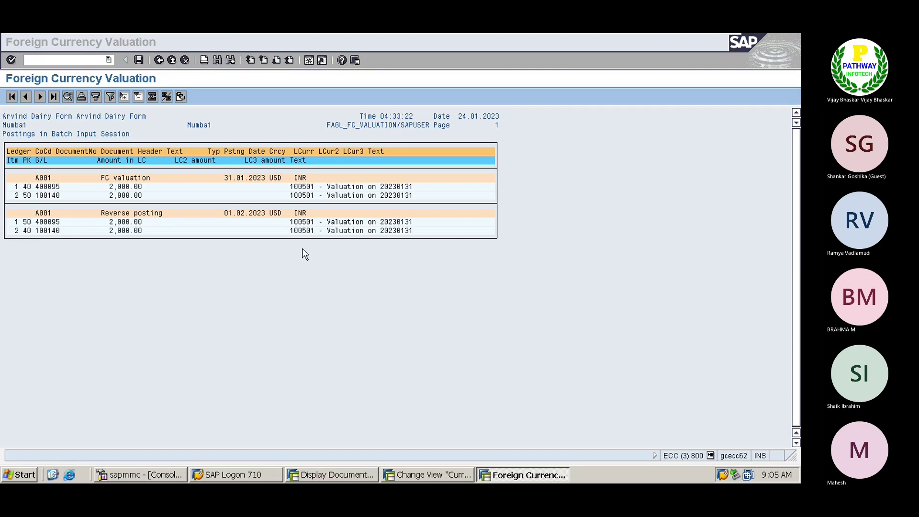
{"action": "type", "text": "fbl3n"}
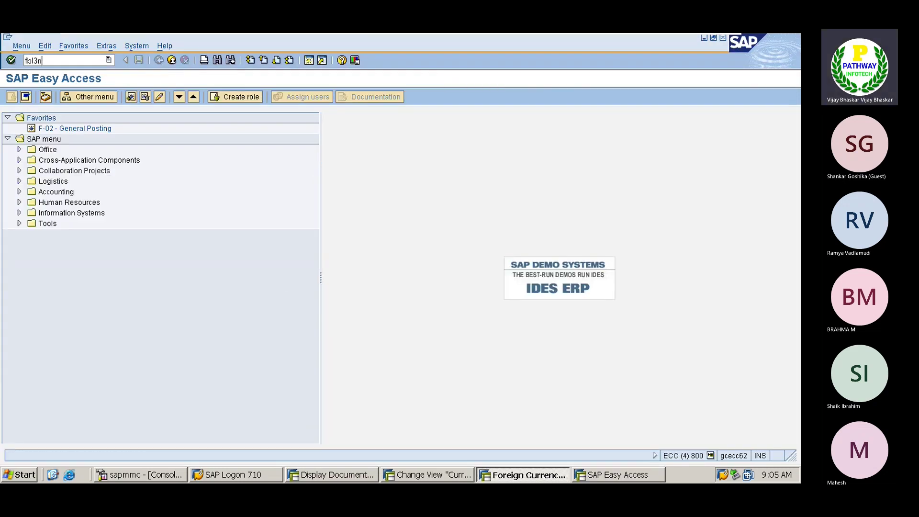
{"action": "key", "text": "Return"}
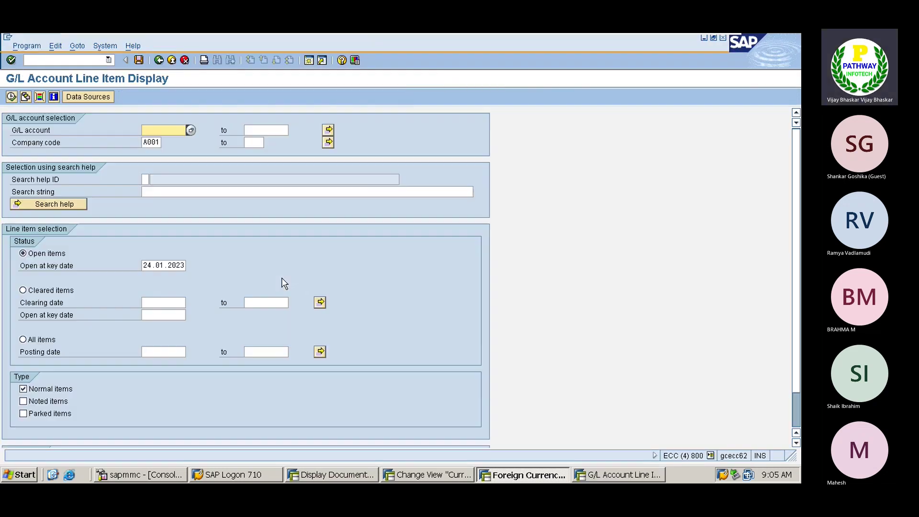
{"action": "key", "text": "ctrl+v"}
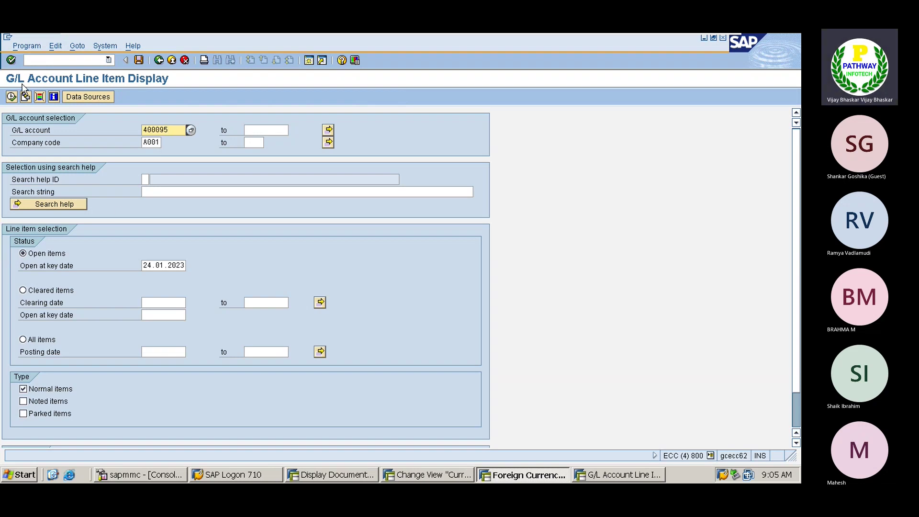
{"action": "left_click", "coordinate": [23, 340]}
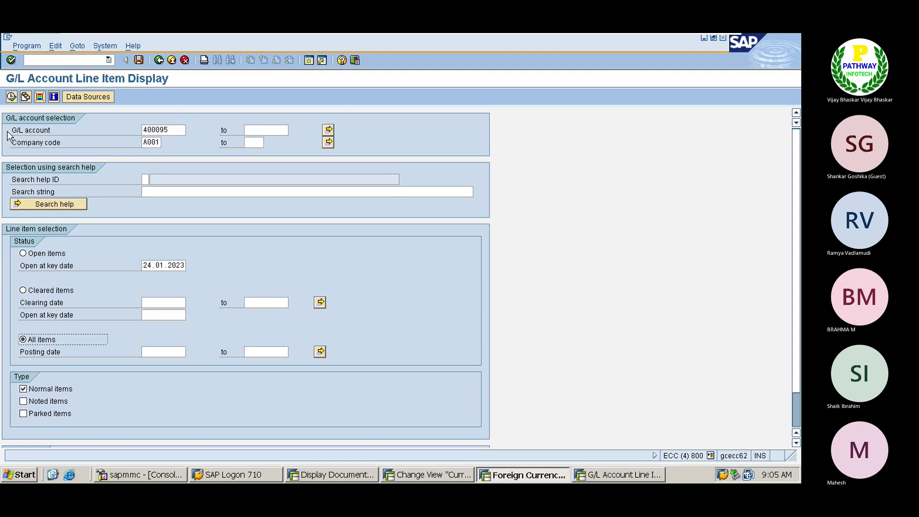
{"action": "left_click", "coordinate": [11, 97]}
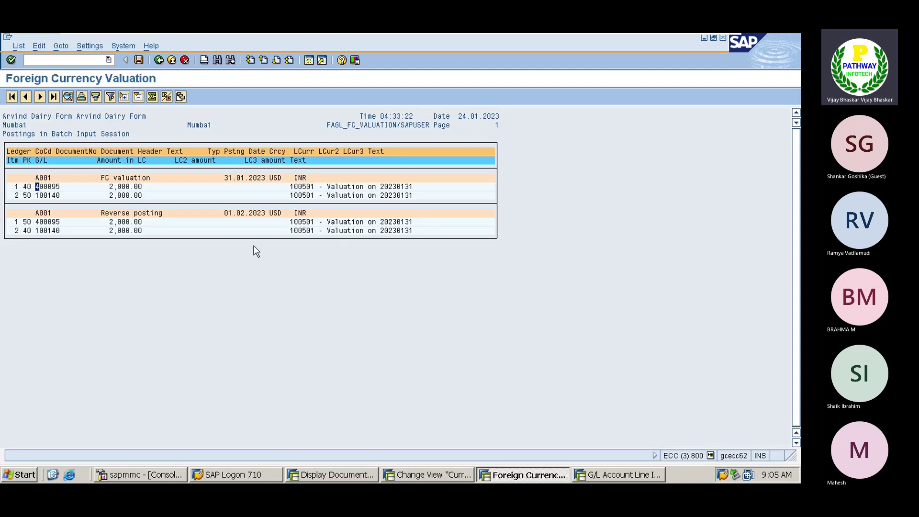
Clear the open-at key date and rerun the all-items display for the same G/L account
{"action": "key", "text": "alt+Tab"}
{"action": "left_click", "coordinate": [143, 265]}
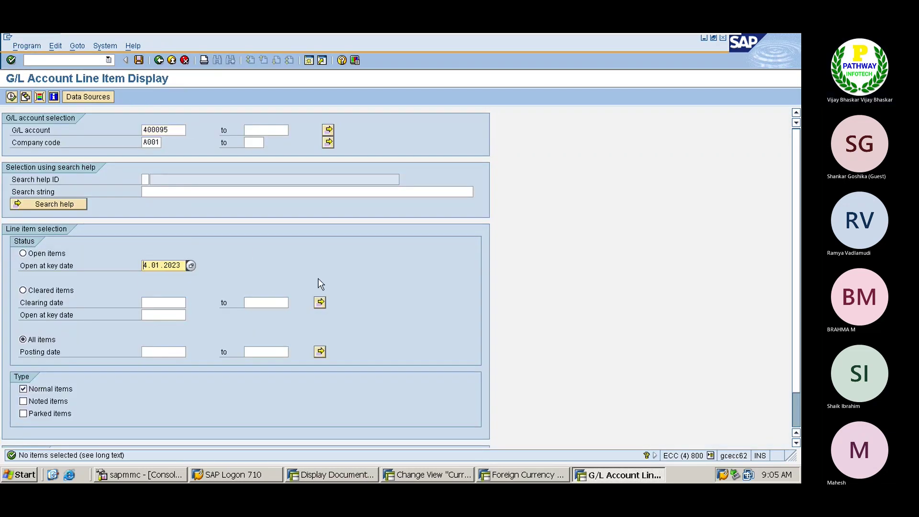
{"action": "key", "text": "Delete"}
{"action": "key", "text": "Delete"}
{"action": "key", "text": "Delete"}
{"action": "key", "text": "Delete"}
{"action": "key", "text": "Delete"}
{"action": "key", "text": "Delete"}
{"action": "key", "text": "Delete"}
{"action": "key", "text": "Delete"}
{"action": "key", "text": "Delete"}
{"action": "key", "text": "Delete"}
{"action": "type", "text": "31"}
{"action": "key", "text": "BackSpace"}
{"action": "key", "text": "BackSpace"}
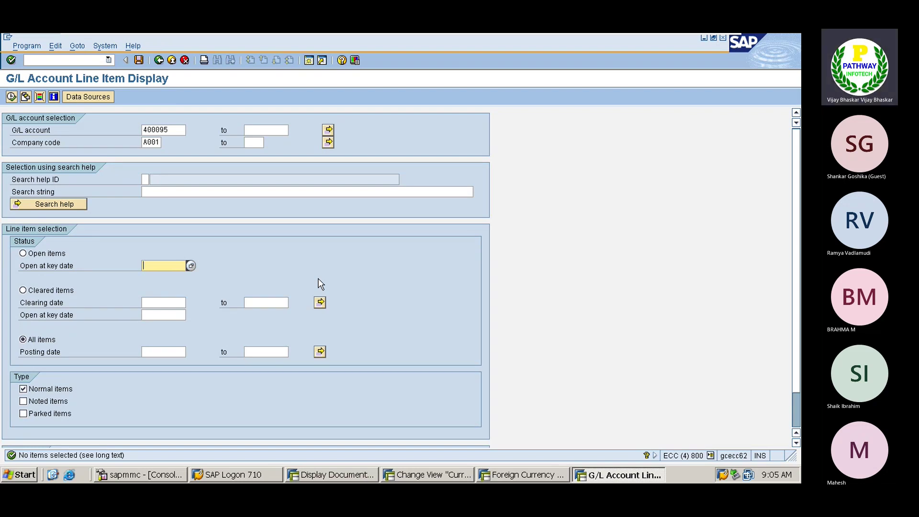
{"action": "left_click", "coordinate": [11, 97]}
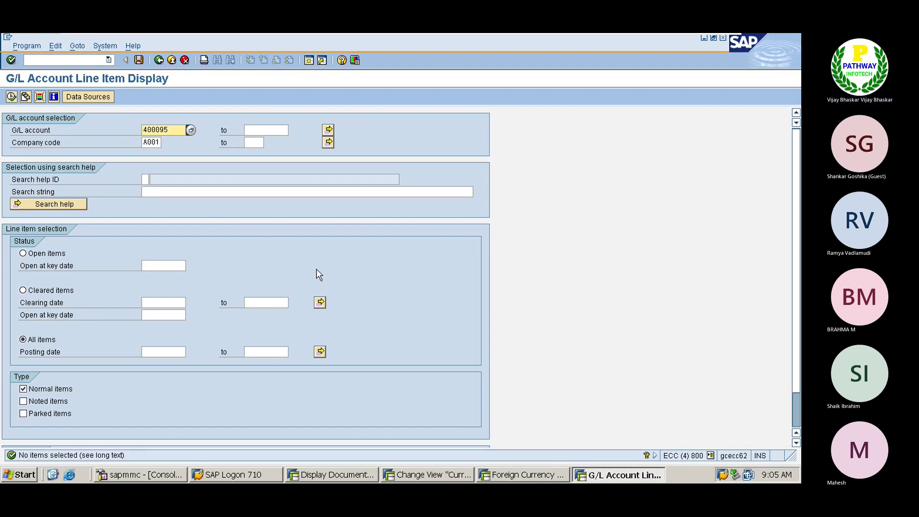
Recheck the valuation postings list, then open the batch input session overview with transaction SM35
{"action": "key", "text": "alt+Tab"}
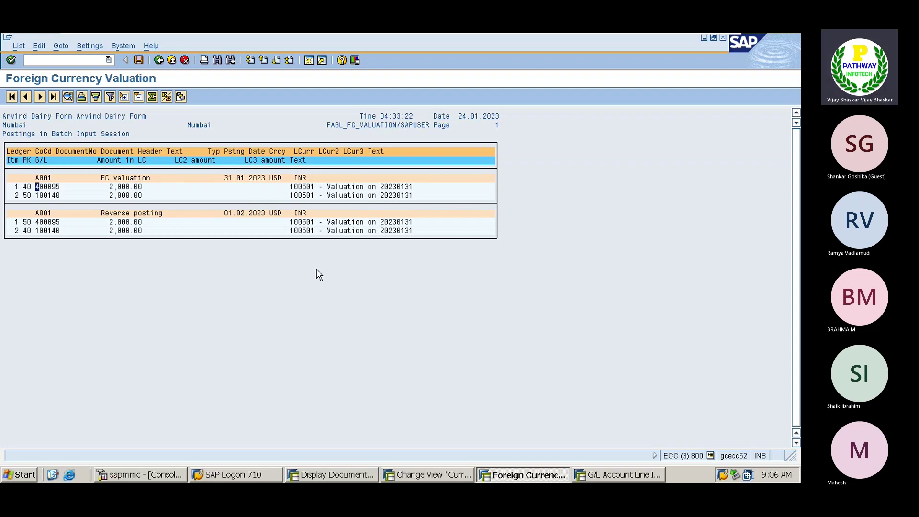
{"action": "key", "text": "alt+Tab"}
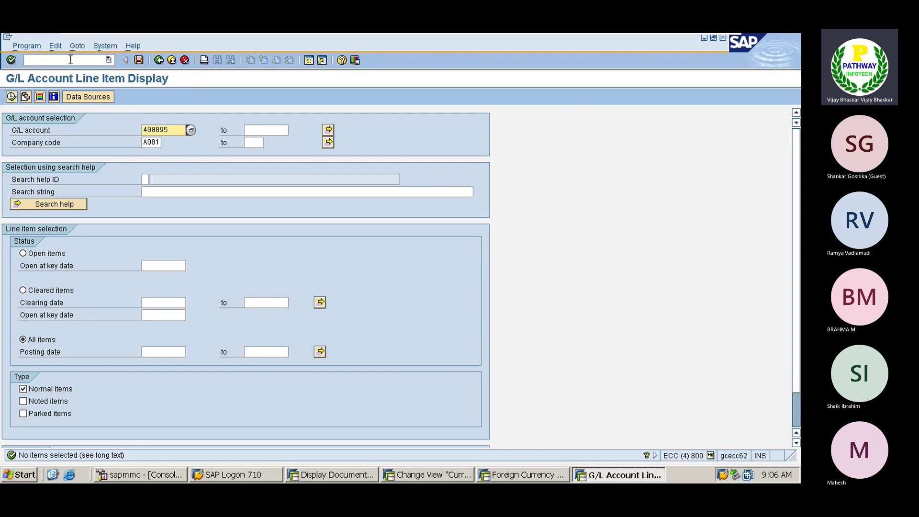
{"action": "left_click", "coordinate": [70, 59]}
{"action": "type", "text": "/nsm"}
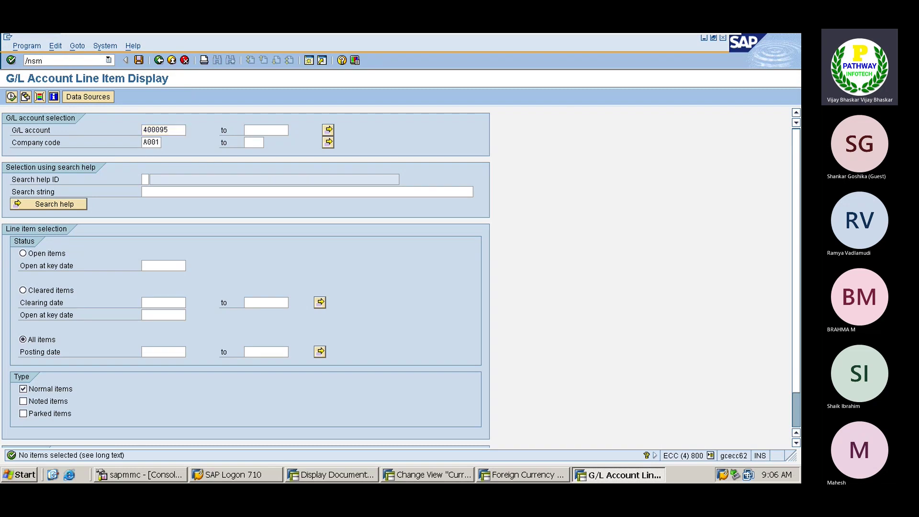
{"action": "type", "text": "35"}
{"action": "key", "text": "Return"}
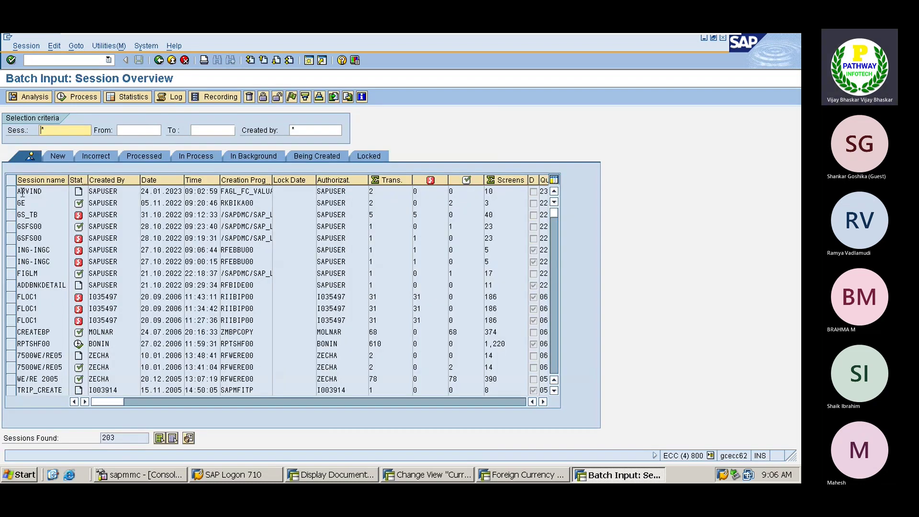
Process the foreign currency valuation batch input session dated 24.01.2023 in display-errors-only mode, then return to the session overview
{"action": "left_click", "coordinate": [13, 191]}
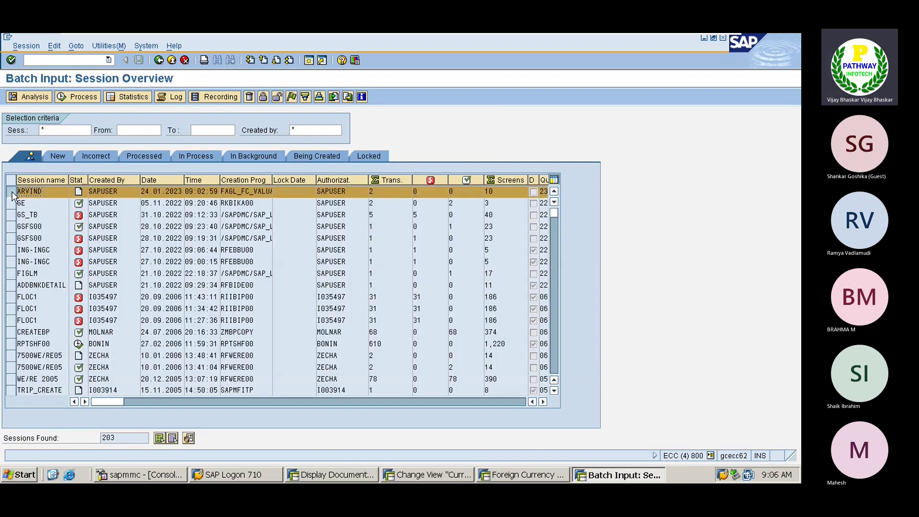
{"action": "key", "text": "alt+Tab"}
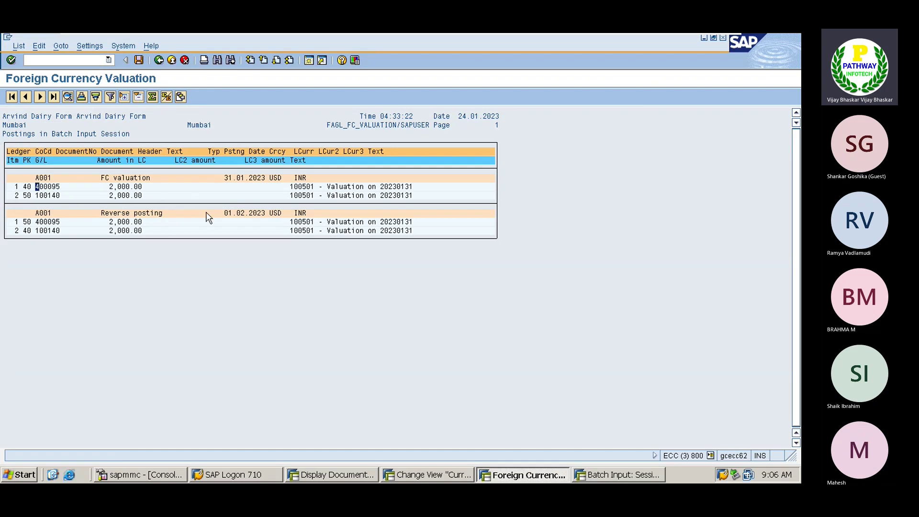
{"action": "key", "text": "alt+Tab"}
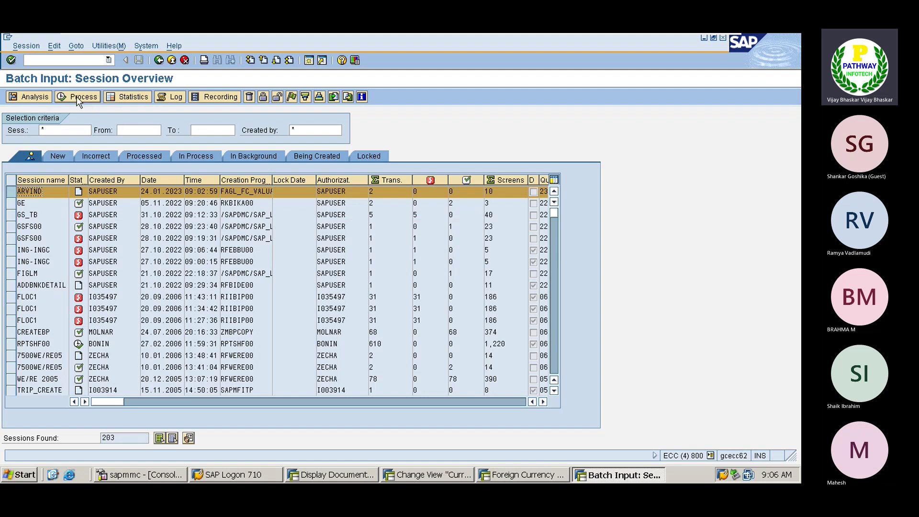
{"action": "left_click", "coordinate": [79, 97]}
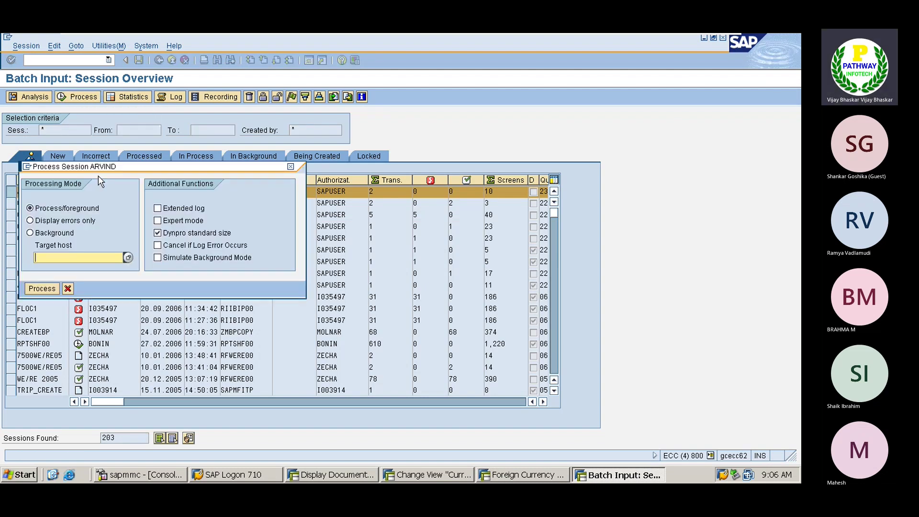
{"action": "left_click", "coordinate": [56, 221]}
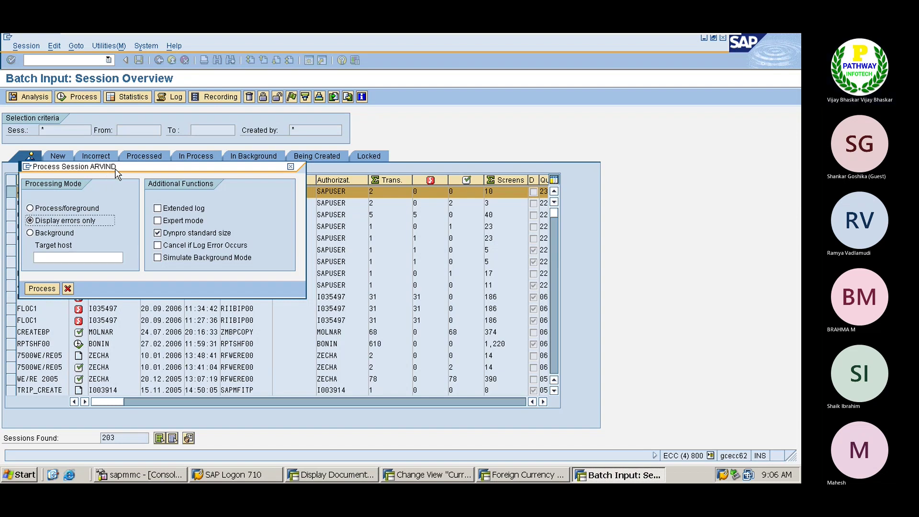
{"action": "left_click_drag", "start_coordinate": [115, 170], "coordinate": [397, 116]}
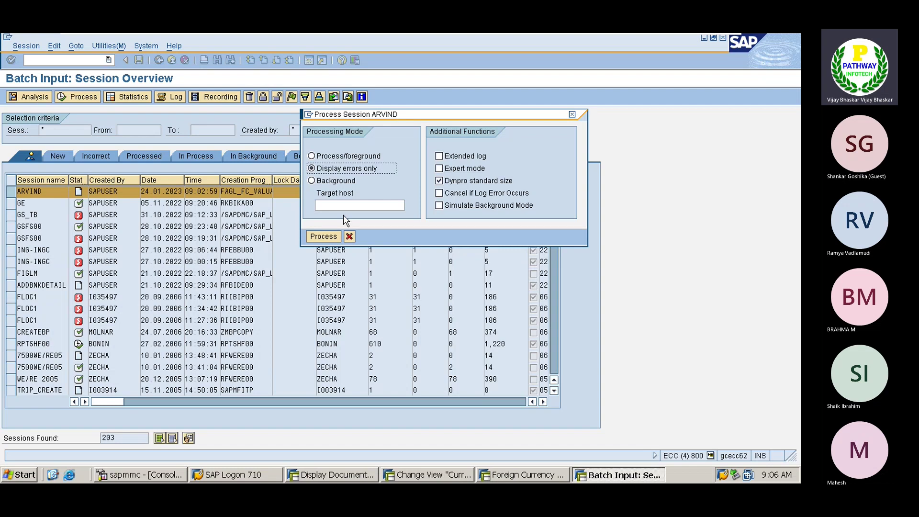
{"action": "left_click", "coordinate": [320, 234]}
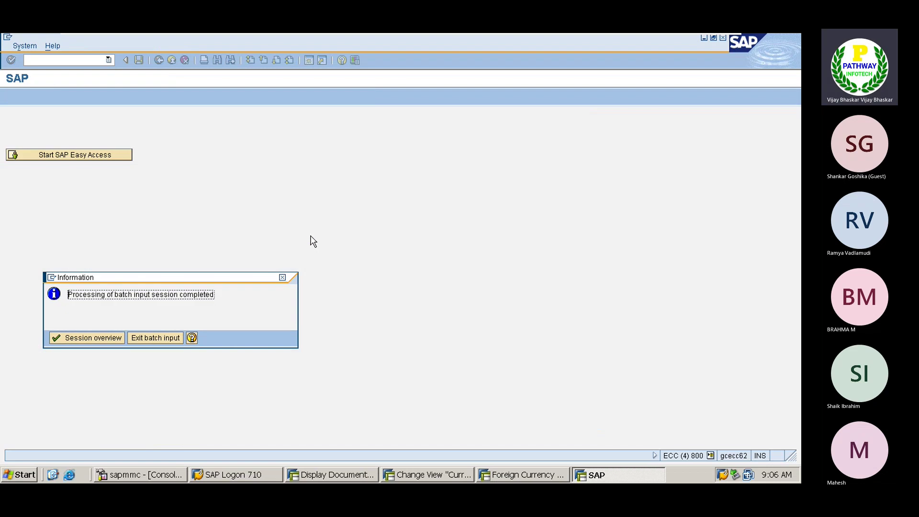
{"action": "left_click", "coordinate": [86, 338]}
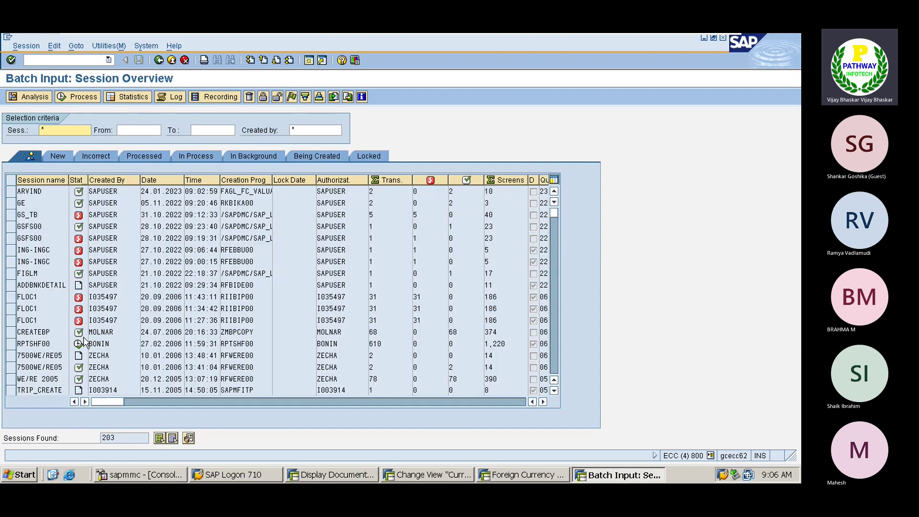
Analyze the processed session and check its log for the posted document numbers against the valuation postings list
{"action": "left_click", "coordinate": [13, 193]}
{"action": "left_click", "coordinate": [13, 192]}
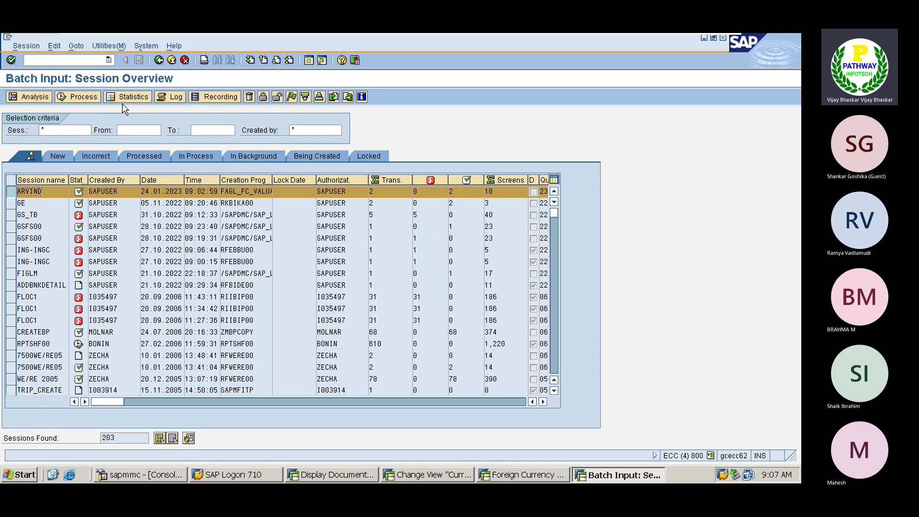
{"action": "left_click", "coordinate": [36, 98]}
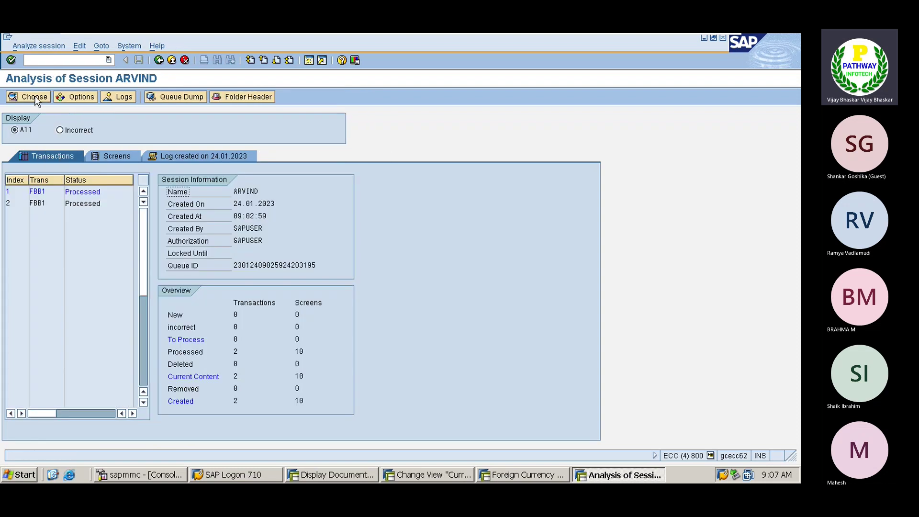
{"action": "left_click", "coordinate": [182, 158]}
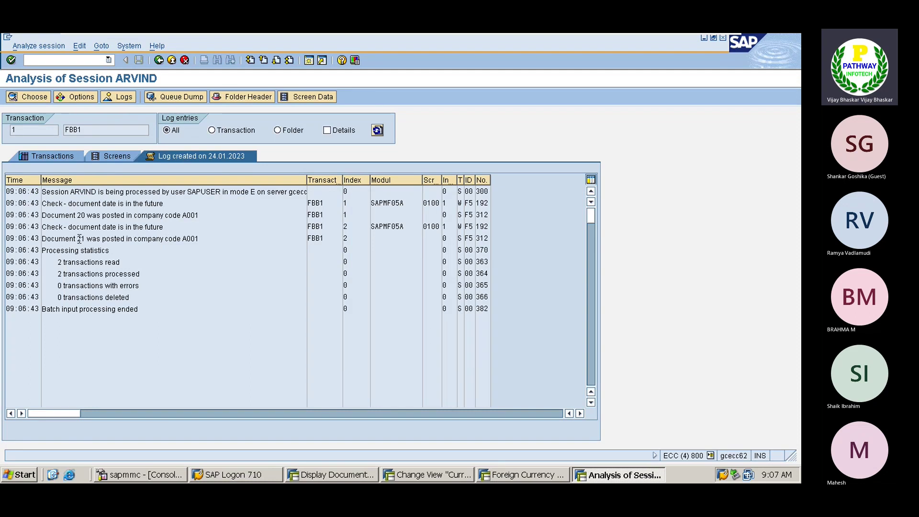
{"action": "left_click", "coordinate": [79, 216]}
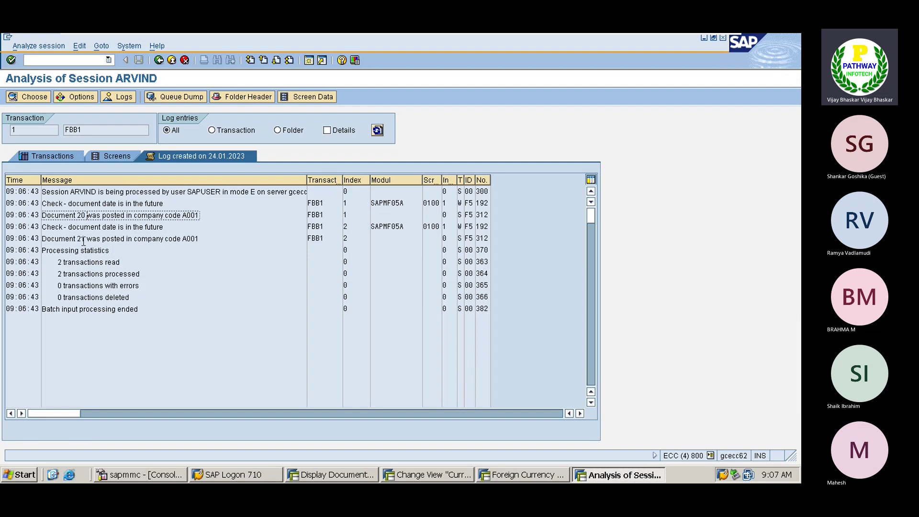
{"action": "left_click", "coordinate": [86, 238]}
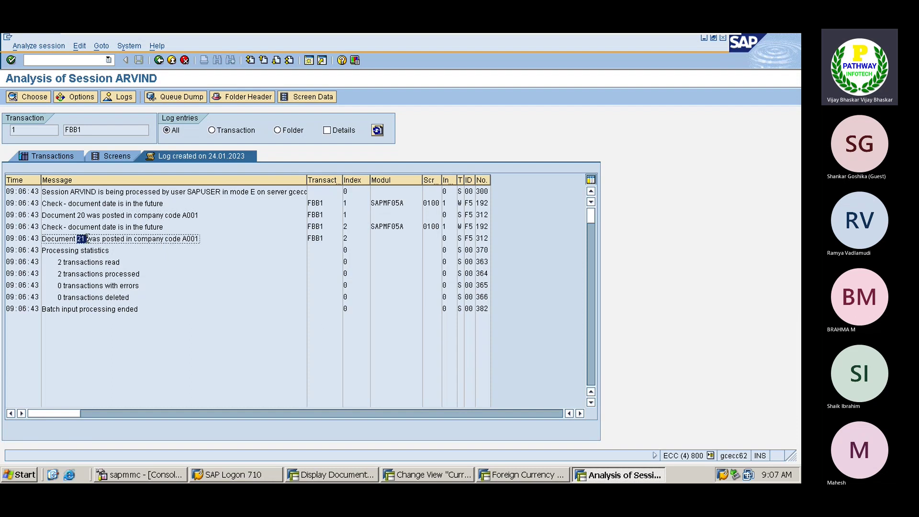
{"action": "double_click", "coordinate": [81, 215]}
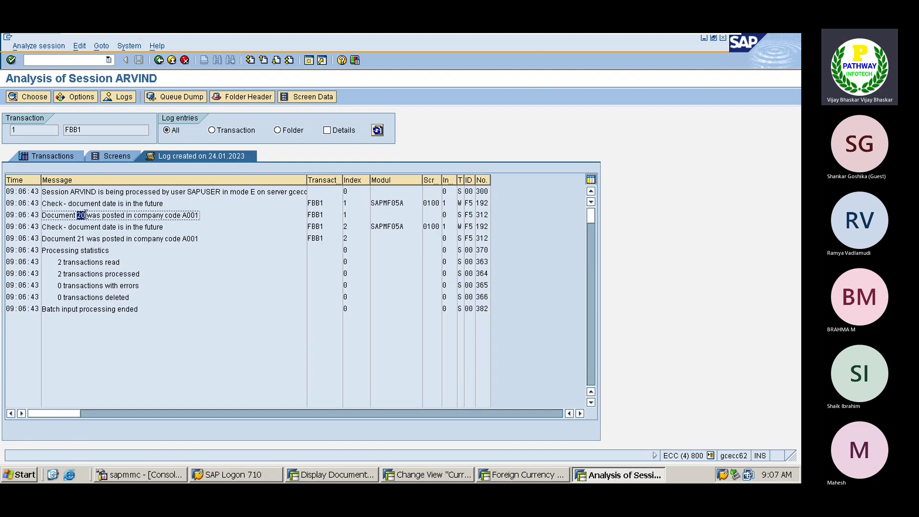
{"action": "double_click", "coordinate": [82, 238]}
{"action": "key", "text": "alt+Tab"}
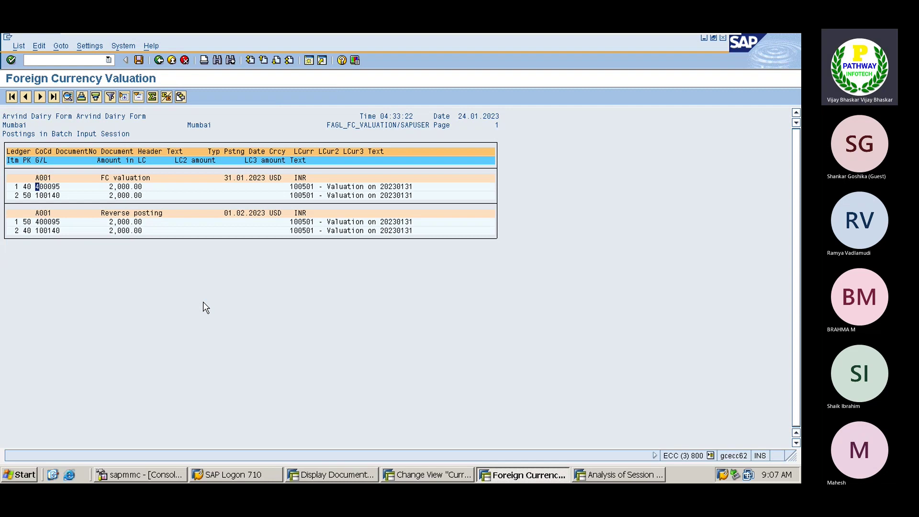
{"action": "key", "text": "alt+Tab"}
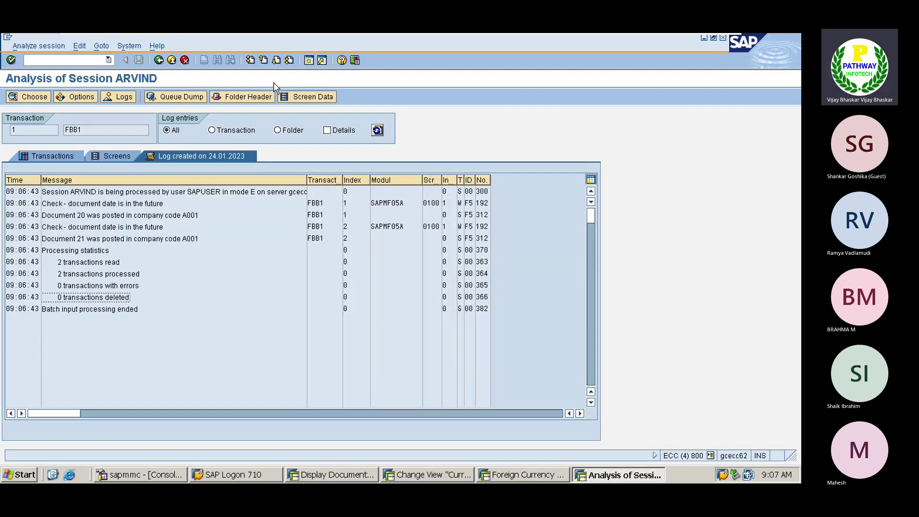
Run FBL3N in a new session to display all items of G/L account 400095 in company code A001
{"action": "left_click", "coordinate": [308, 60]}
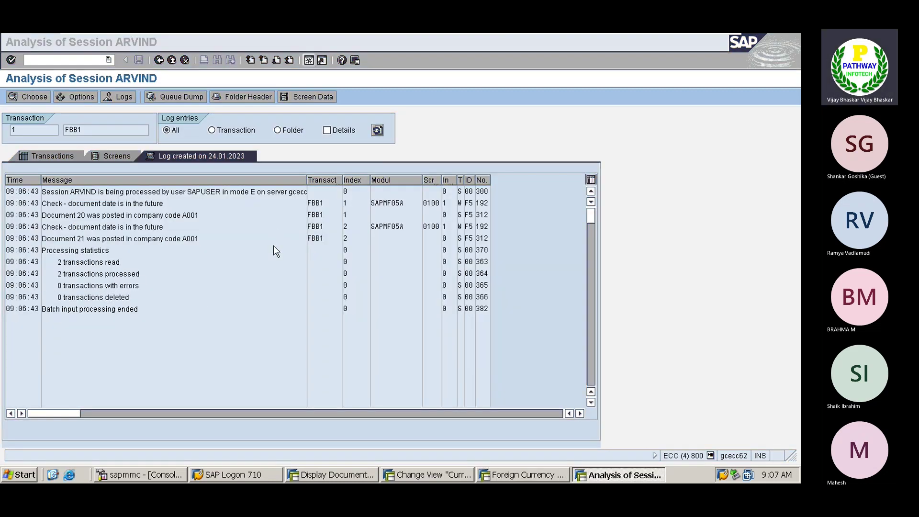
{"action": "type", "text": "fbl3m"}
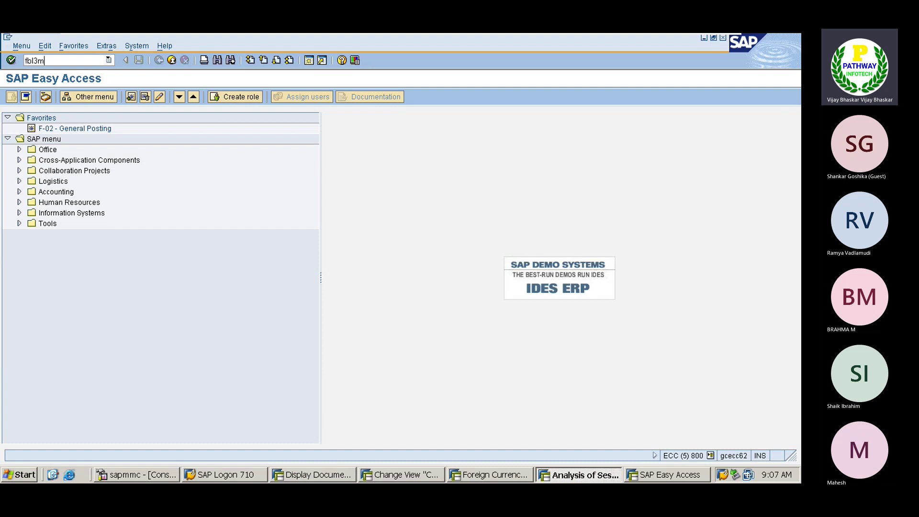
{"action": "key", "text": "Return"}
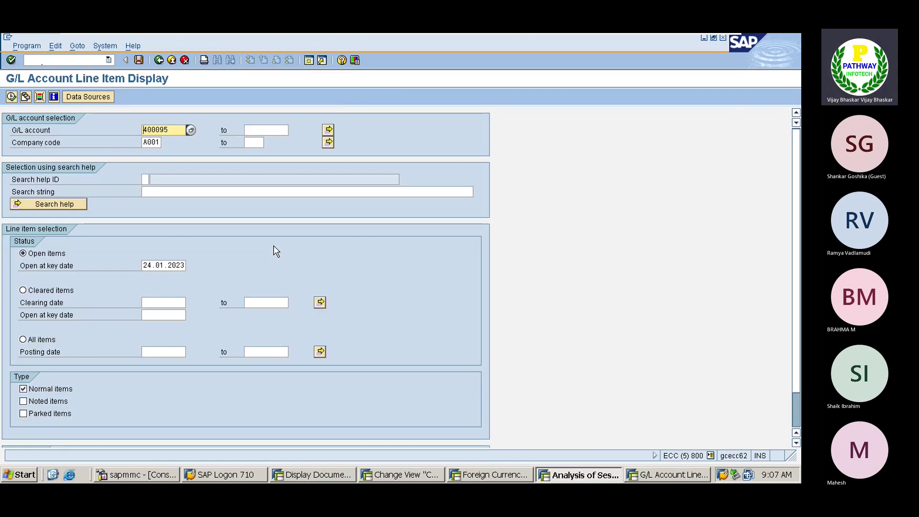
{"action": "left_click", "coordinate": [23, 339]}
{"action": "left_click", "coordinate": [11, 97]}
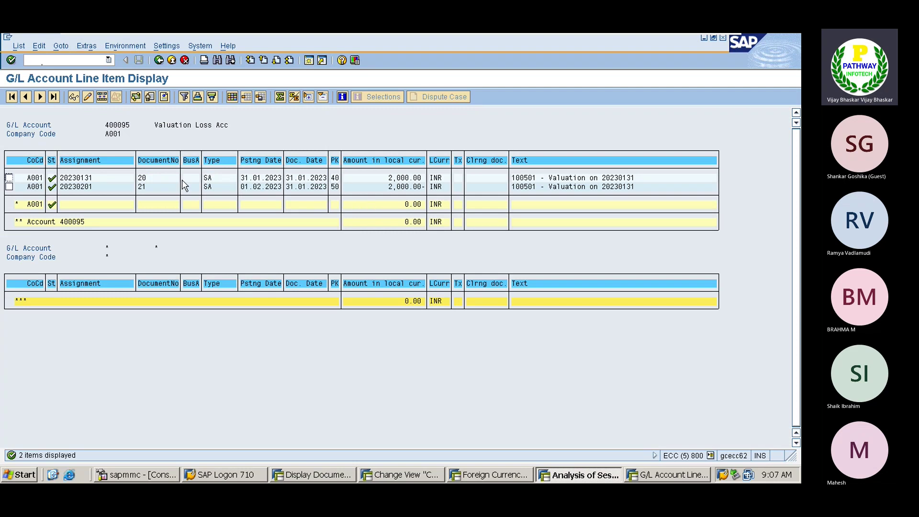
Examine the document numbers, local currency amounts, document dates and posting dates of the valuation and reversal line items
{"action": "left_click", "coordinate": [144, 178]}
{"action": "left_click", "coordinate": [141, 187]}
{"action": "left_click", "coordinate": [398, 178]}
{"action": "left_click", "coordinate": [300, 178]}
{"action": "left_click_drag", "start_coordinate": [299, 177], "coordinate": [327, 178]}
{"action": "left_click_drag", "start_coordinate": [241, 178], "coordinate": [275, 190]}
{"action": "left_click", "coordinate": [283, 185]}
Return to the currency exchange rates table and review the USD to INR rate valid from 20.02.2023
{"action": "key", "text": "alt+Tab"}
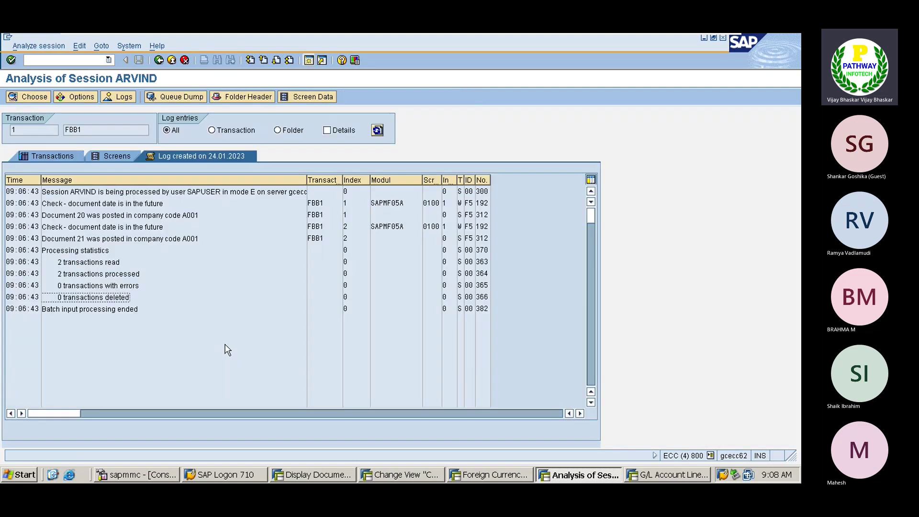
{"action": "key", "text": "alt+Tab"}
{"action": "key", "text": "alt+Tab"}
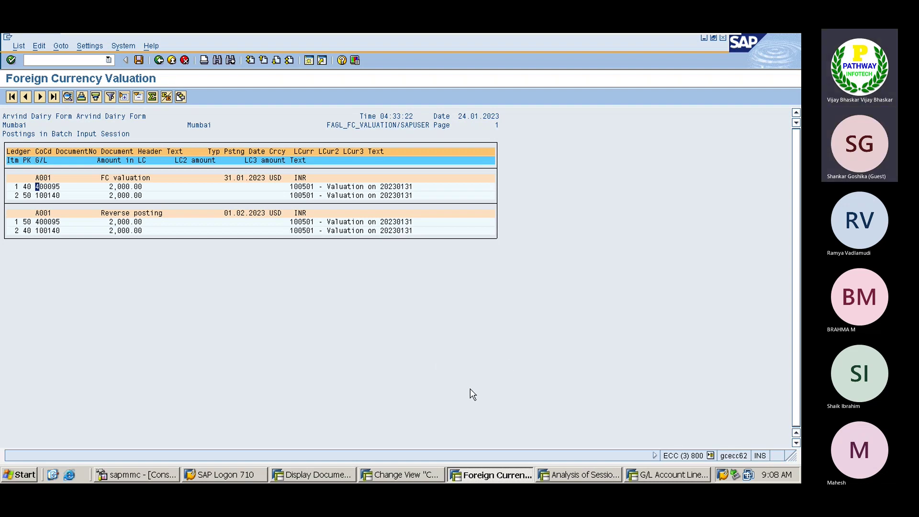
{"action": "left_click", "coordinate": [391, 474]}
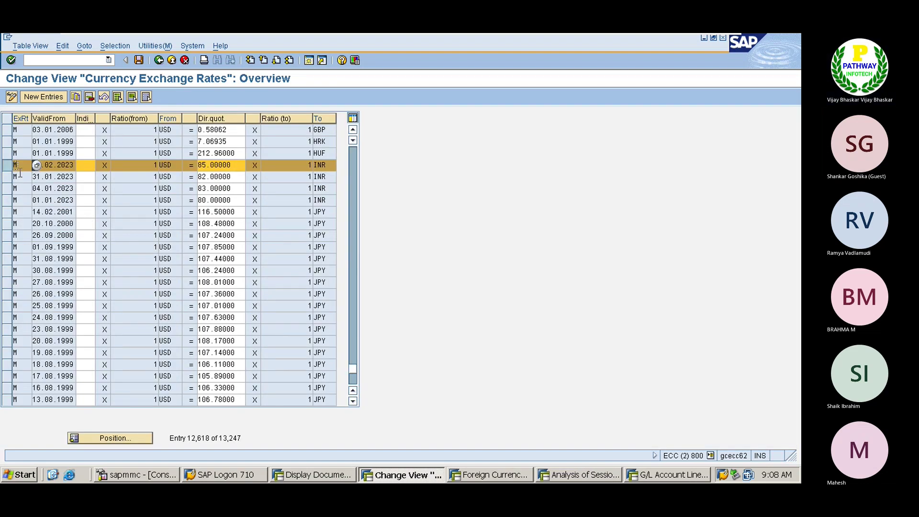
{"action": "left_click", "coordinate": [7, 166]}
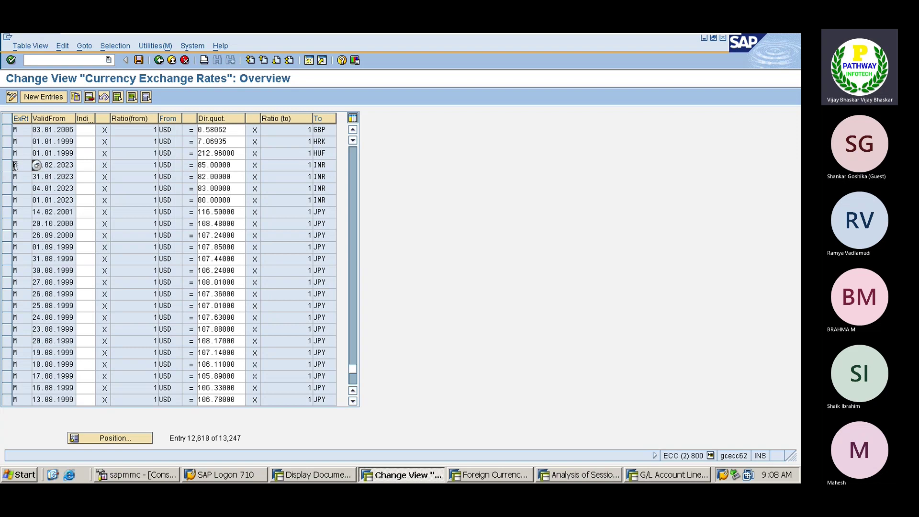
{"action": "left_click", "coordinate": [10, 165]}
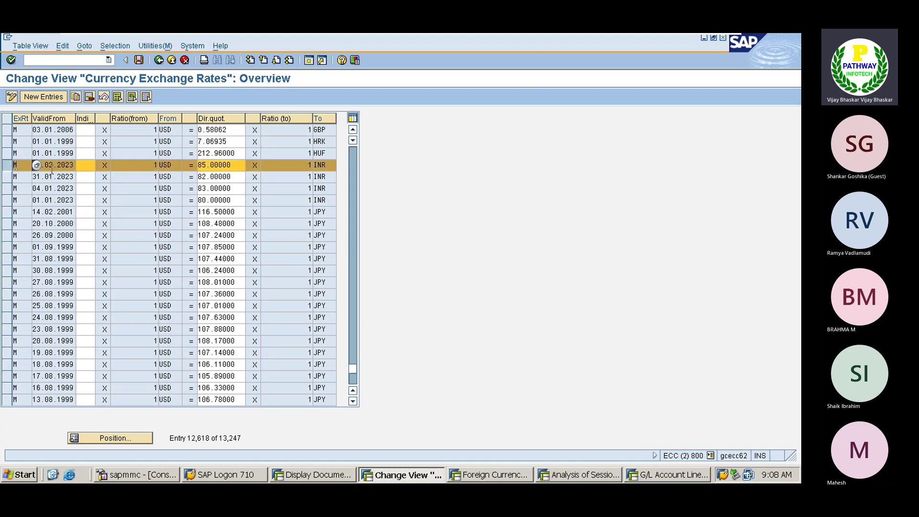
{"action": "left_click", "coordinate": [56, 165]}
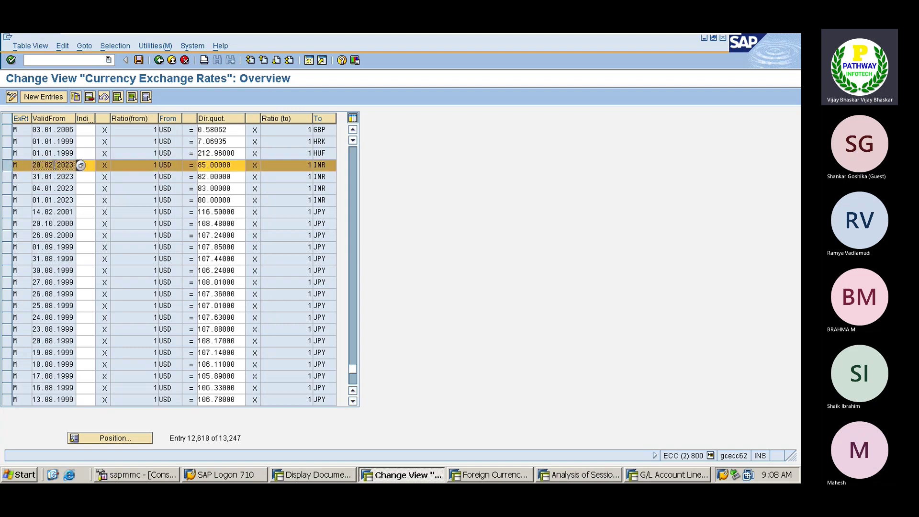
{"action": "left_click", "coordinate": [117, 166]}
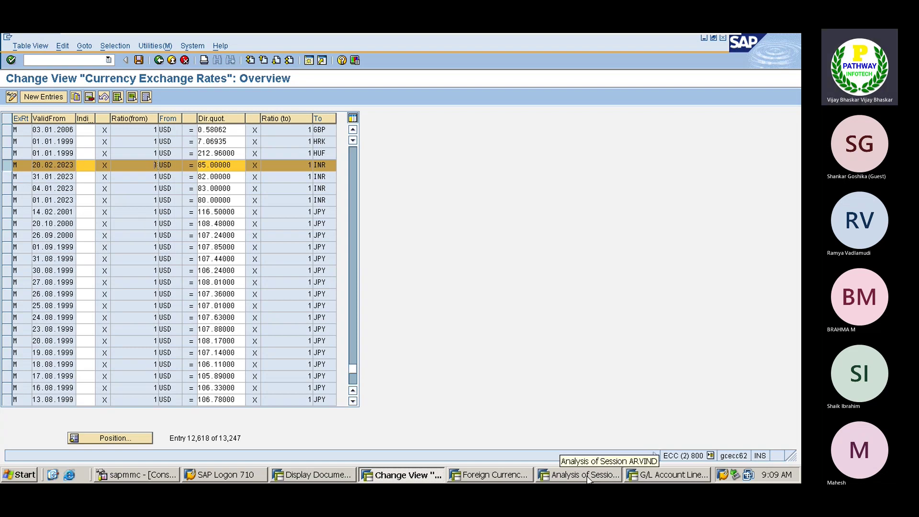
Switch to the G/L line item session and open outgoing payment posting with transaction F-53
{"action": "left_click", "coordinate": [666, 475]}
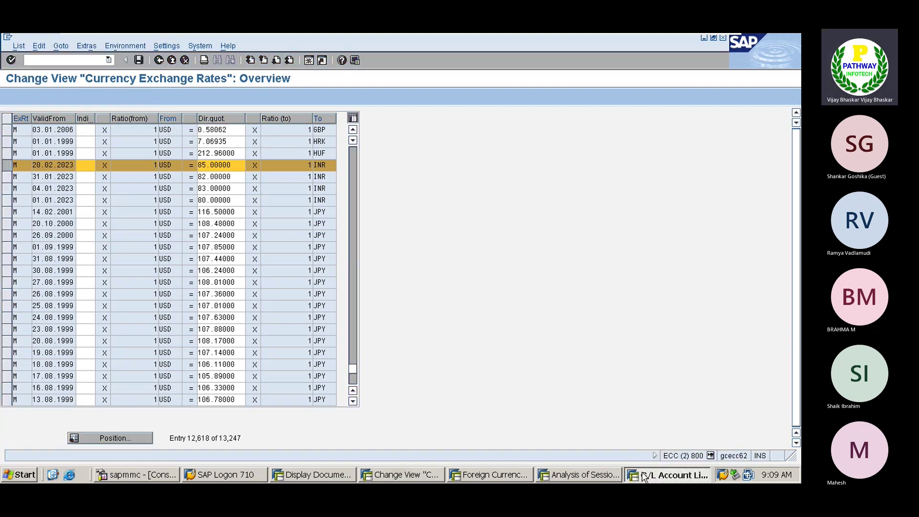
{"action": "left_click", "coordinate": [52, 61]}
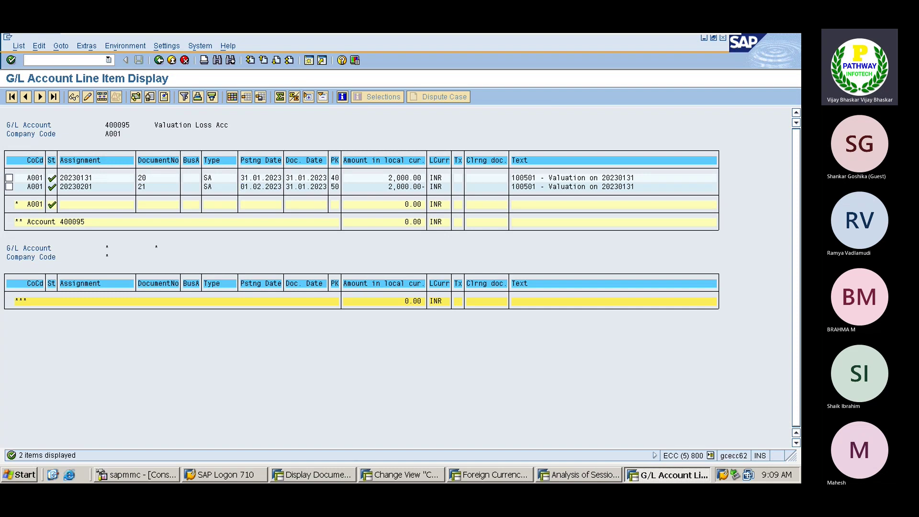
{"action": "type", "text": "/nf-53"}
{"action": "key", "text": "Return"}
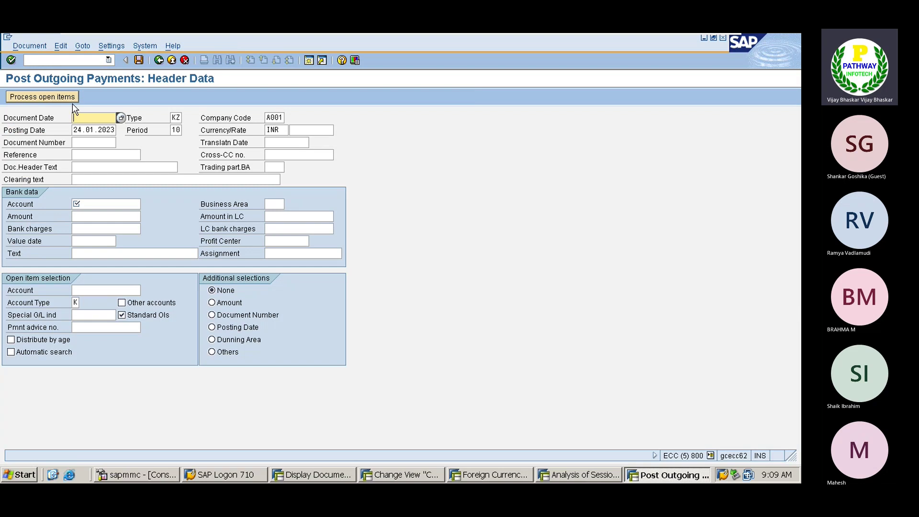
Set the outgoing payment's document date and posting date to 20.02.2023 and its currency to USD
{"action": "type", "text": "20"}
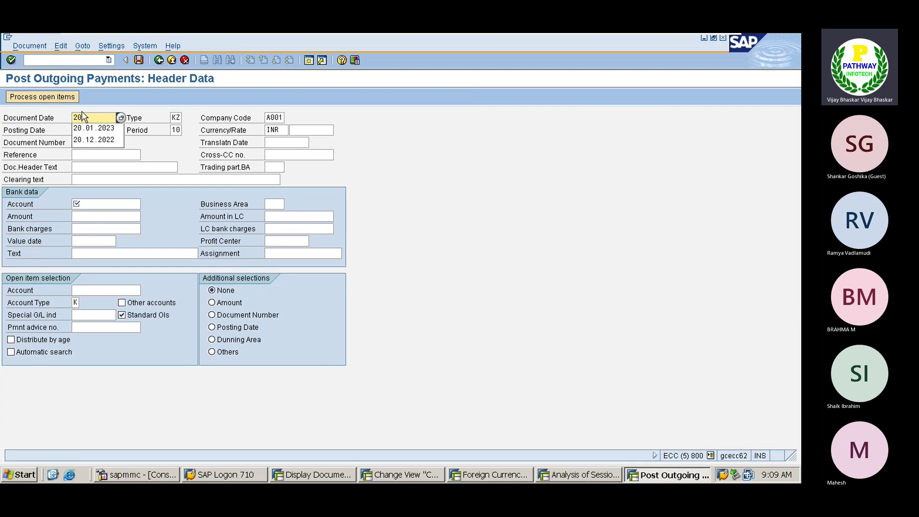
{"action": "type", "text": "022023"}
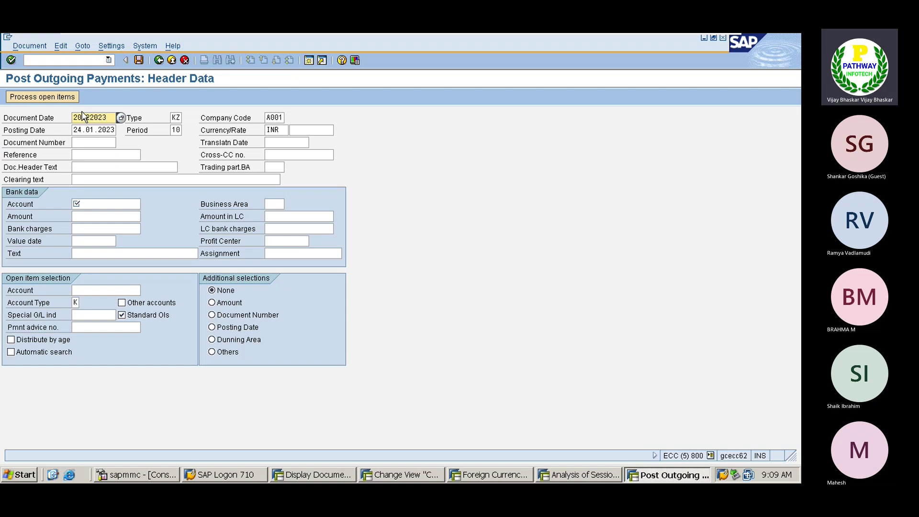
{"action": "left_click_drag", "start_coordinate": [110, 117], "coordinate": [73, 118]}
{"action": "key", "text": "ctrl+c"}
{"action": "left_click", "coordinate": [71, 119]}
{"action": "key", "text": "Tab"}
{"action": "key", "text": "Tab"}
{"action": "key", "text": "Tab"}
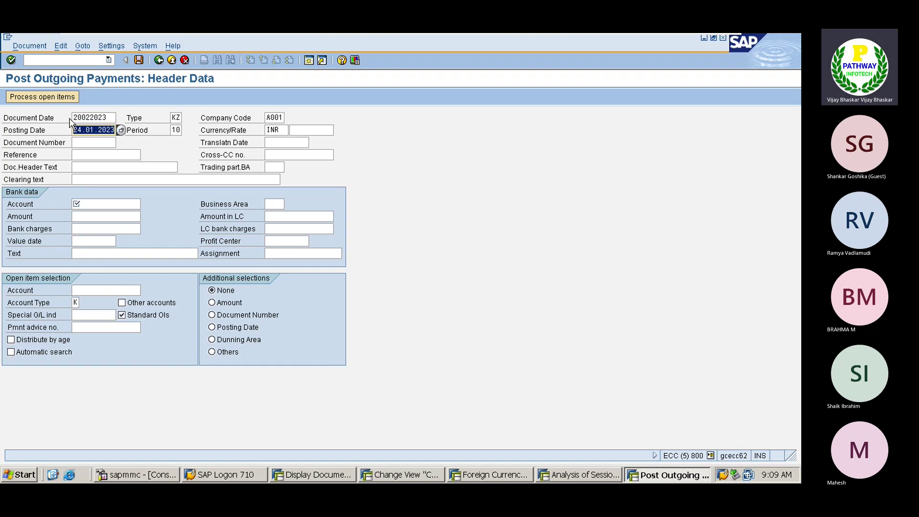
{"action": "key", "text": "ctrl+v"}
{"action": "key", "text": "Tab"}
{"action": "key", "text": "Tab"}
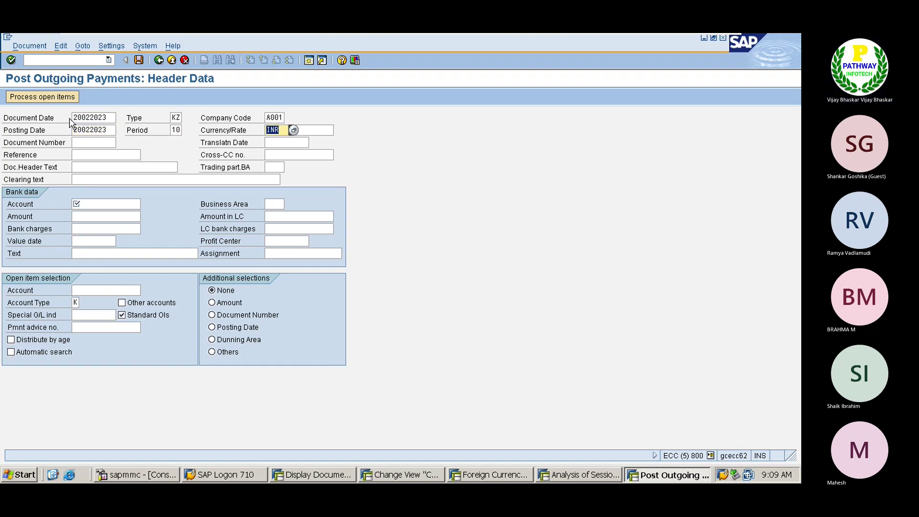
{"action": "type", "text": "USD"}
{"action": "key", "text": "Tab"}
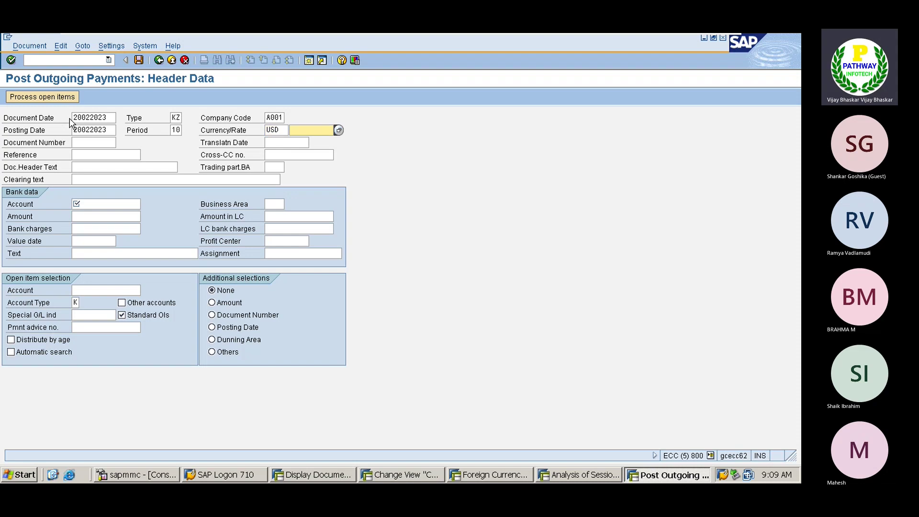
Fill in the payment's bank data with the HDFC bank G/L account, amount 1 and value date 24.01.2023
{"action": "left_click", "coordinate": [83, 203]}
{"action": "type", "text": "200105"}
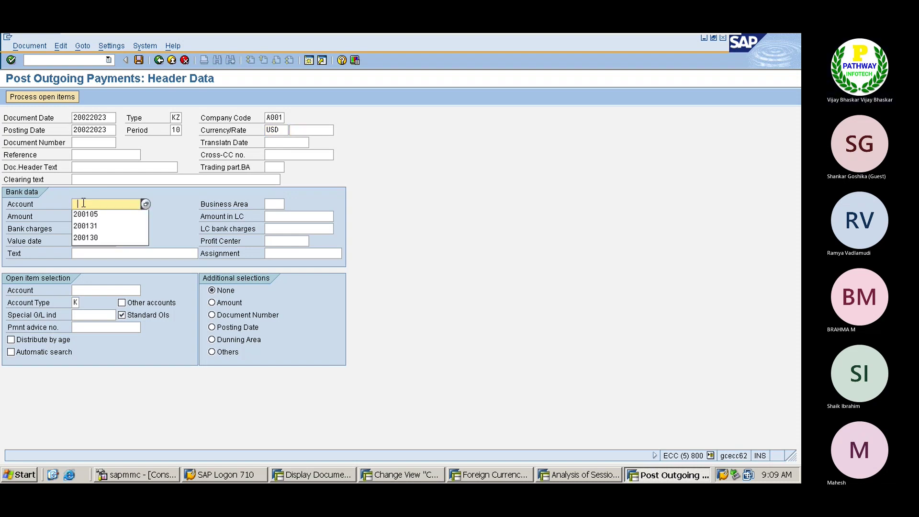
{"action": "key", "text": "Tab"}
{"action": "type", "text": "1"}
{"action": "key", "text": "Tab"}
{"action": "key", "text": "Tab"}
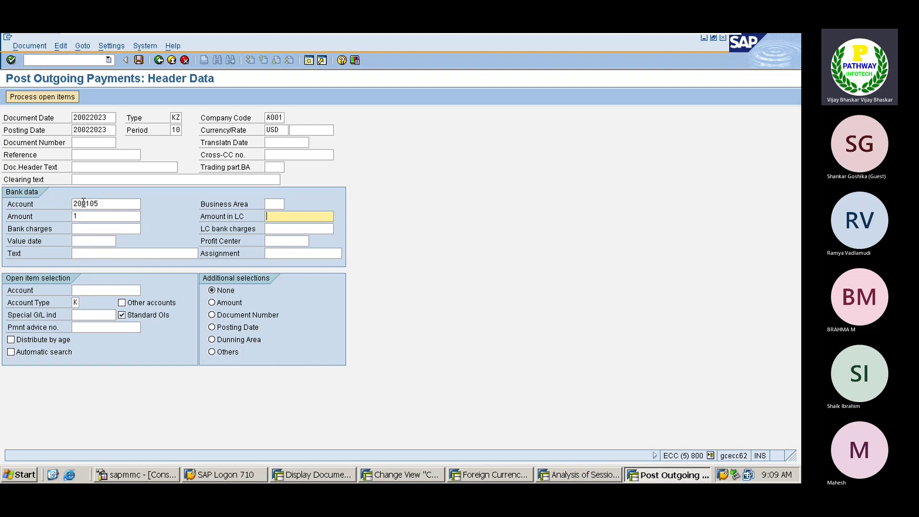
{"action": "key", "text": "Tab"}
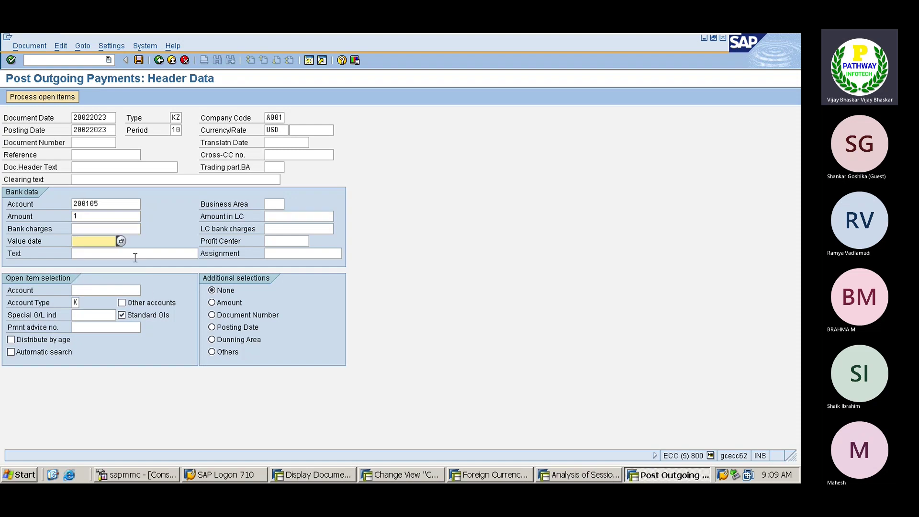
{"action": "left_click", "coordinate": [121, 240]}
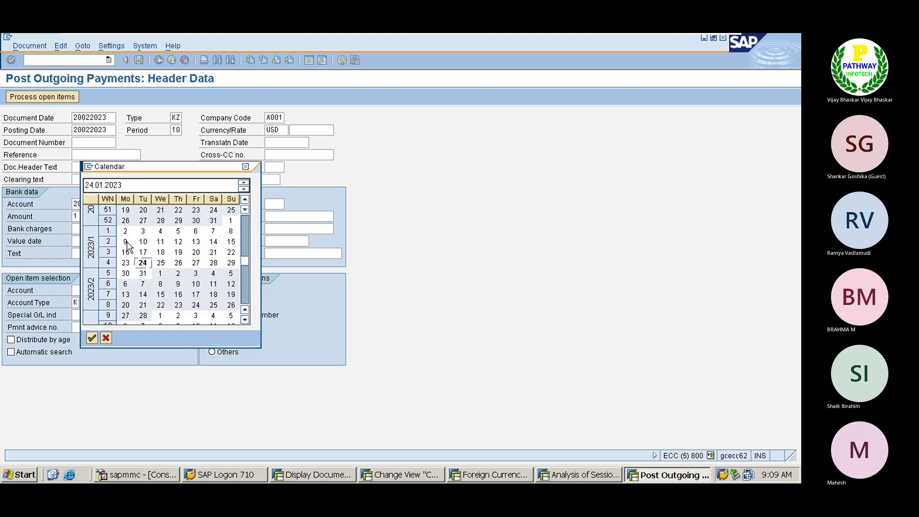
{"action": "double_click", "coordinate": [142, 262]}
Look up the vendors of company code A001 and select ASB Ltd as the account for open item selection
{"action": "left_click", "coordinate": [88, 291]}
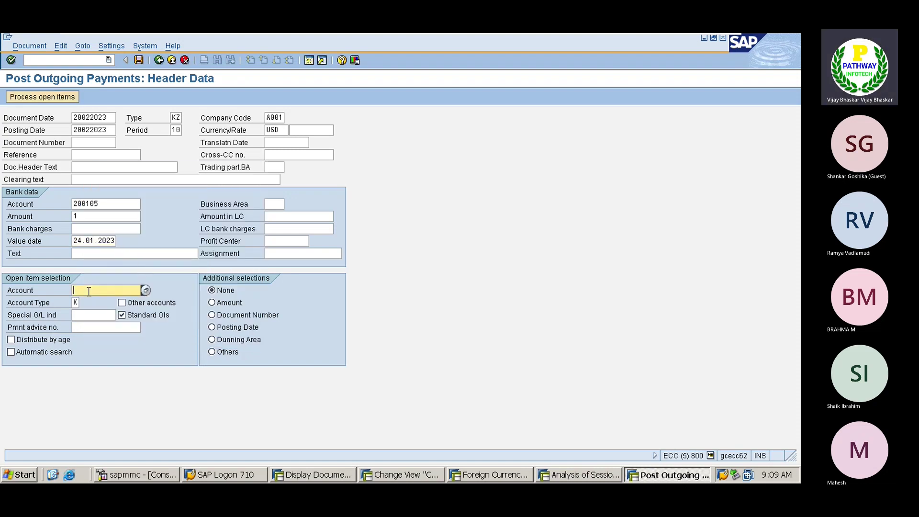
{"action": "left_click", "coordinate": [146, 290]}
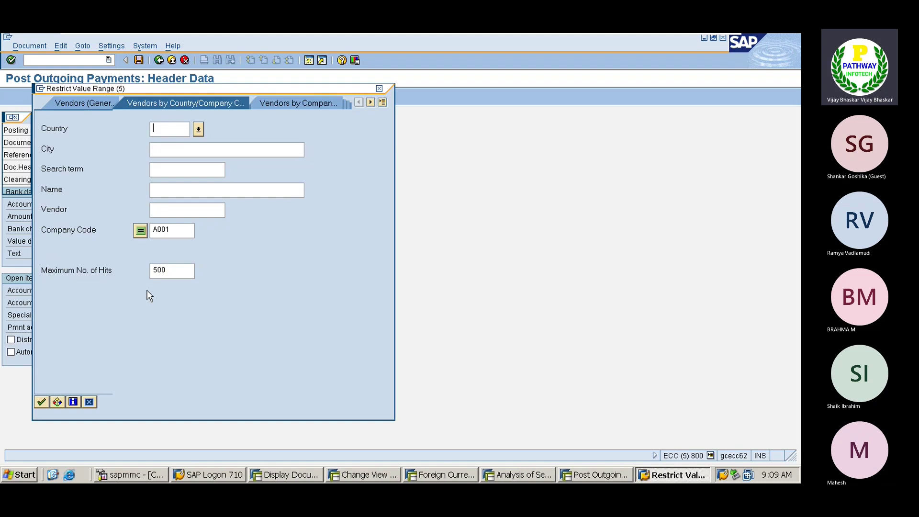
{"action": "key", "text": "Return"}
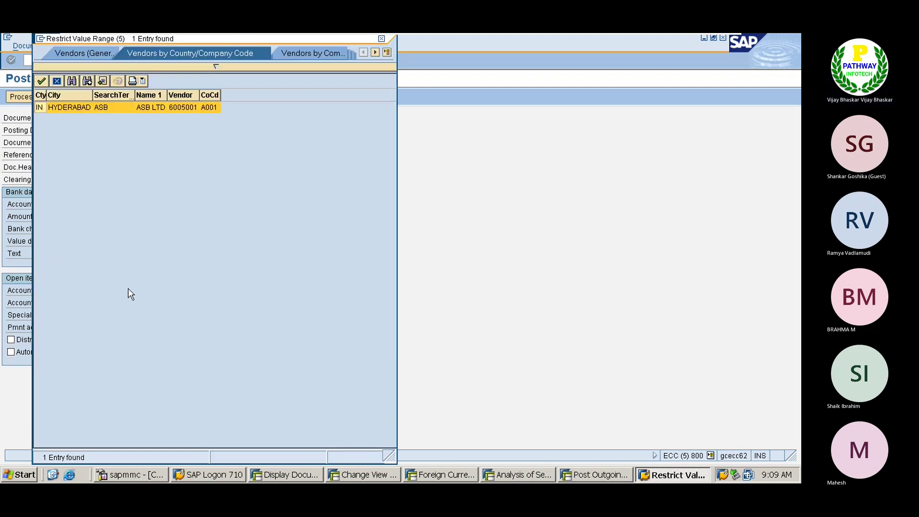
{"action": "key", "text": "Return"}
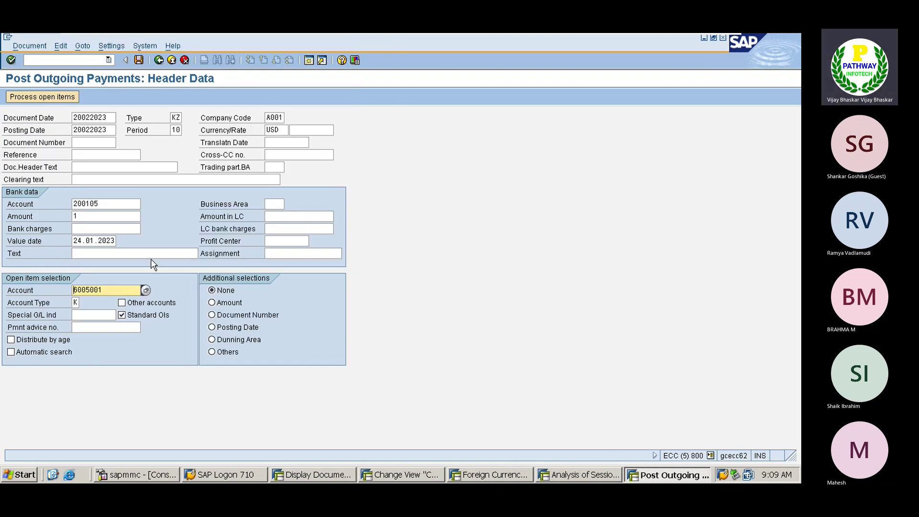
Set the payment's bank amount to 1000 and proceed to processing the vendor's open items, accepting the period and date warnings
{"action": "left_click", "coordinate": [92, 216]}
{"action": "type", "text": "1"}
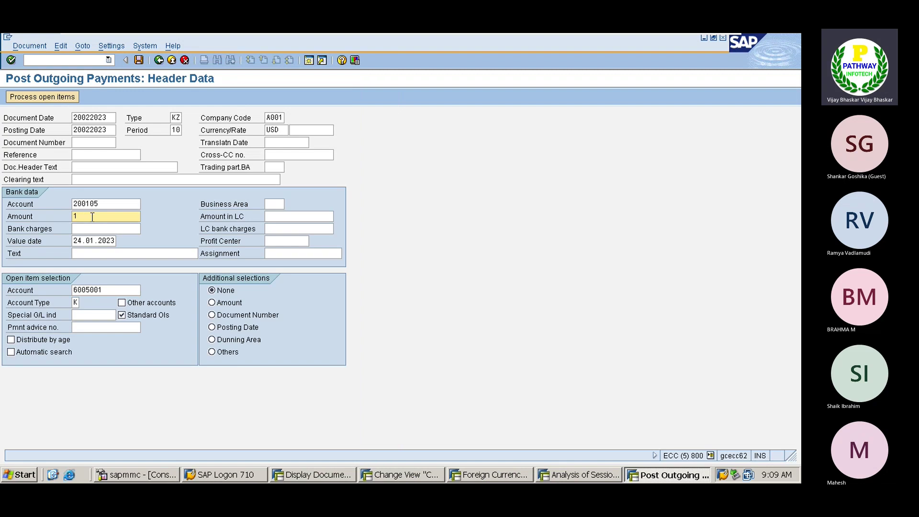
{"action": "type", "text": "000"}
{"action": "key", "text": "Escape"}
{"action": "left_click", "coordinate": [52, 98]}
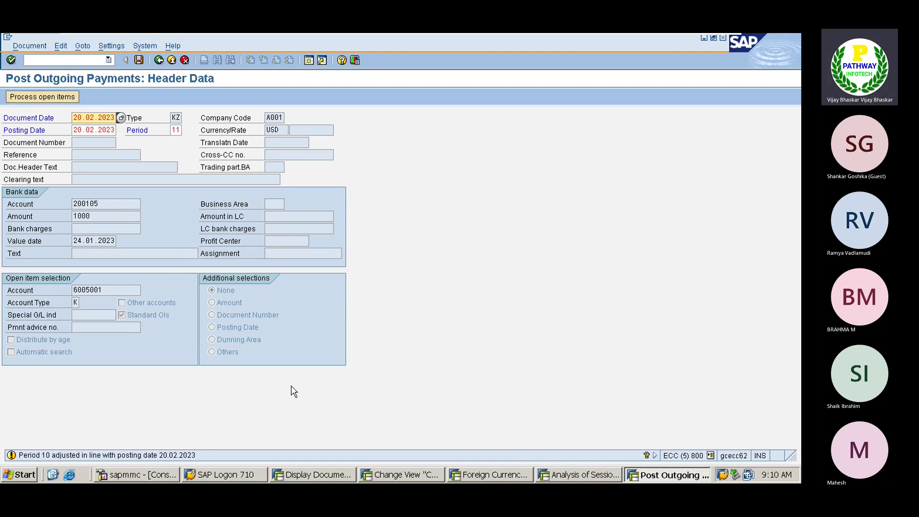
{"action": "key", "text": "Return"}
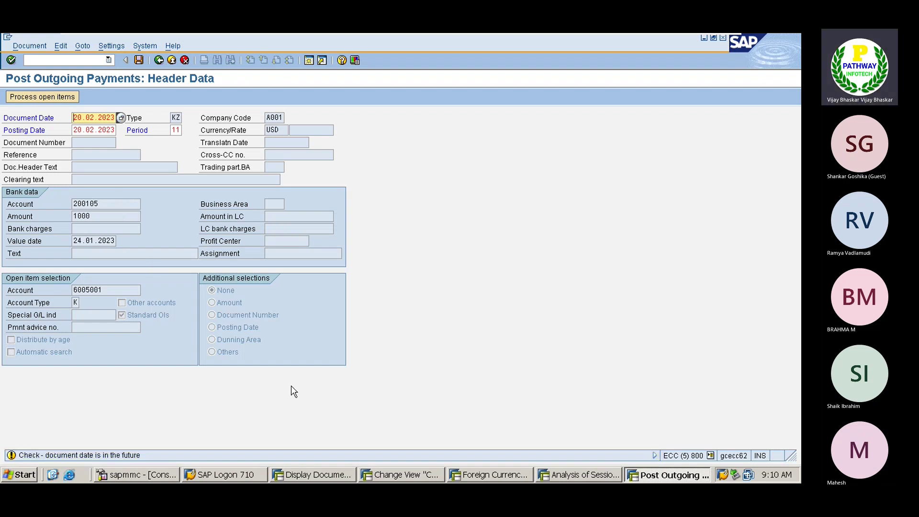
{"action": "key", "text": "Return"}
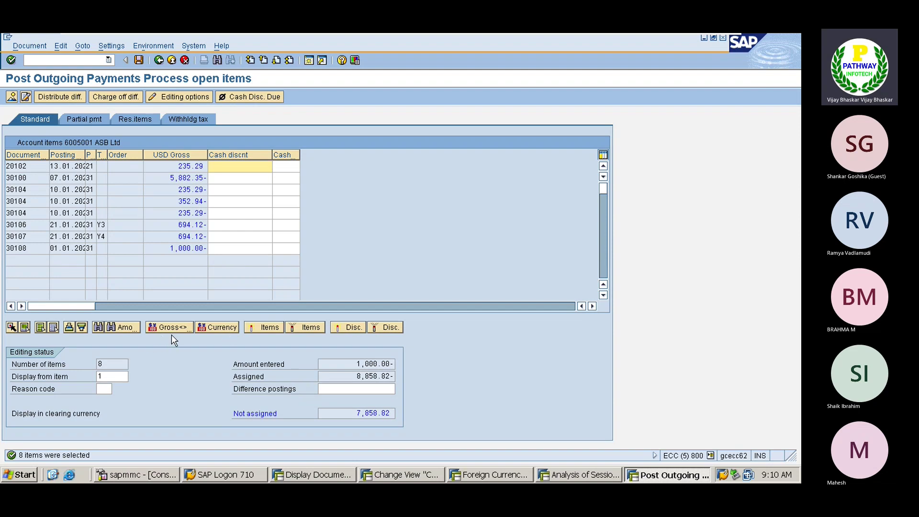
Deactivate all of the vendor's open items and activate only the 1,000.00 USD invoice item for clearing
{"action": "left_click", "coordinate": [43, 330]}
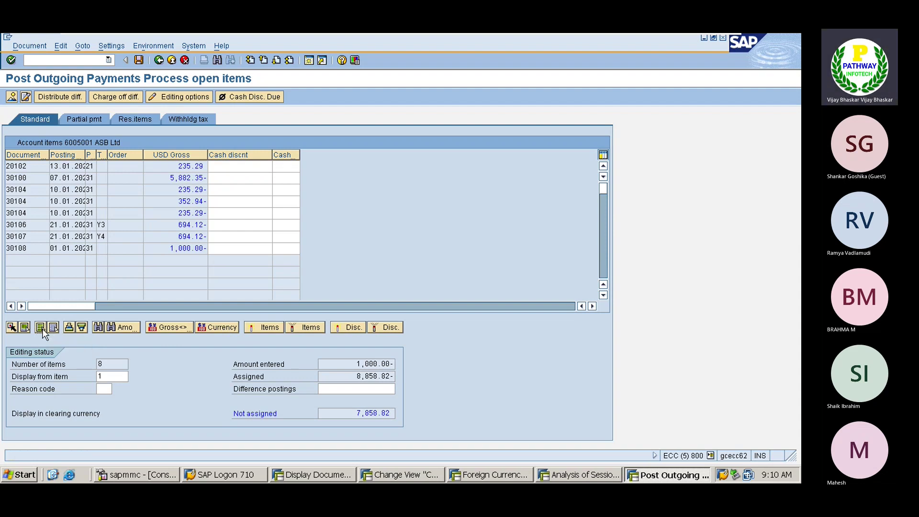
{"action": "left_click", "coordinate": [296, 328]}
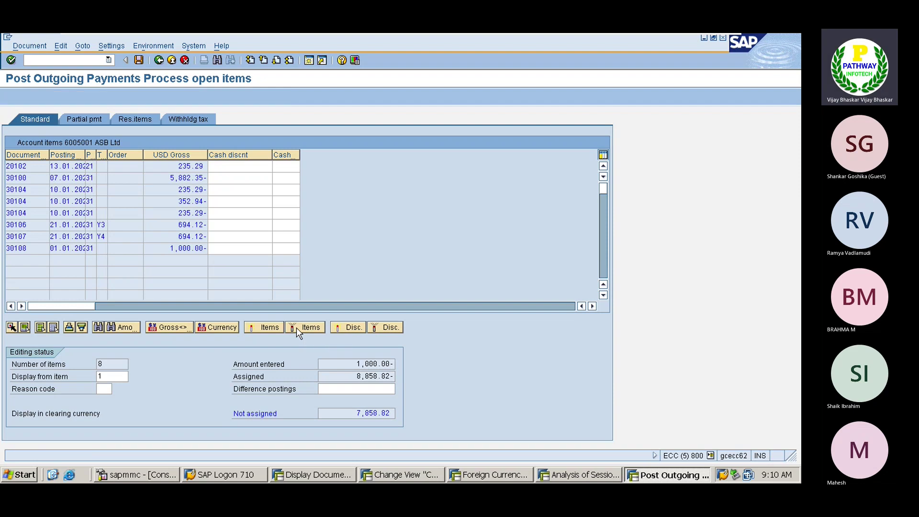
{"action": "double_click", "coordinate": [180, 248]}
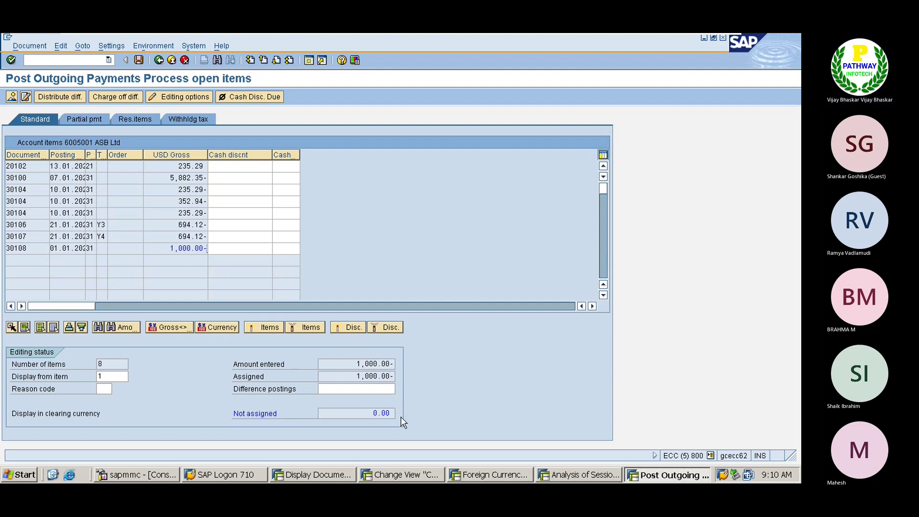
Simulate the outgoing payment document and check the exchange rate applied in its header
{"action": "left_click", "coordinate": [37, 46]}
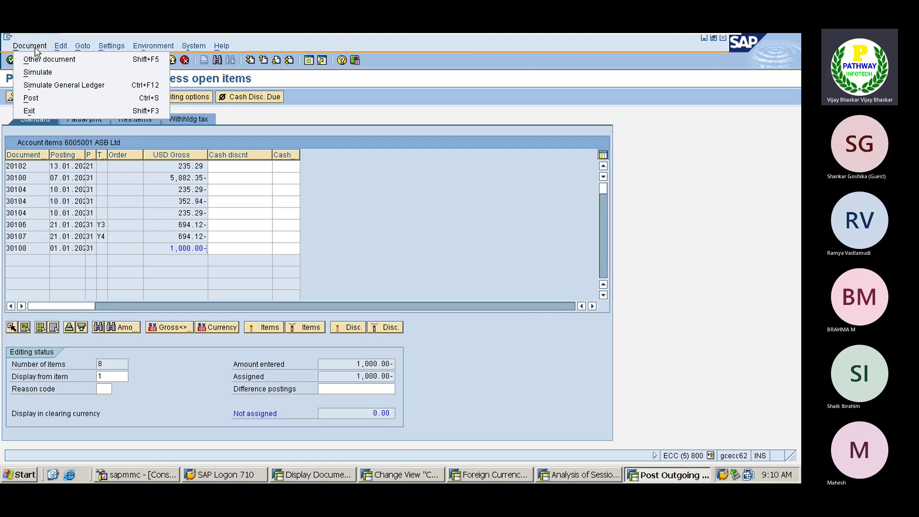
{"action": "left_click", "coordinate": [38, 71]}
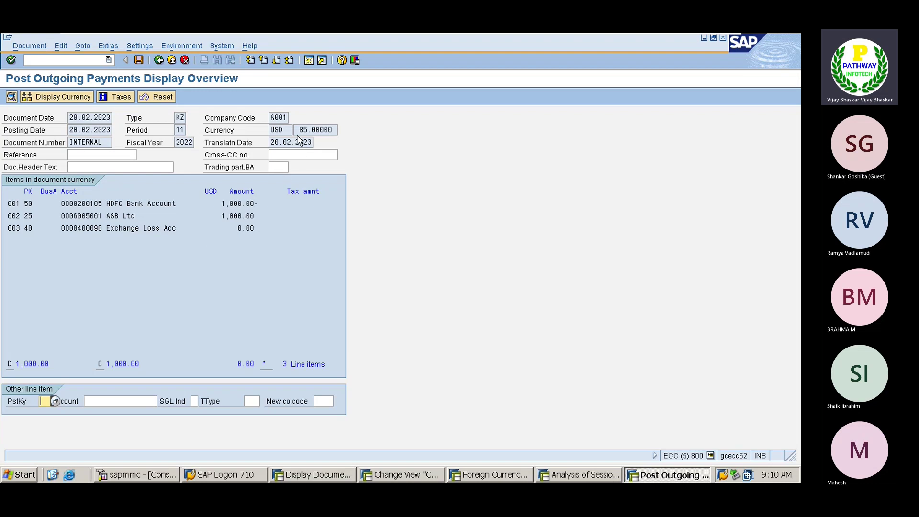
{"action": "left_click_drag", "start_coordinate": [298, 130], "coordinate": [333, 129]}
Review the USD to INR rates valid from 01.01.2023, 31.01.2023 and 20.02.2023 in the currency exchange rates table
{"action": "key", "text": "alt+Tab"}
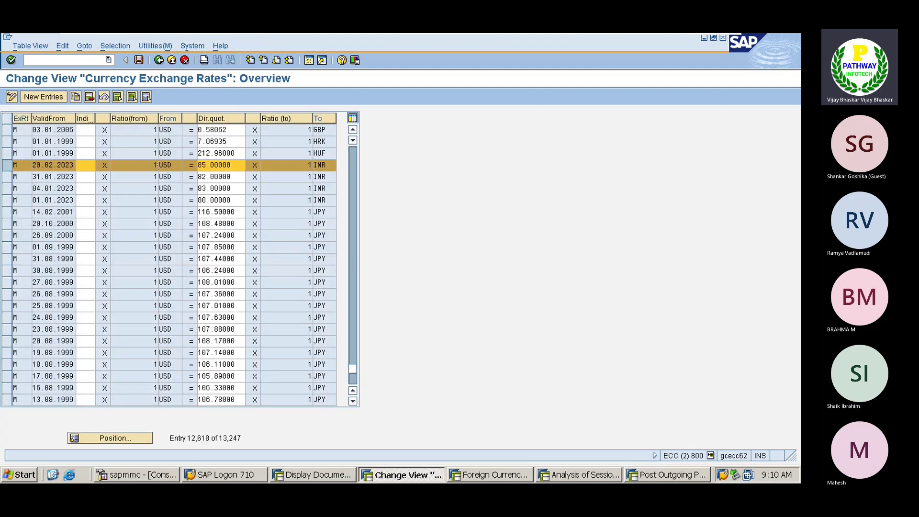
{"action": "left_click", "coordinate": [7, 166]}
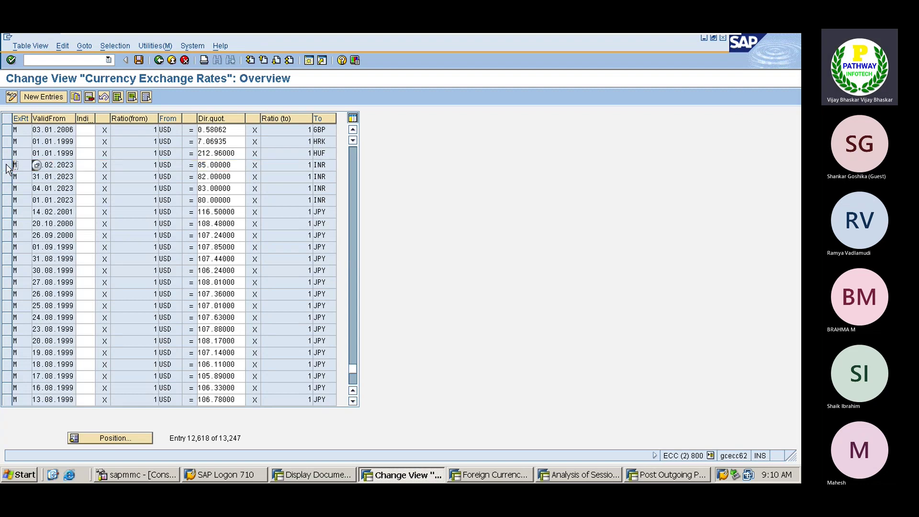
{"action": "left_click", "coordinate": [8, 200]}
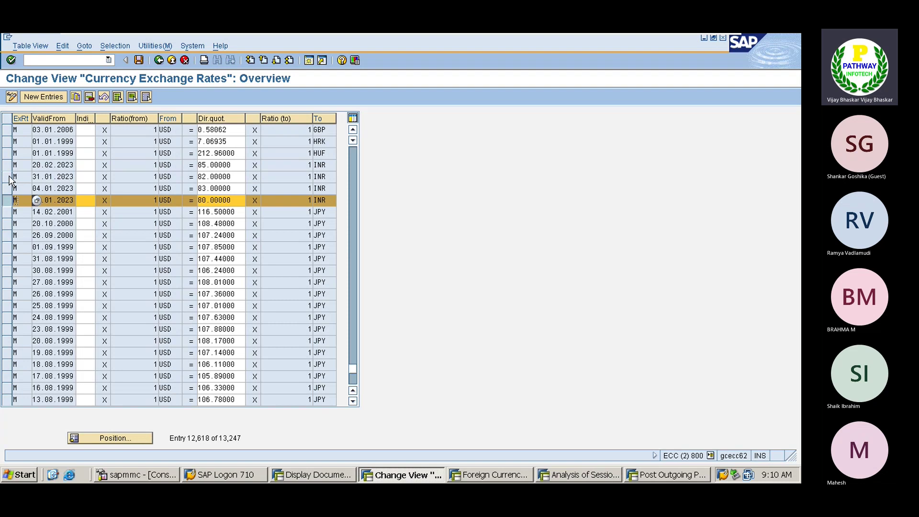
{"action": "left_click", "coordinate": [10, 177]}
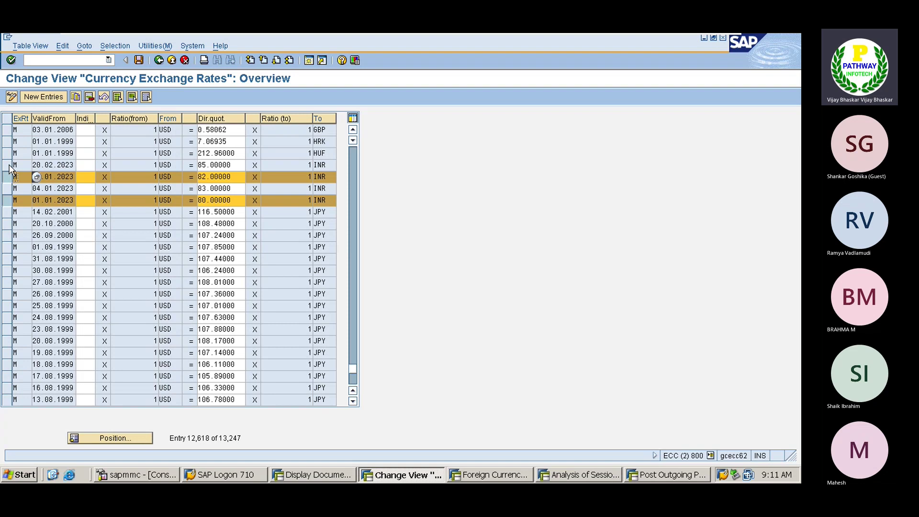
{"action": "left_click", "coordinate": [10, 165]}
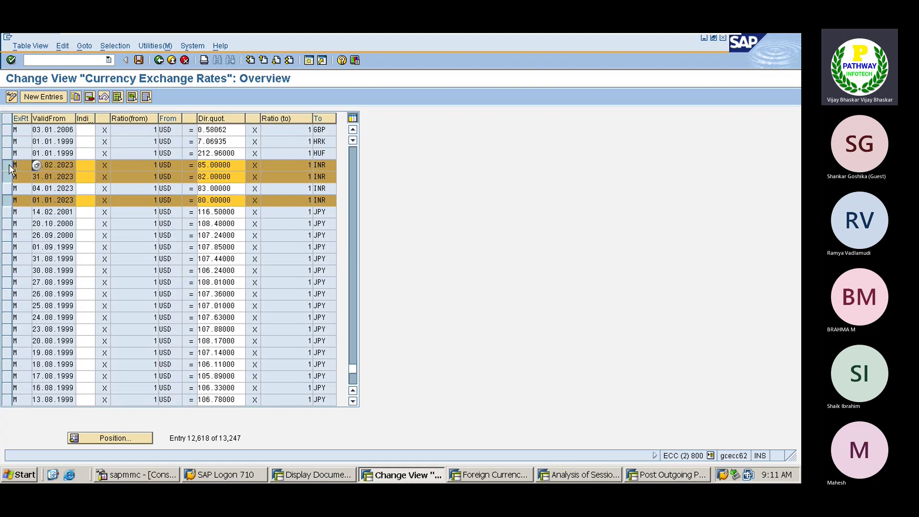
Return to the simulated payment and examine its line items in local currency, including the exchange loss, and in document currency
{"action": "key", "text": "alt+Tab"}
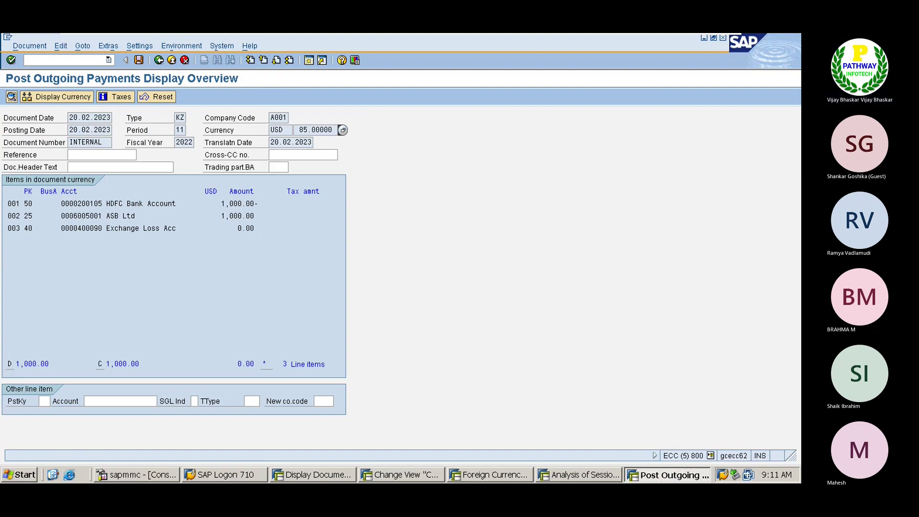
{"action": "left_click", "coordinate": [61, 96]}
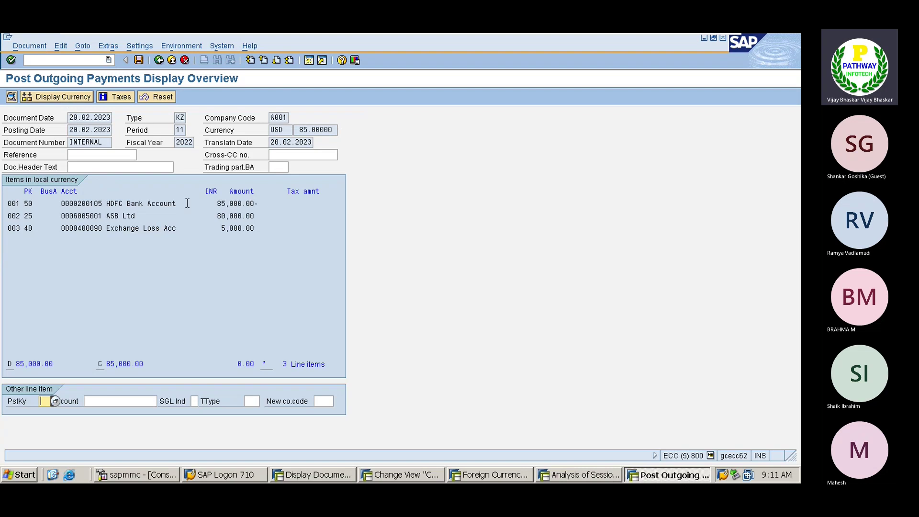
{"action": "left_click", "coordinate": [258, 228]}
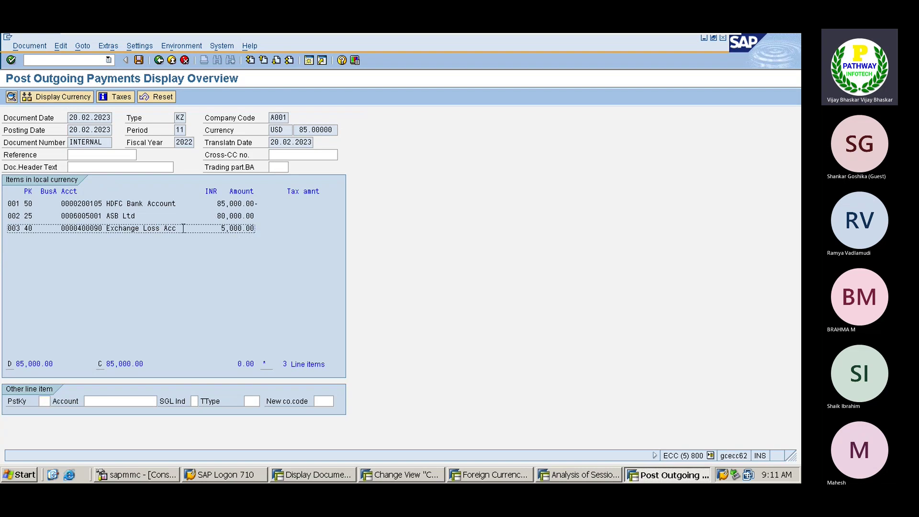
{"action": "left_click_drag", "start_coordinate": [181, 228], "coordinate": [106, 228]}
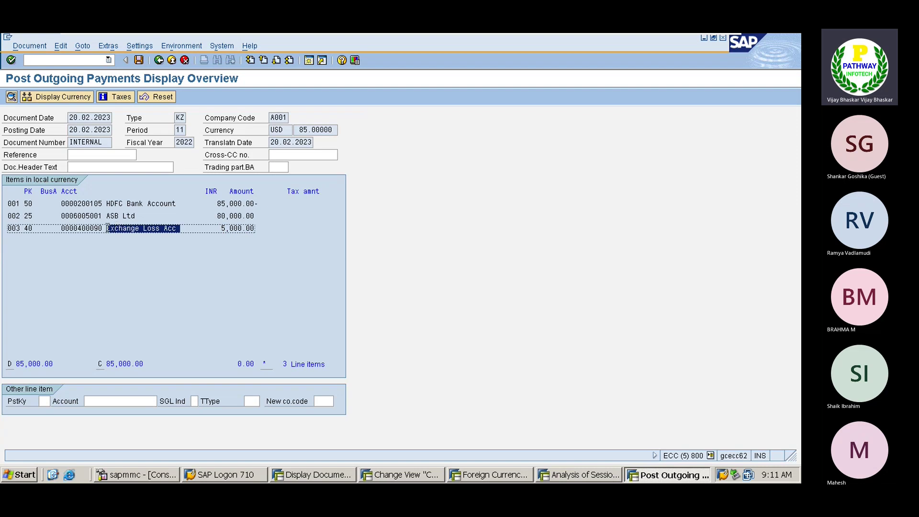
{"action": "left_click", "coordinate": [106, 228]}
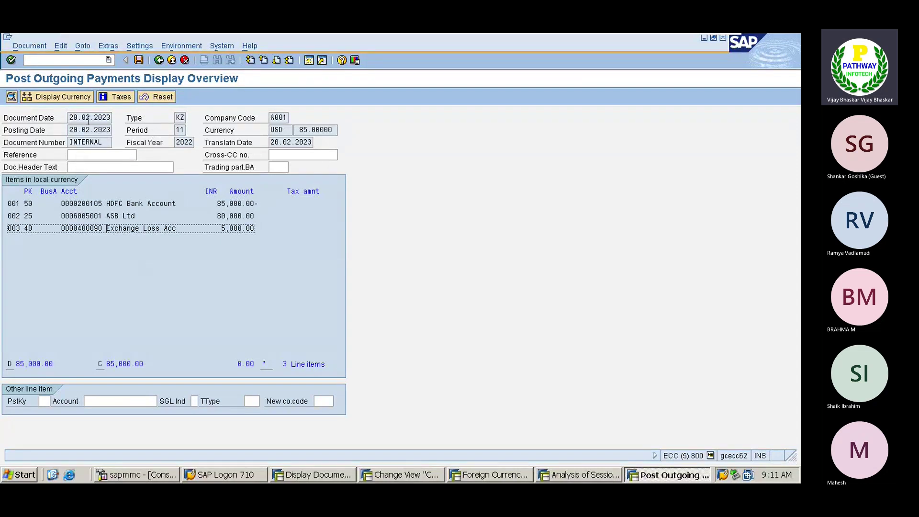
{"action": "left_click", "coordinate": [53, 98]}
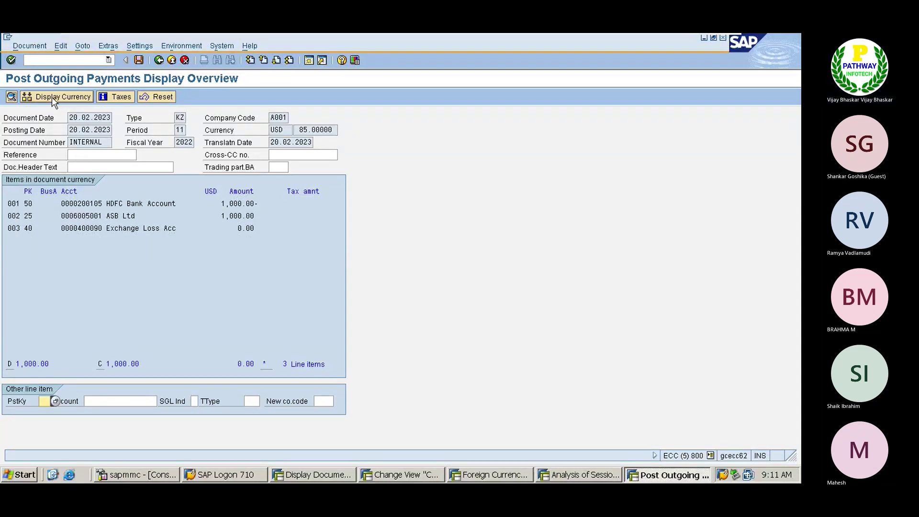
{"action": "left_click", "coordinate": [222, 203]}
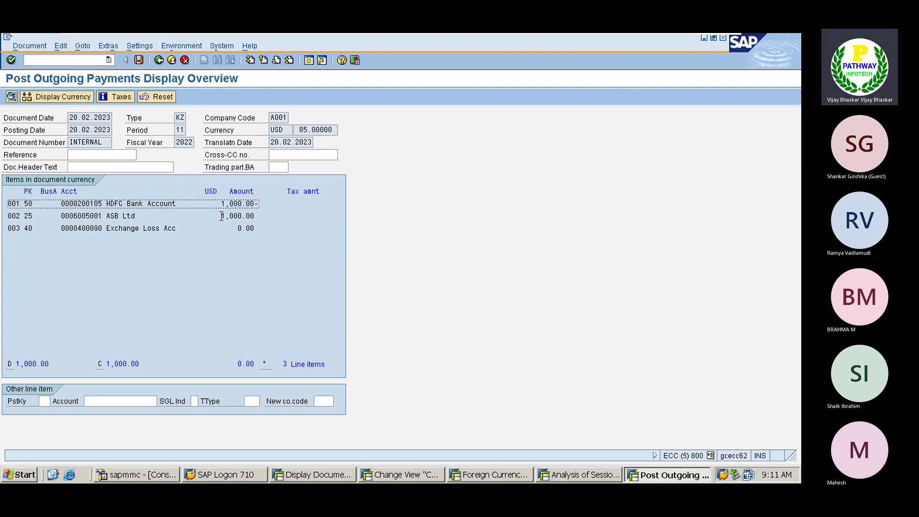
{"action": "double_click", "coordinate": [221, 216]}
{"action": "left_click", "coordinate": [72, 101]}
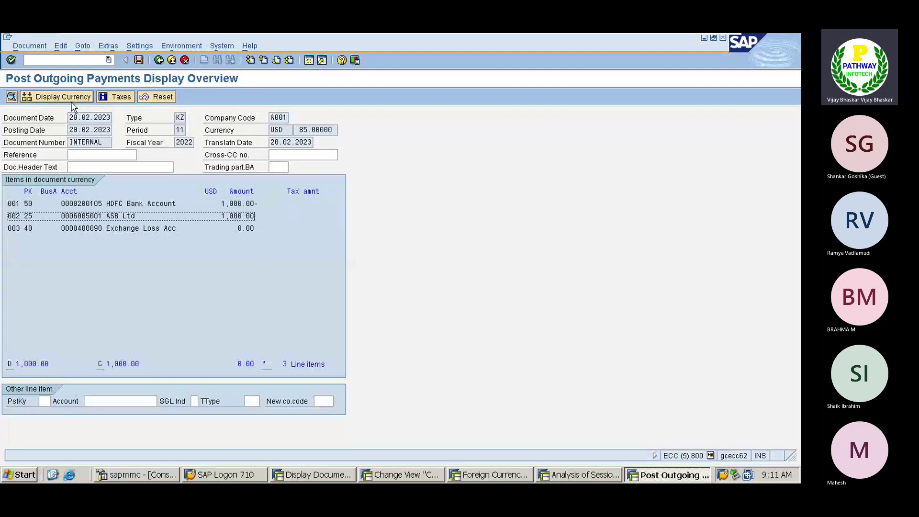
Check the vendor, bank and exchange loss amounts in local currency and post the outgoing payment
{"action": "left_click", "coordinate": [61, 95]}
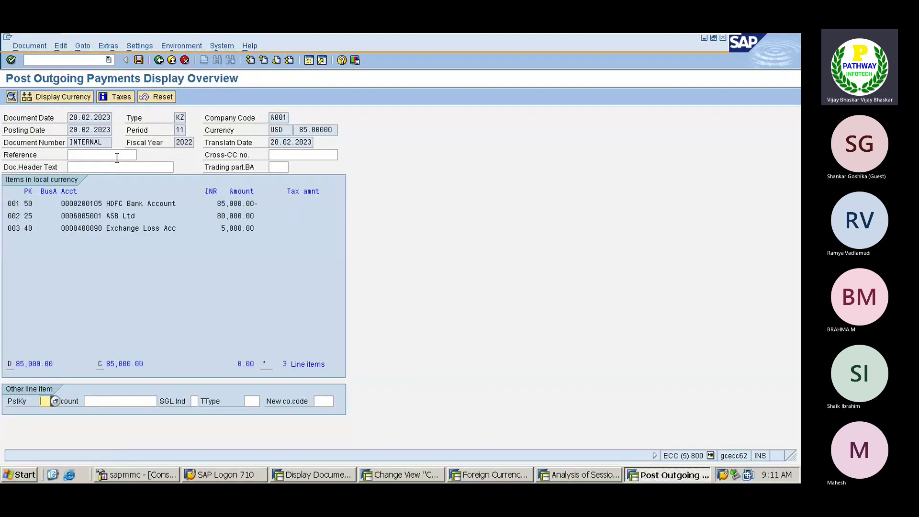
{"action": "left_click_drag", "start_coordinate": [217, 215], "coordinate": [254, 218]}
{"action": "left_click", "coordinate": [254, 217]}
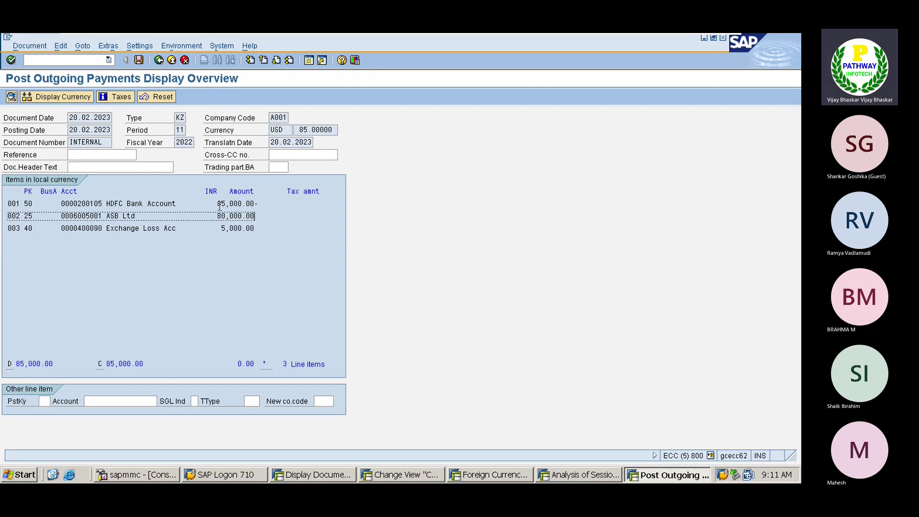
{"action": "left_click_drag", "start_coordinate": [218, 204], "coordinate": [252, 204]}
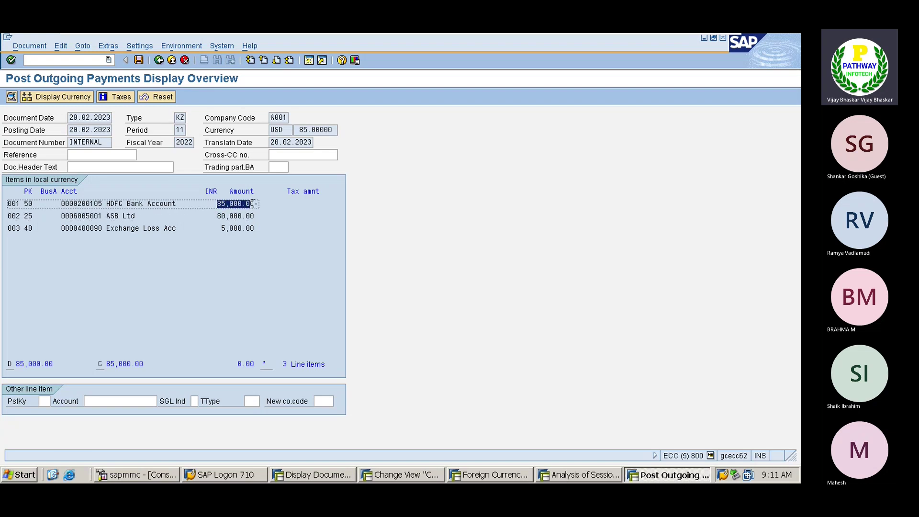
{"action": "left_click", "coordinate": [253, 204]}
{"action": "left_click", "coordinate": [222, 229]}
{"action": "left_click_drag", "start_coordinate": [222, 228], "coordinate": [251, 229]}
{"action": "left_click", "coordinate": [254, 228]}
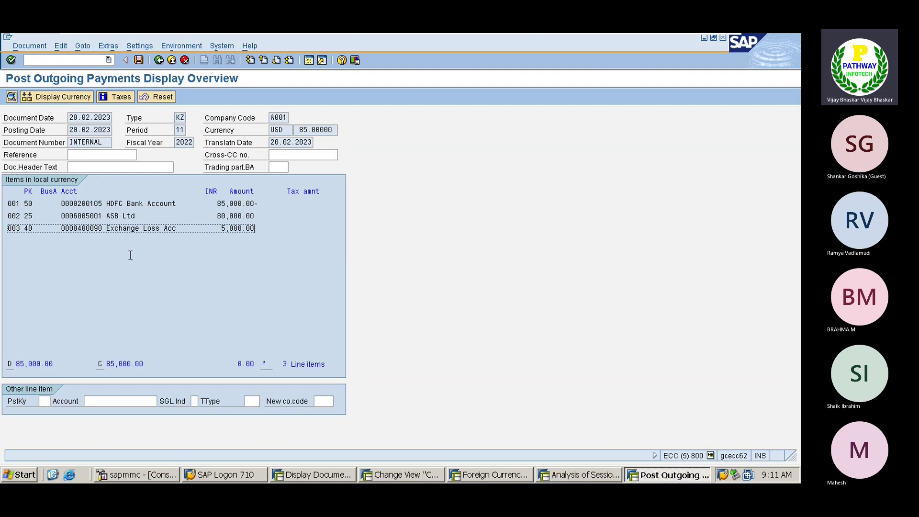
{"action": "left_click", "coordinate": [138, 60]}
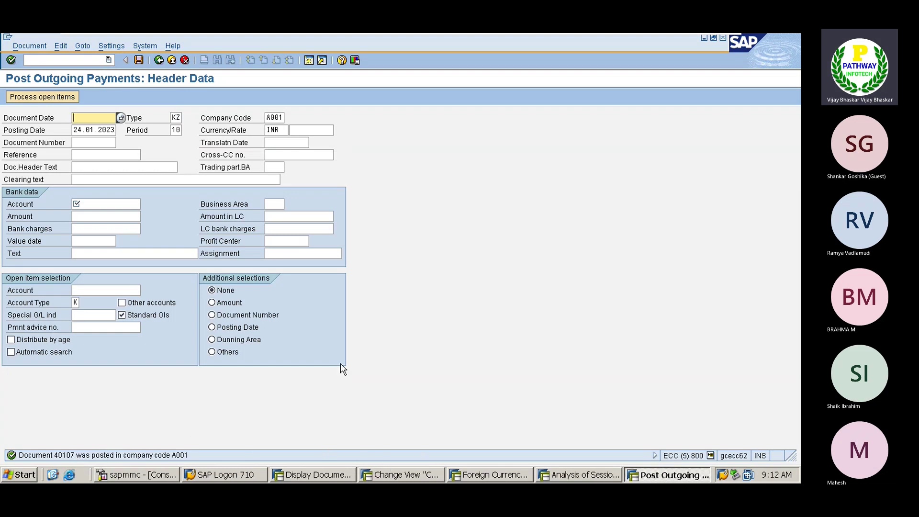
Display the payment document just posted and show its line items in local currency
{"action": "left_click", "coordinate": [29, 45]}
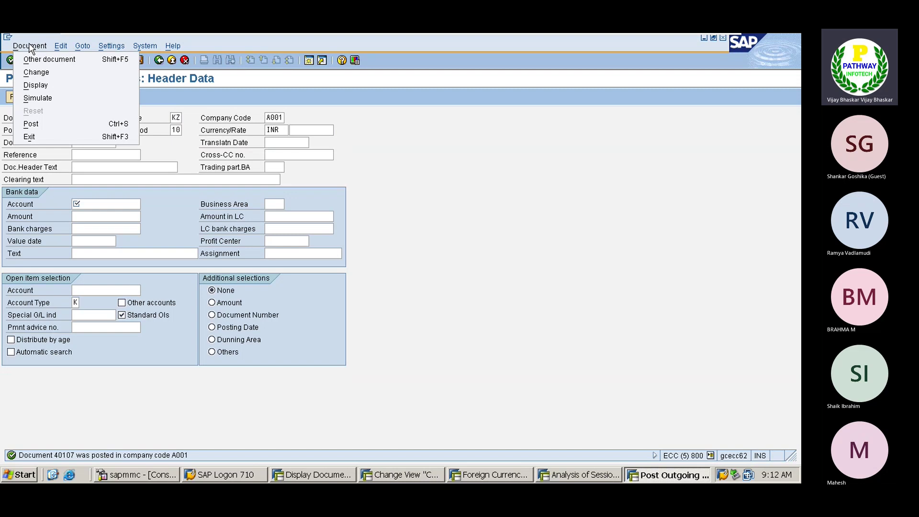
{"action": "left_click", "coordinate": [34, 82]}
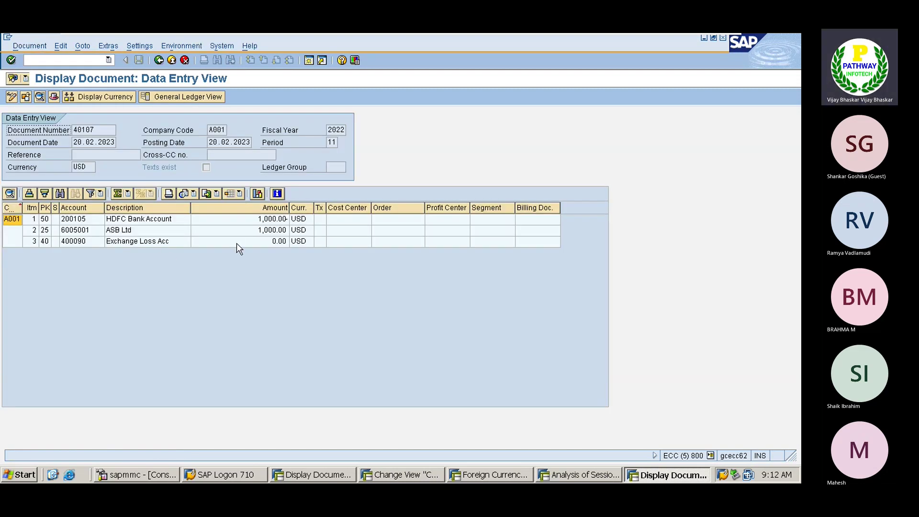
{"action": "left_click", "coordinate": [96, 95]}
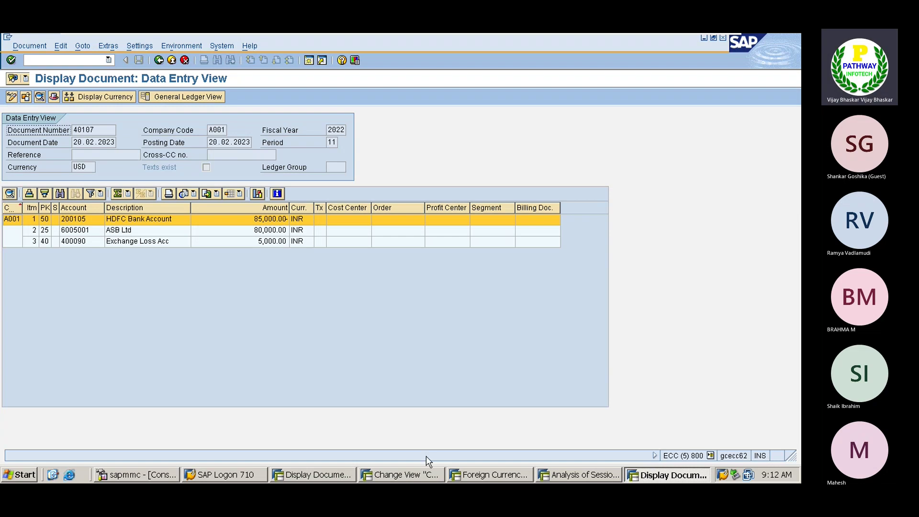
Return to the exchange rates table, clear the row selection and compare the USD to INR rates valid from 01.01.2023, 31.01.2023 and 20.02.2023
{"action": "left_click", "coordinate": [413, 476]}
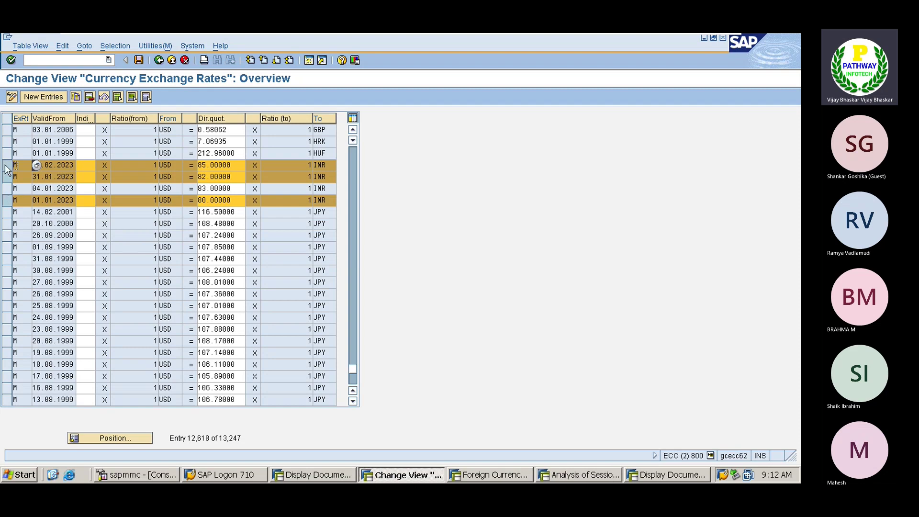
{"action": "left_click", "coordinate": [7, 201]}
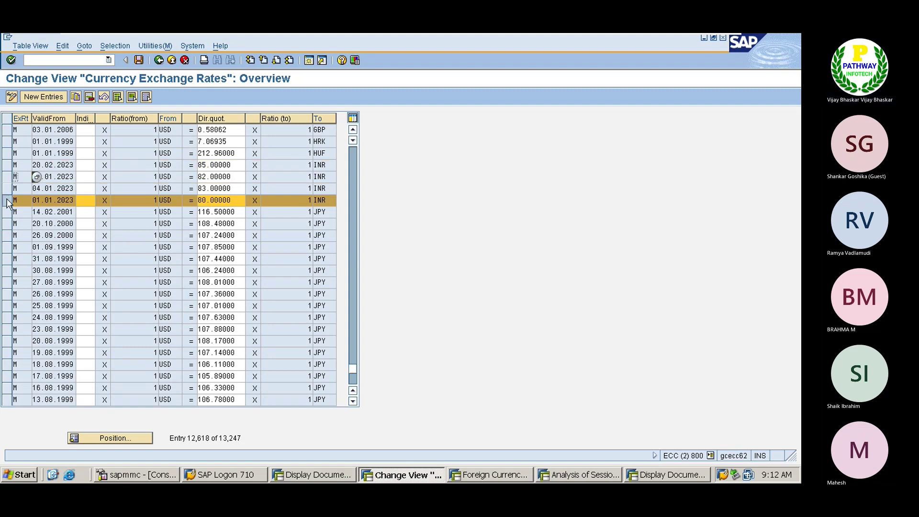
{"action": "left_click", "coordinate": [8, 203]}
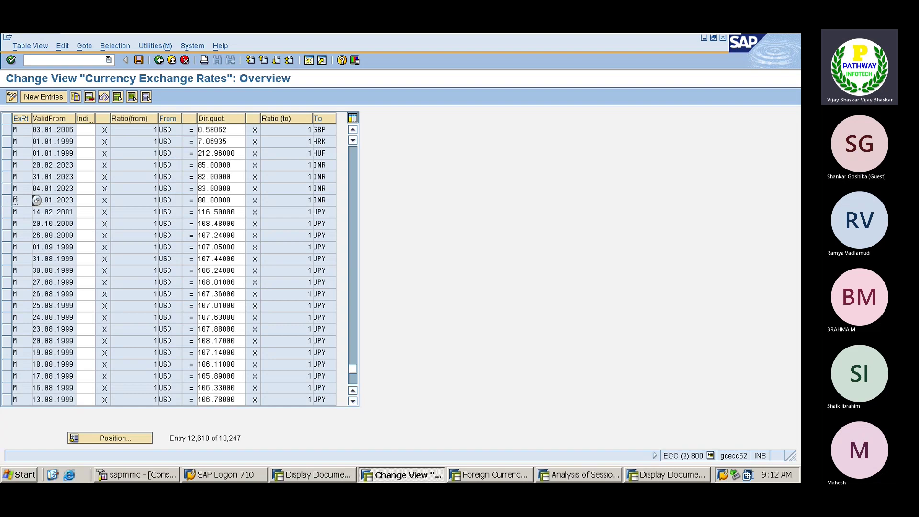
{"action": "left_click", "coordinate": [54, 200]}
{"action": "left_click", "coordinate": [54, 188]}
{"action": "left_click", "coordinate": [233, 200]}
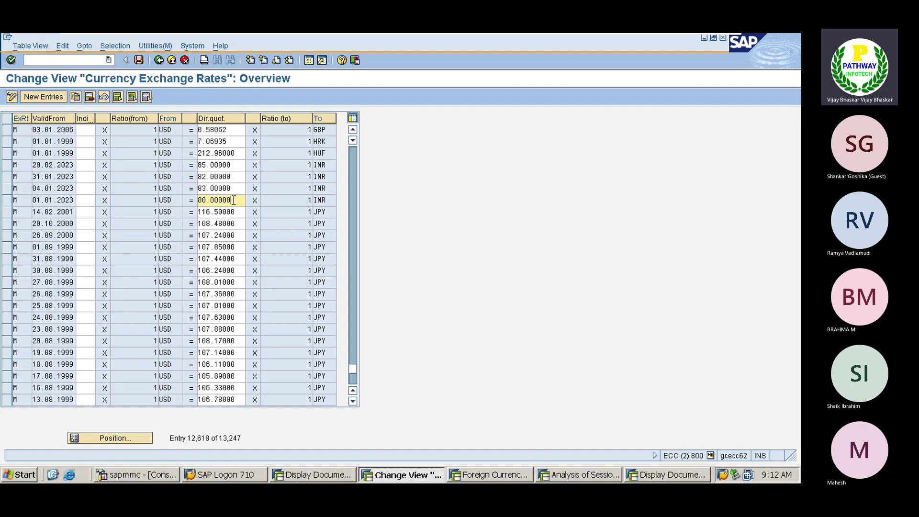
{"action": "left_click", "coordinate": [234, 176]}
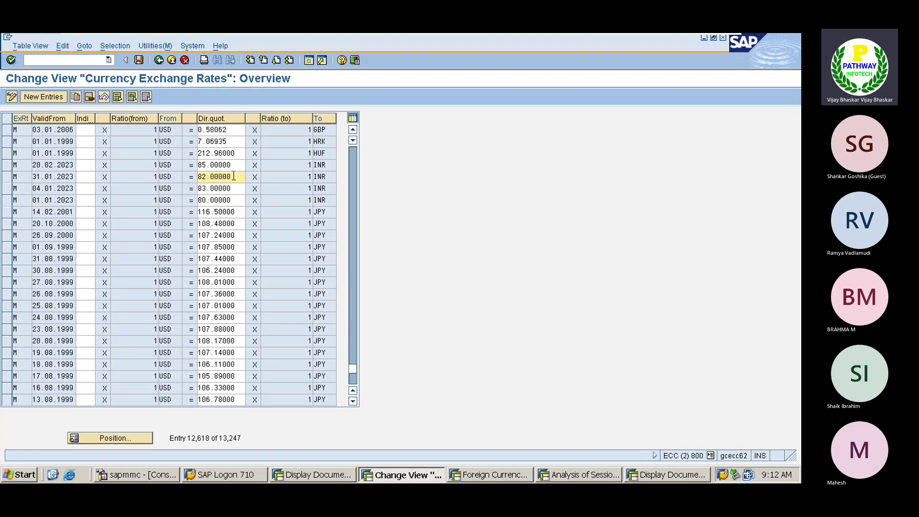
{"action": "left_click", "coordinate": [234, 164]}
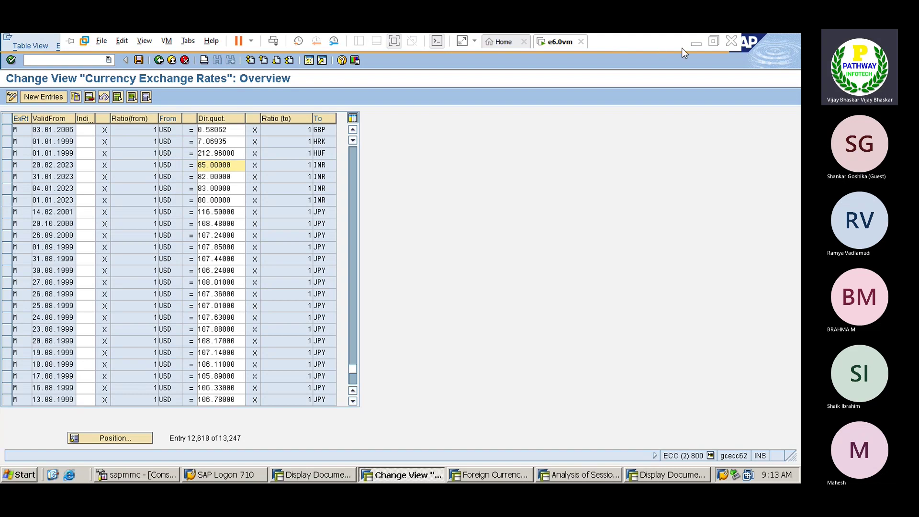
{"action": "left_click", "coordinate": [694, 44]}
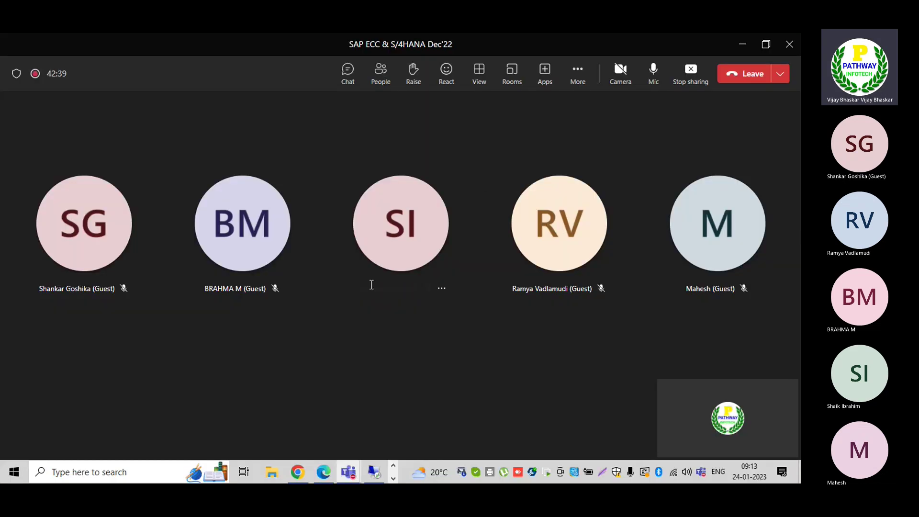